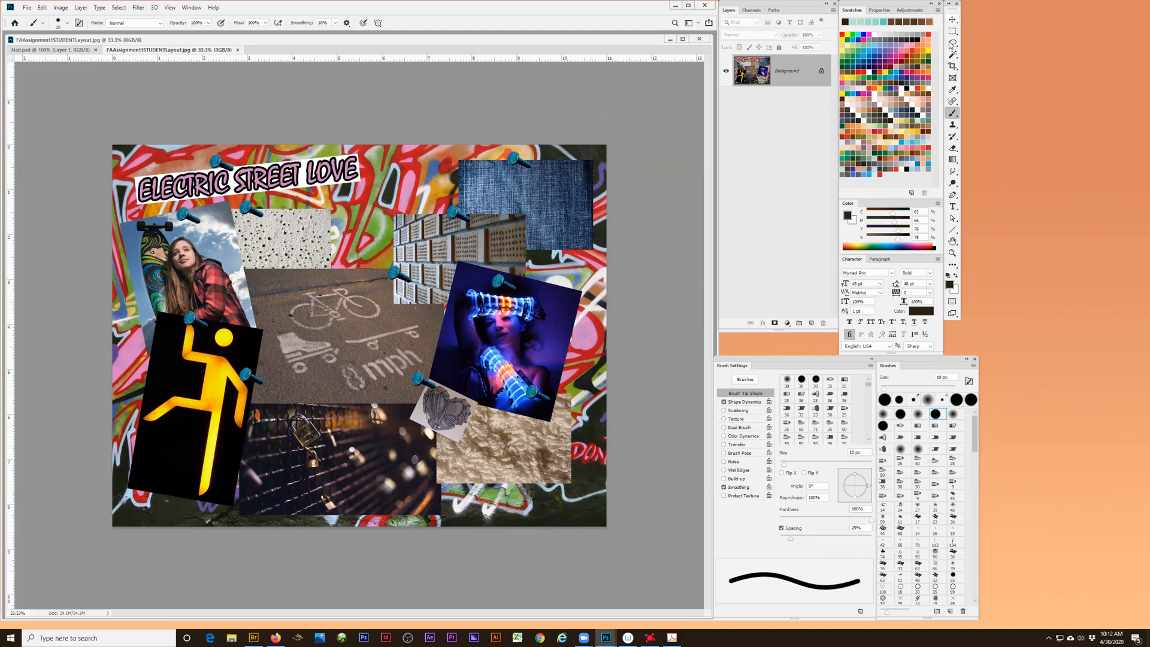
- Preview the darkest interface color theme in the preferences, set the theme back to the lightest and accept the settings
click(953, 24)
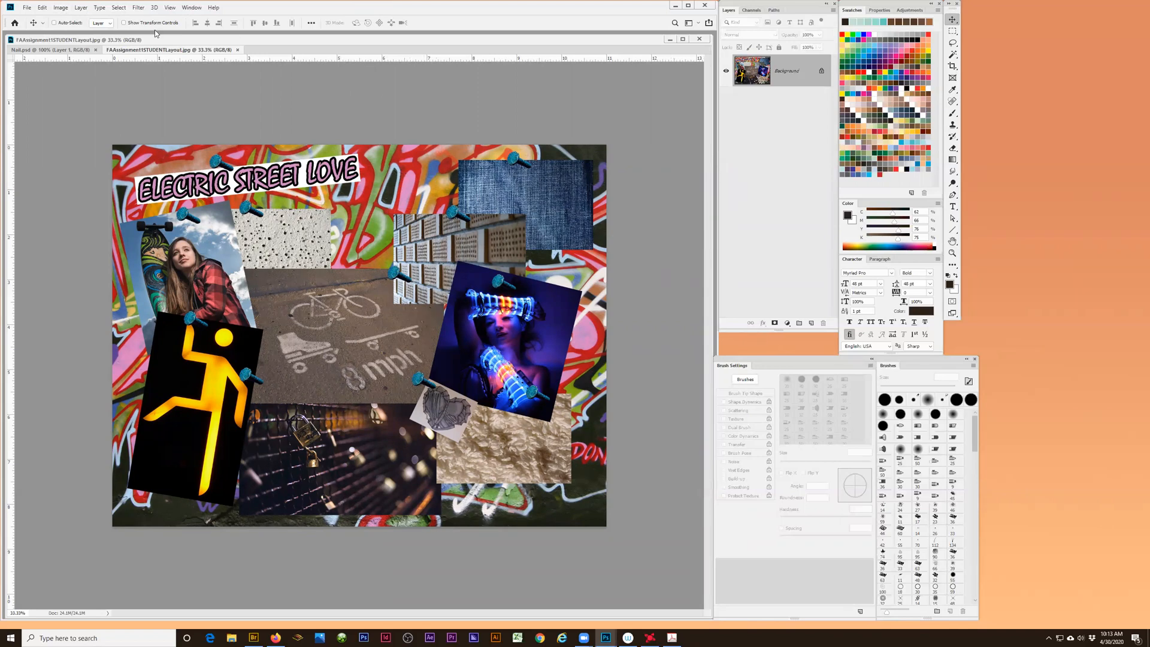
click(43, 8)
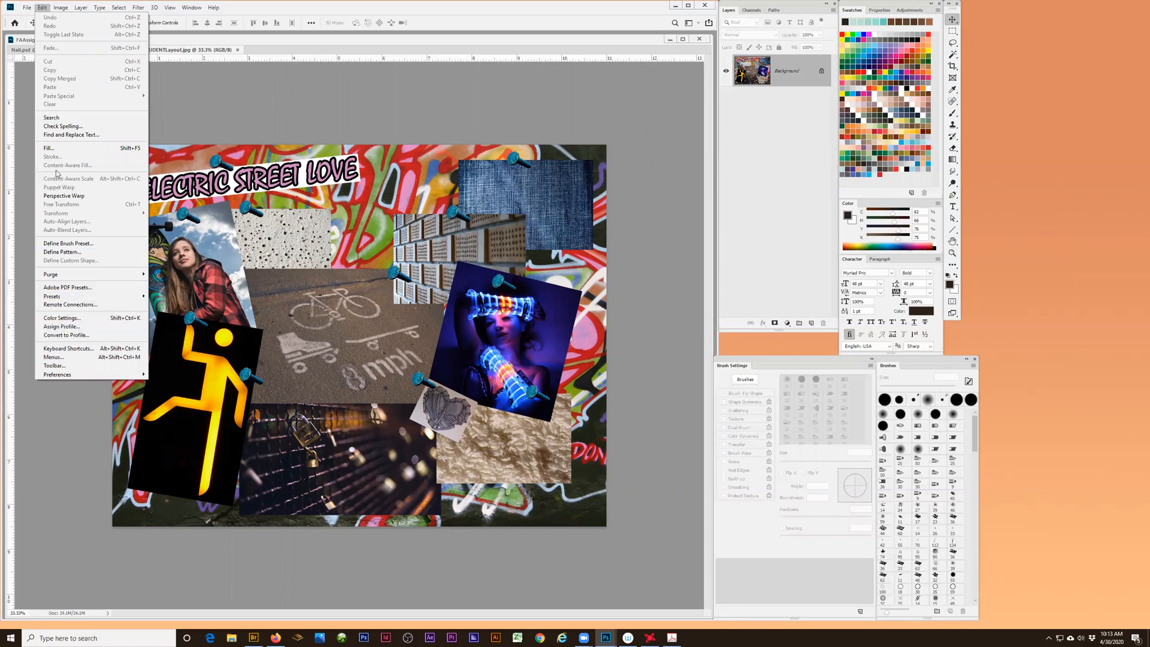
click(27, 7)
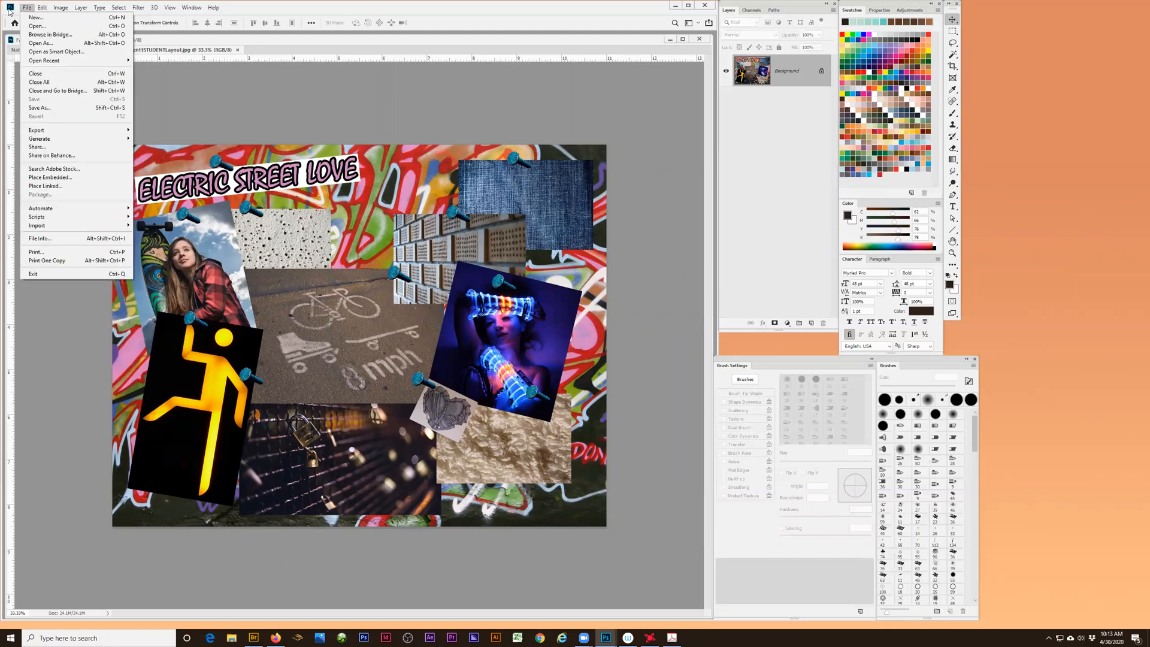
mouse_move(43, 7)
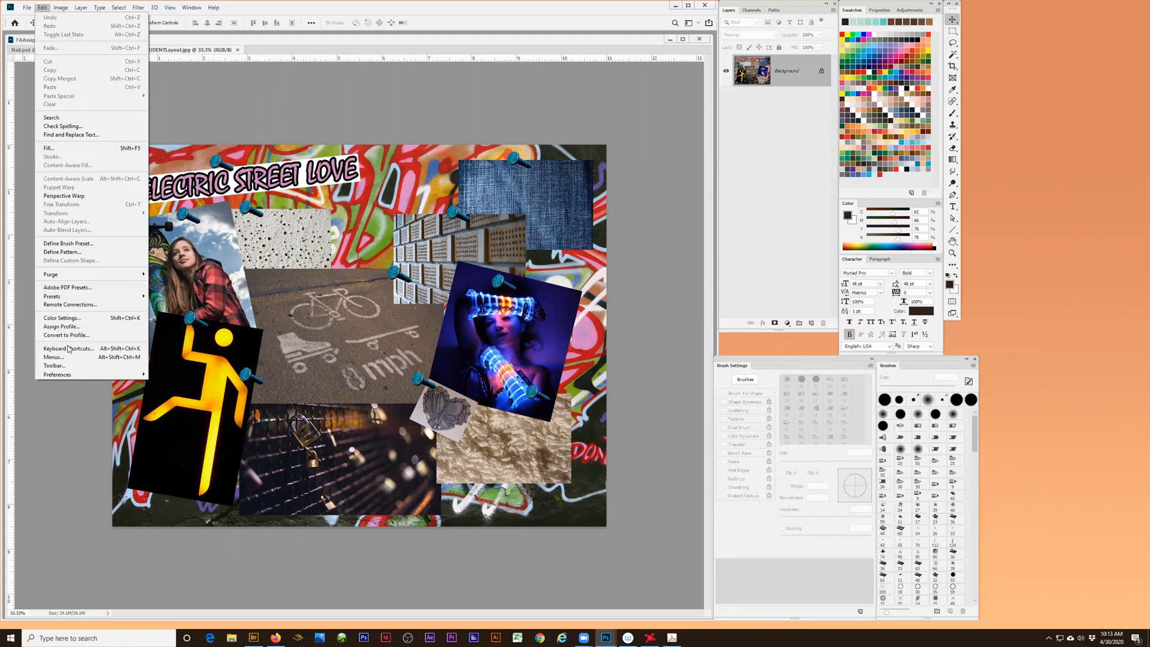
mouse_move(67, 375)
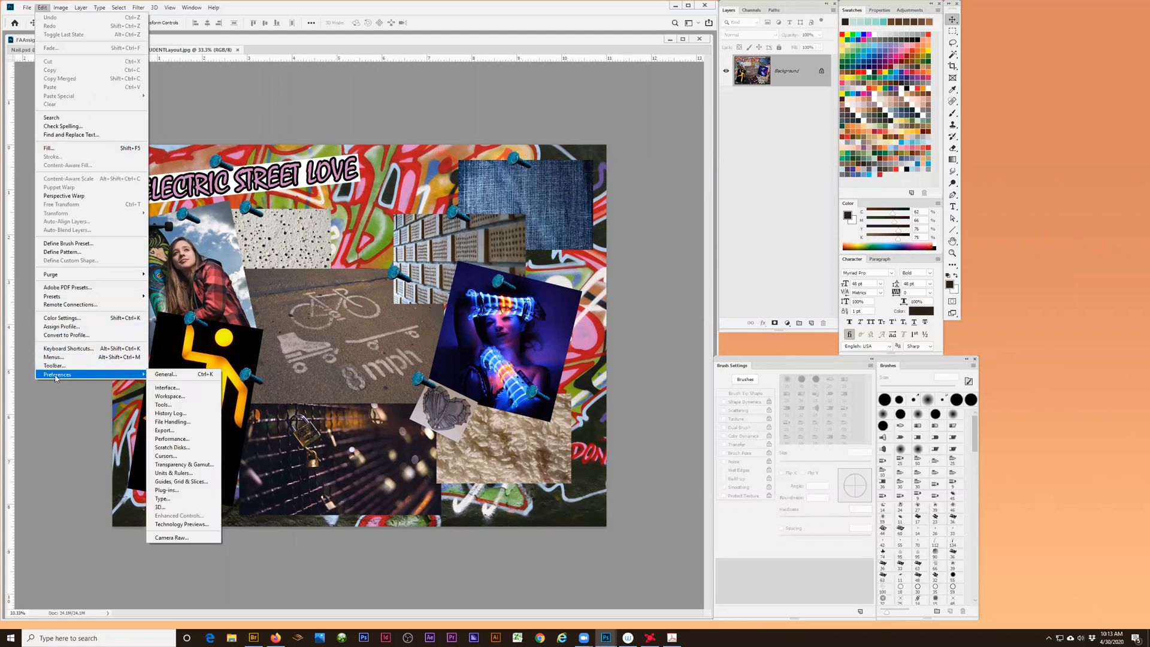
click(179, 390)
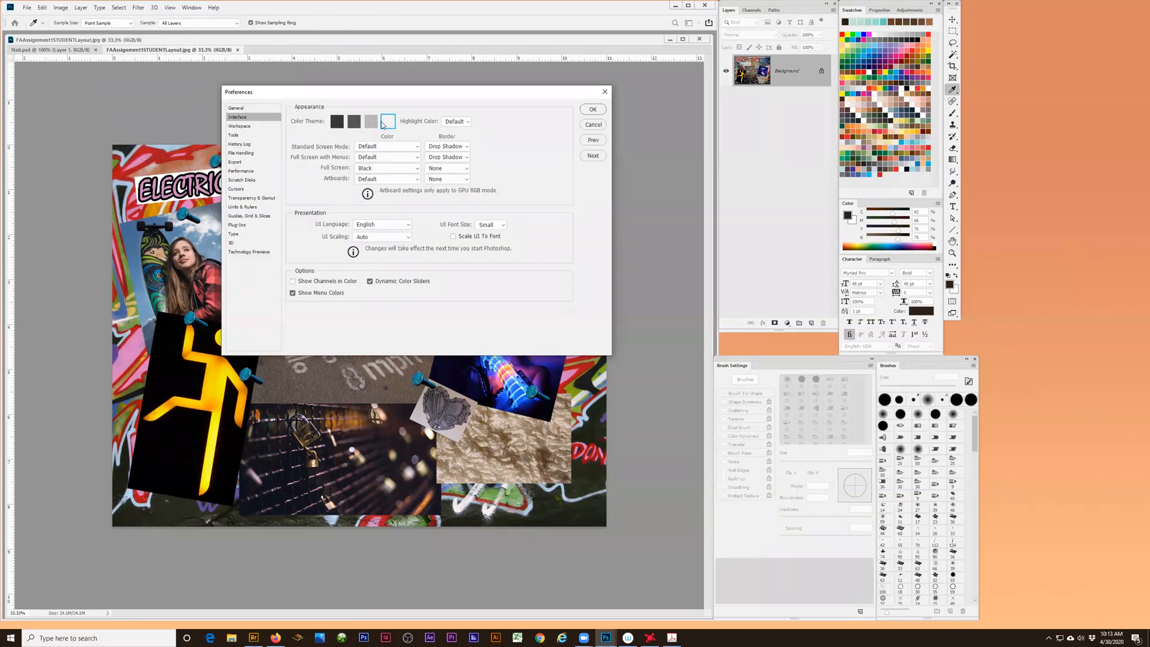
click(343, 125)
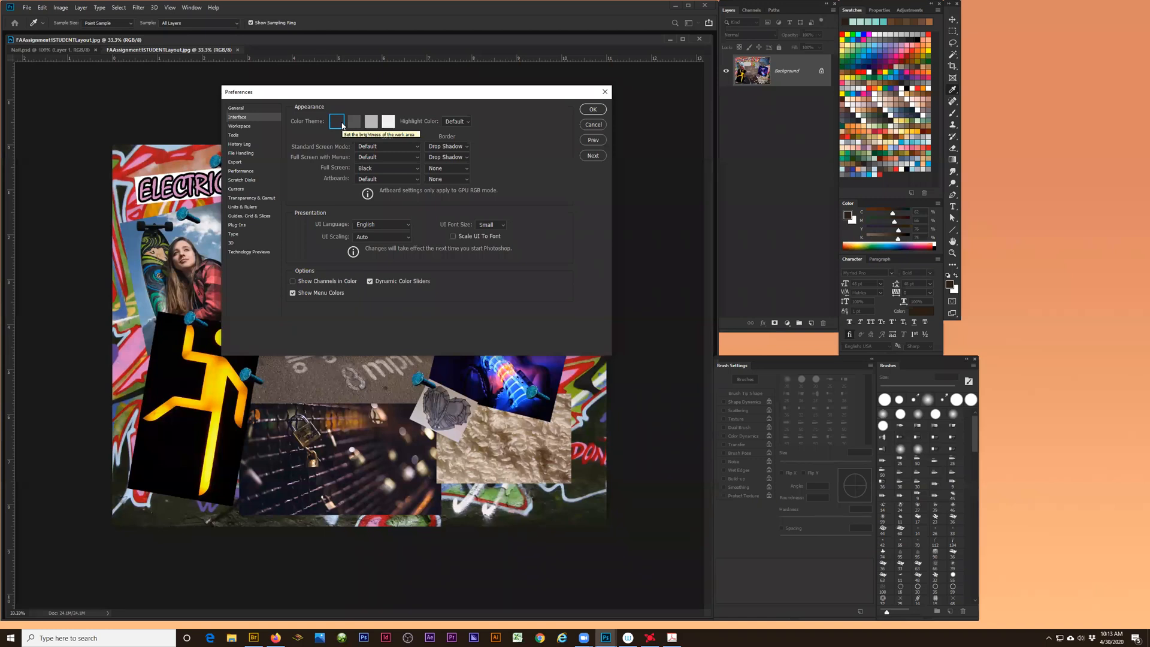
click(388, 123)
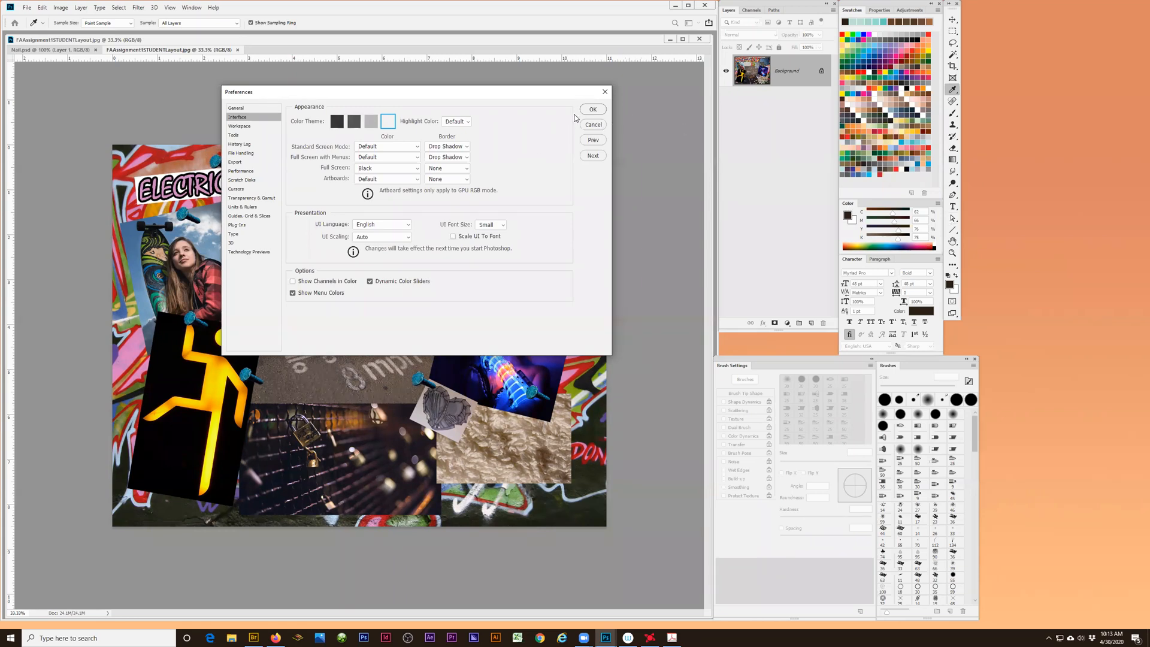
click(592, 109)
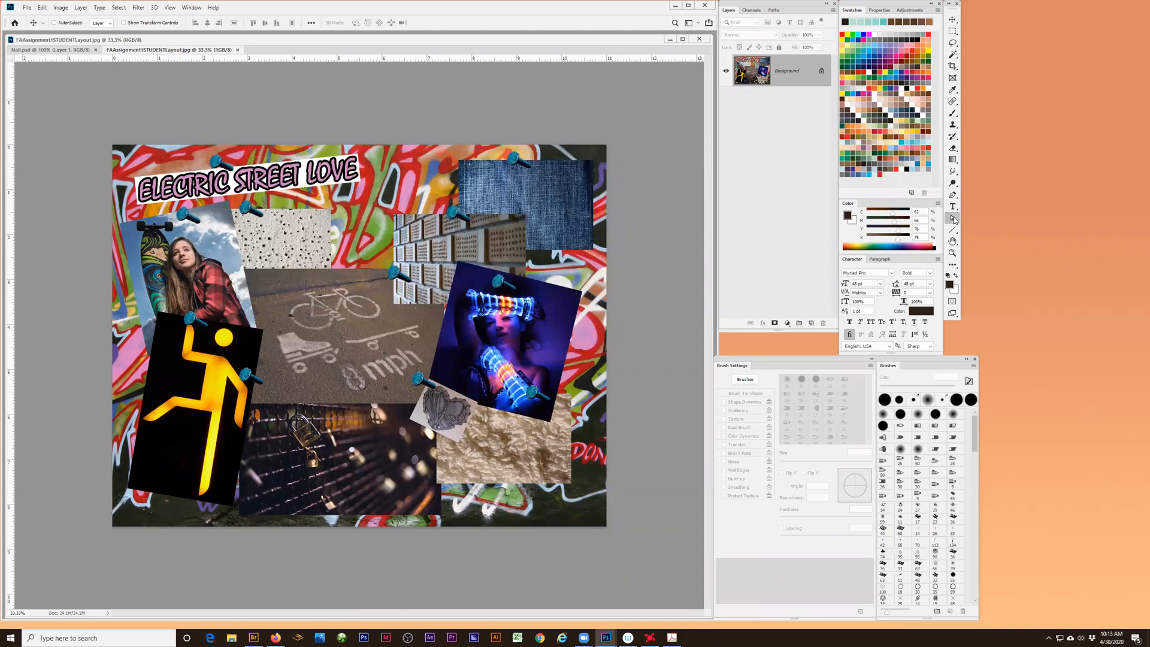
- Switch from the Direct Selection Tool to the Path Selection Tool
right_click(953, 218)
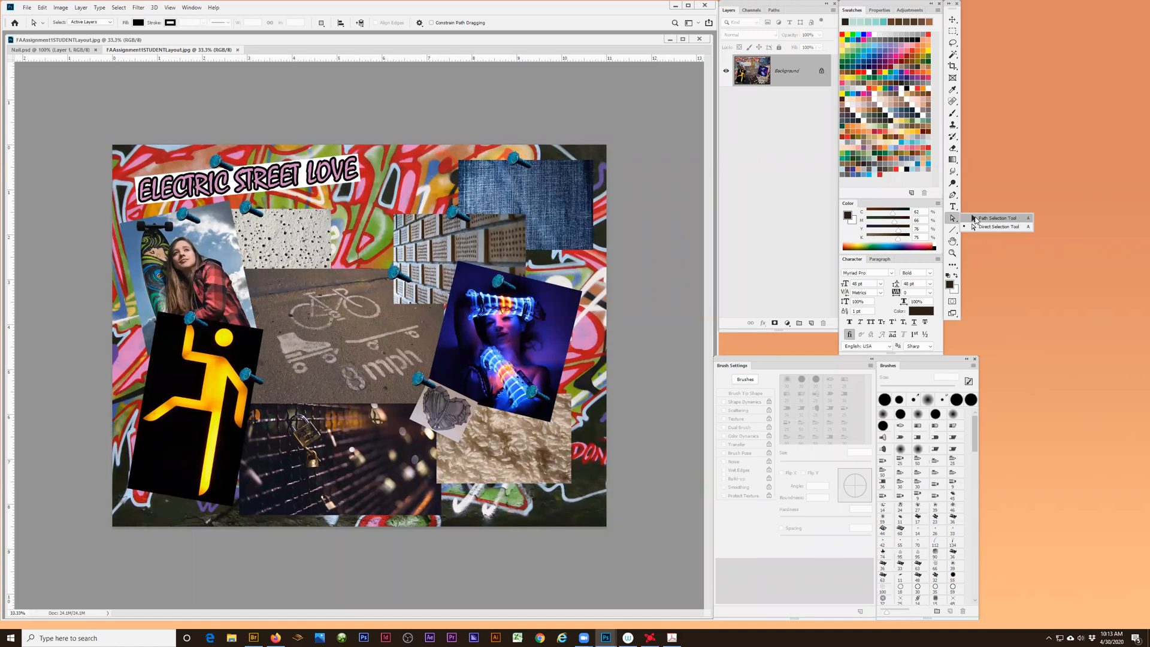
click(973, 219)
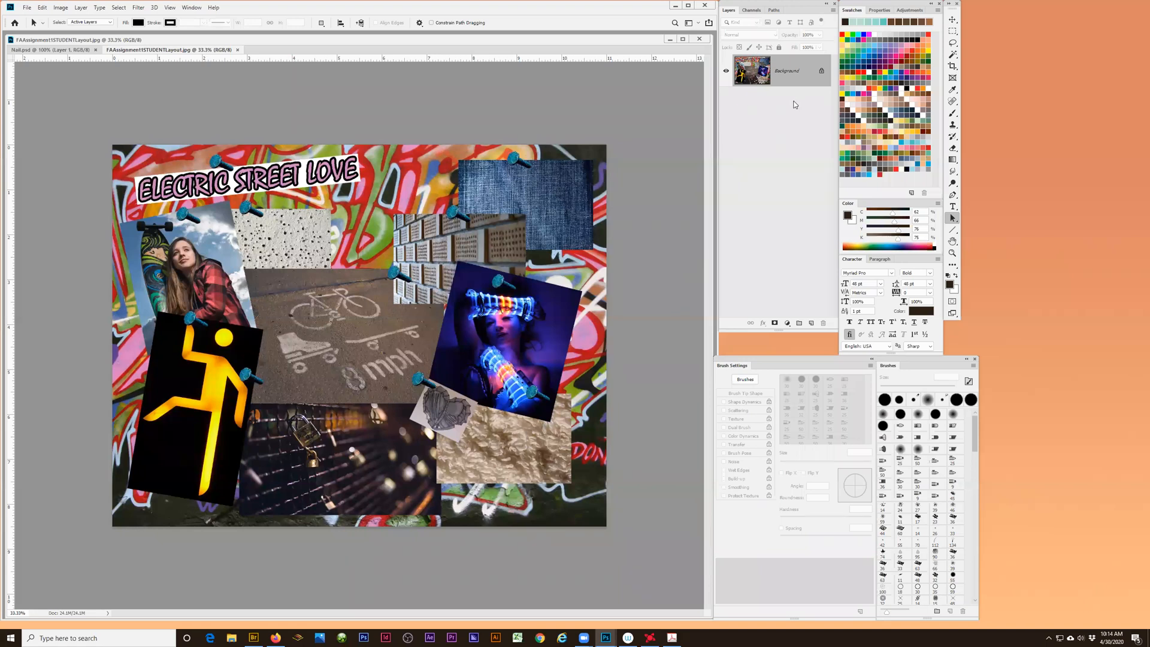
- Move the application window down slightly, switch to the Essentials workspace and reset it to its default layout
mouse_move(798, 4)
mouse_down()
mouse_move(798, 25)
mouse_move(799, 15)
mouse_up()
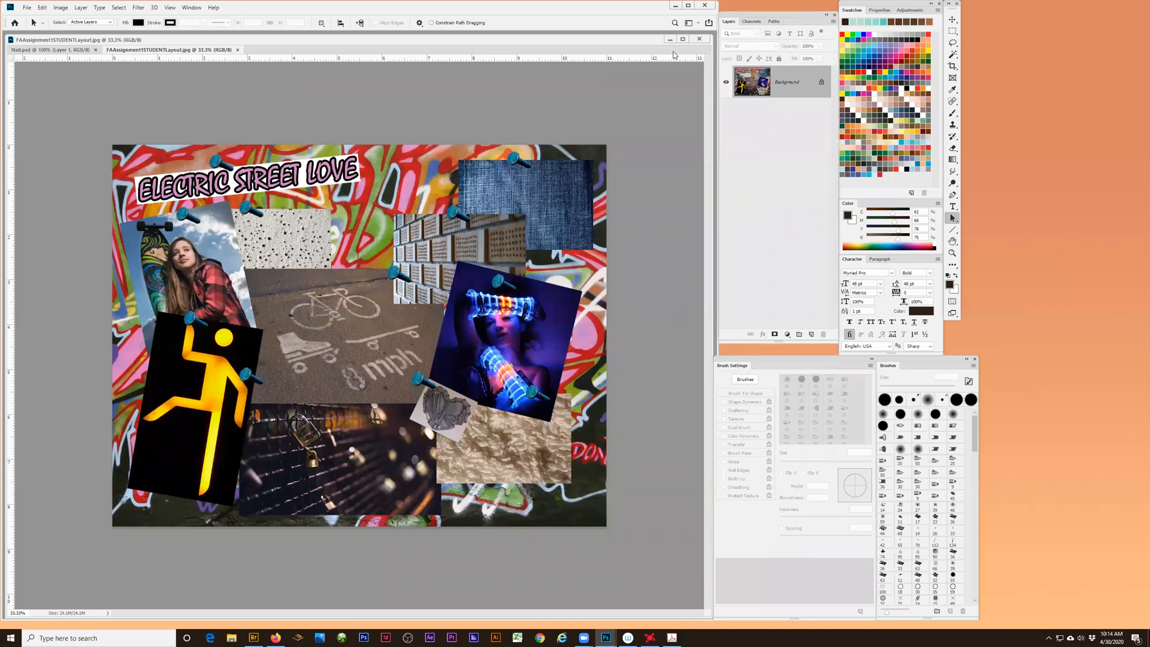
drag(349, 6, 379, 41)
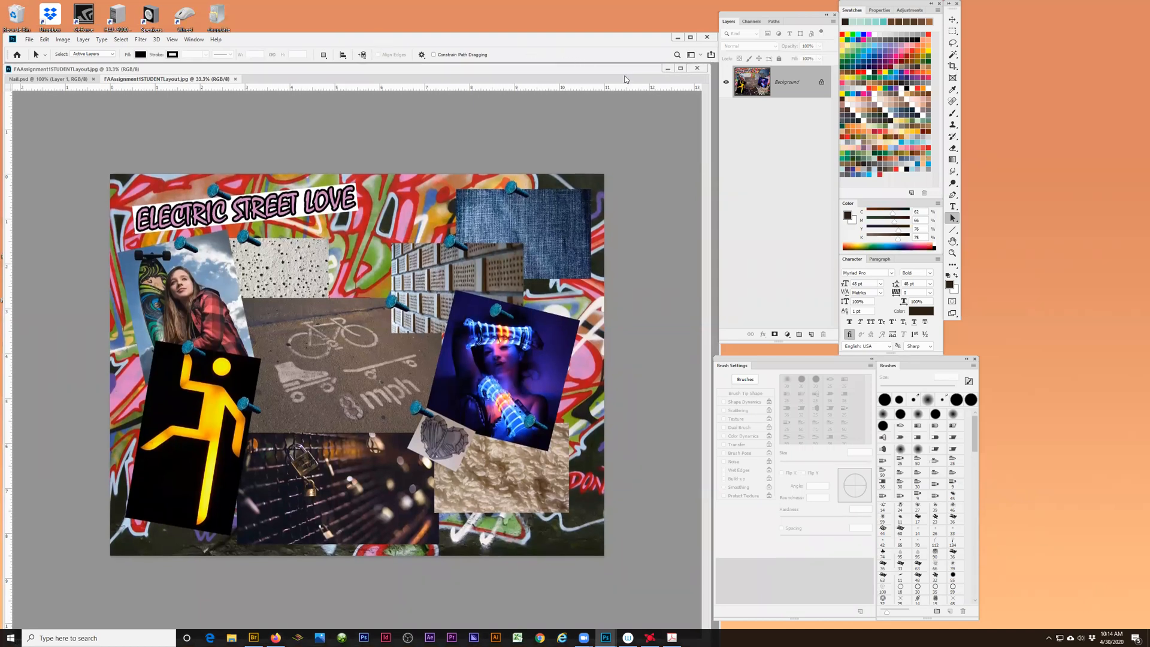
click(700, 57)
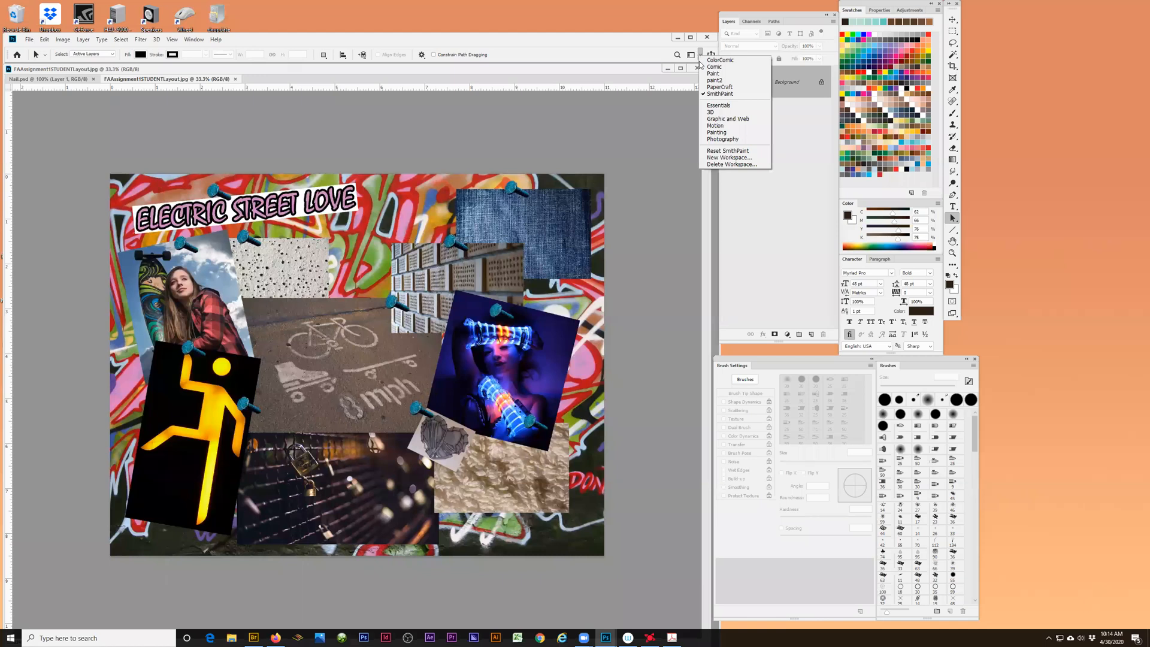
click(718, 105)
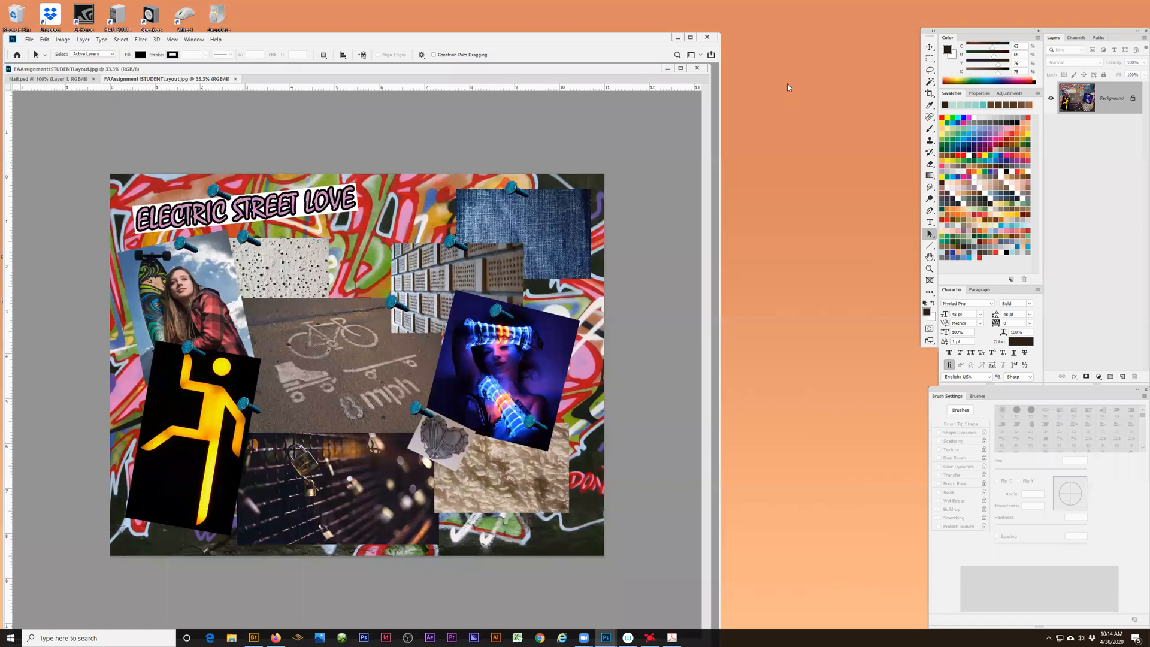
click(701, 55)
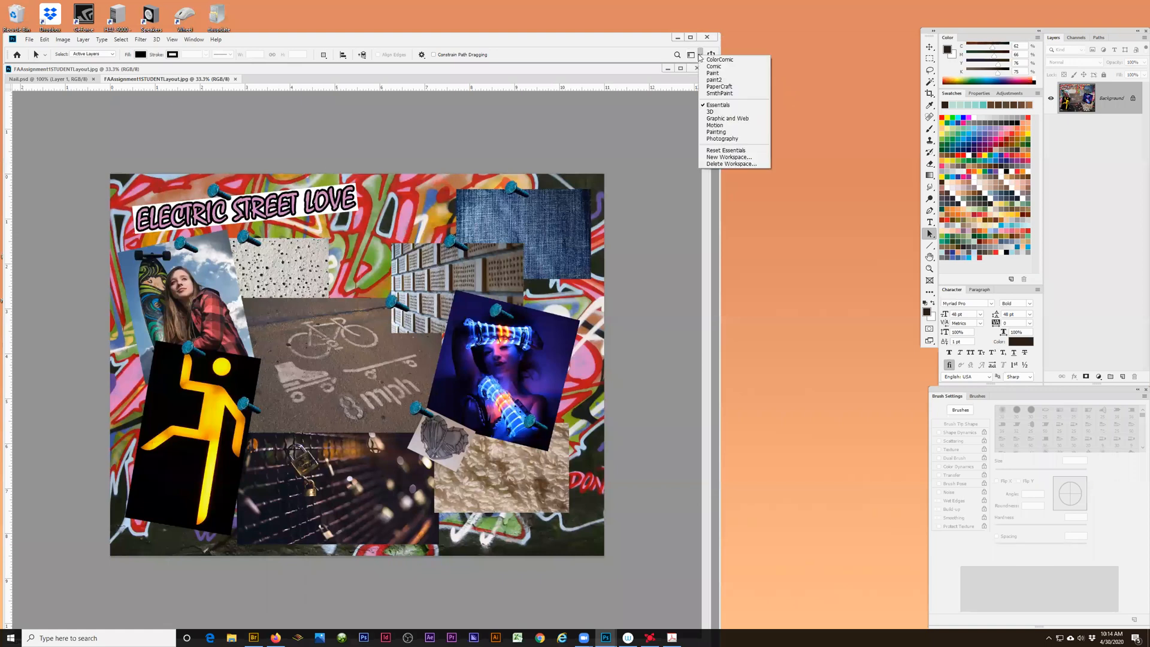
click(714, 151)
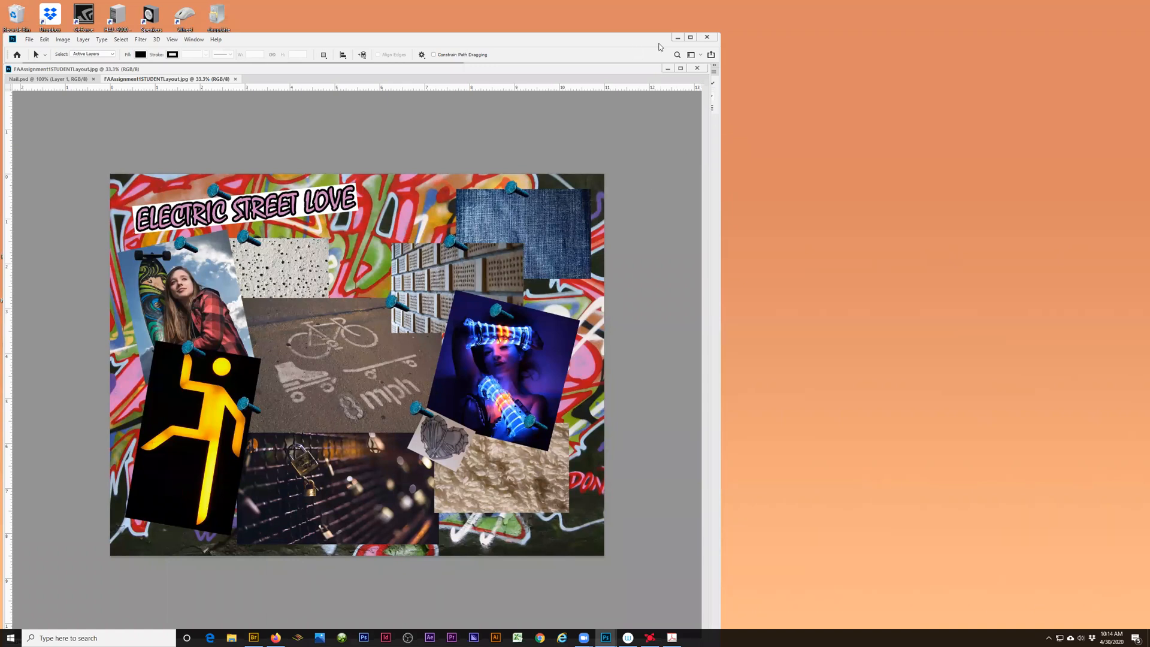
- Move the application window right across the desktop, clear of the floating document, and reset the Essentials workspace again
drag(659, 43, 907, 46)
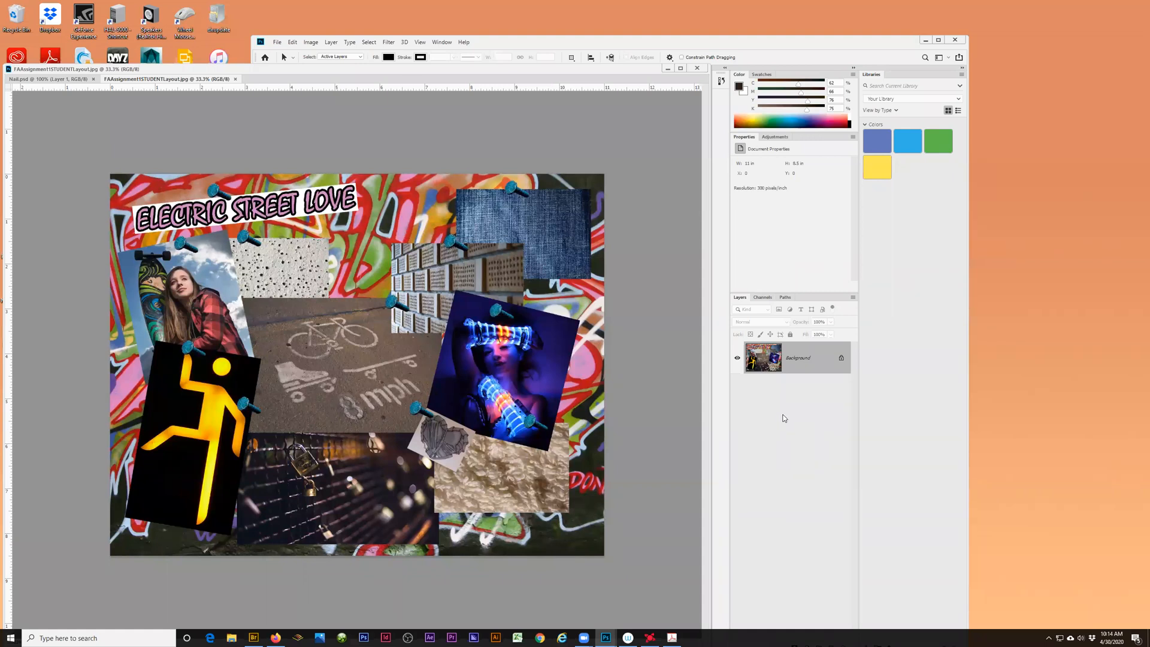
click(949, 57)
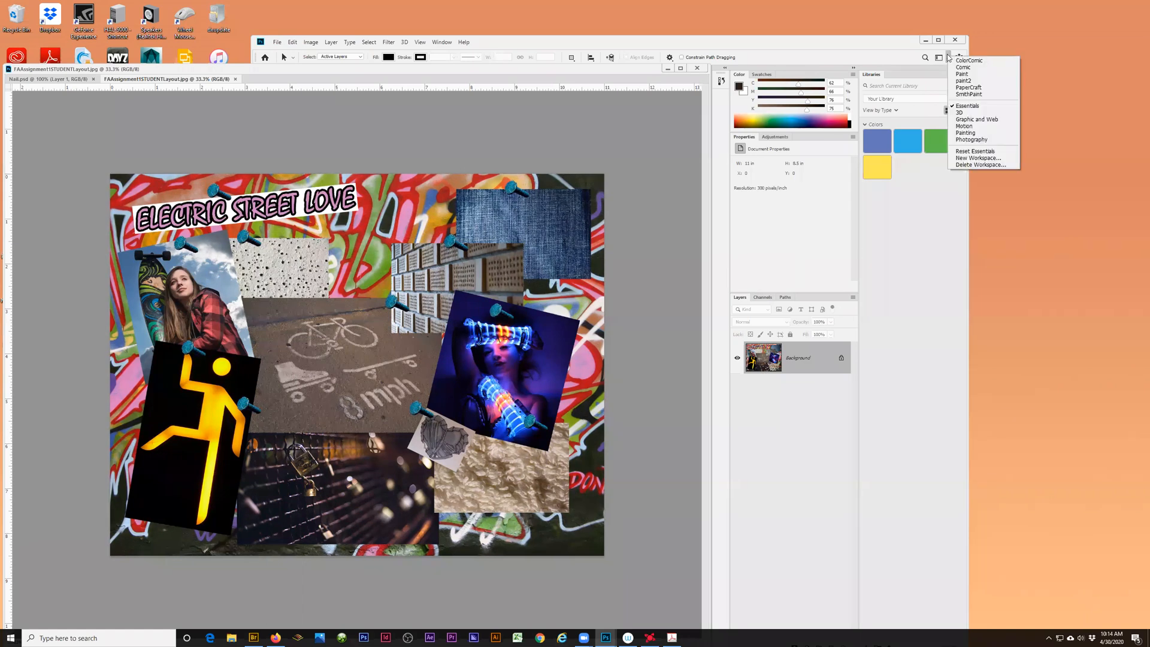
click(967, 153)
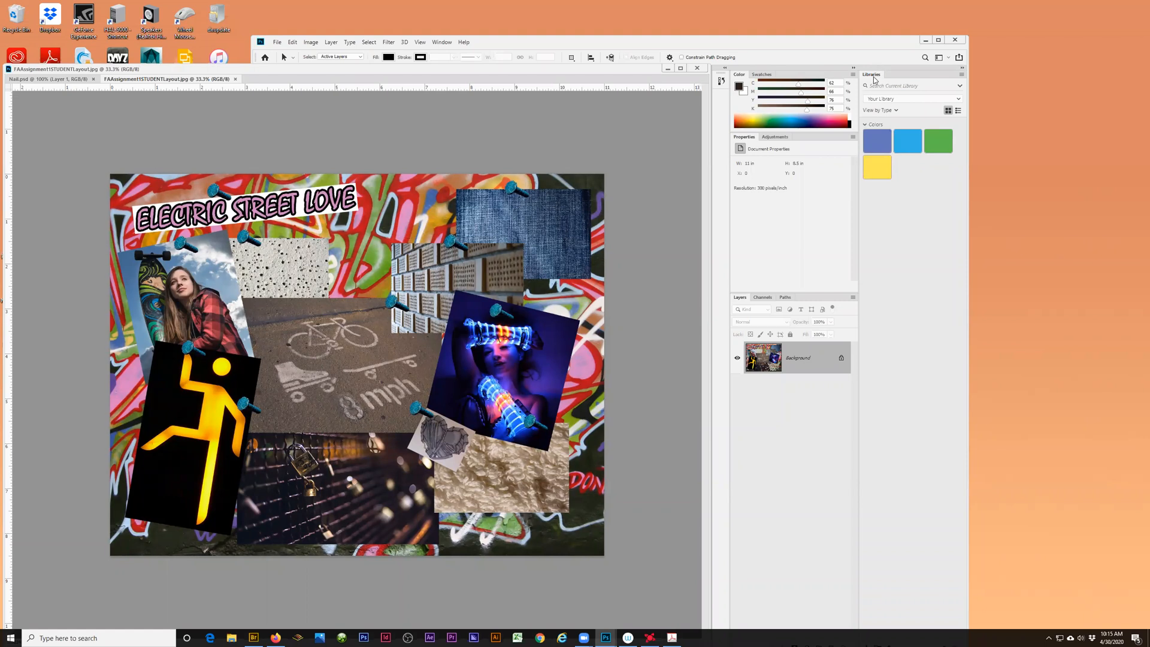
- Undock and close the Libraries panel, and move the floating document window down to uncover the tool palette
drag(872, 75, 588, 136)
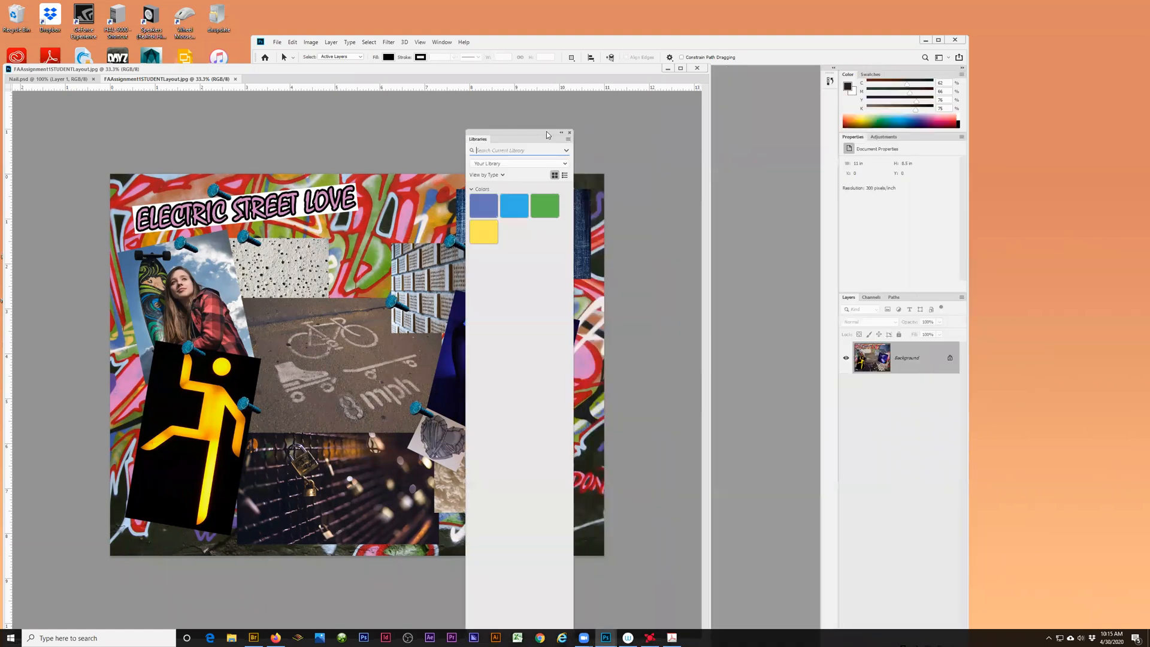
click(570, 135)
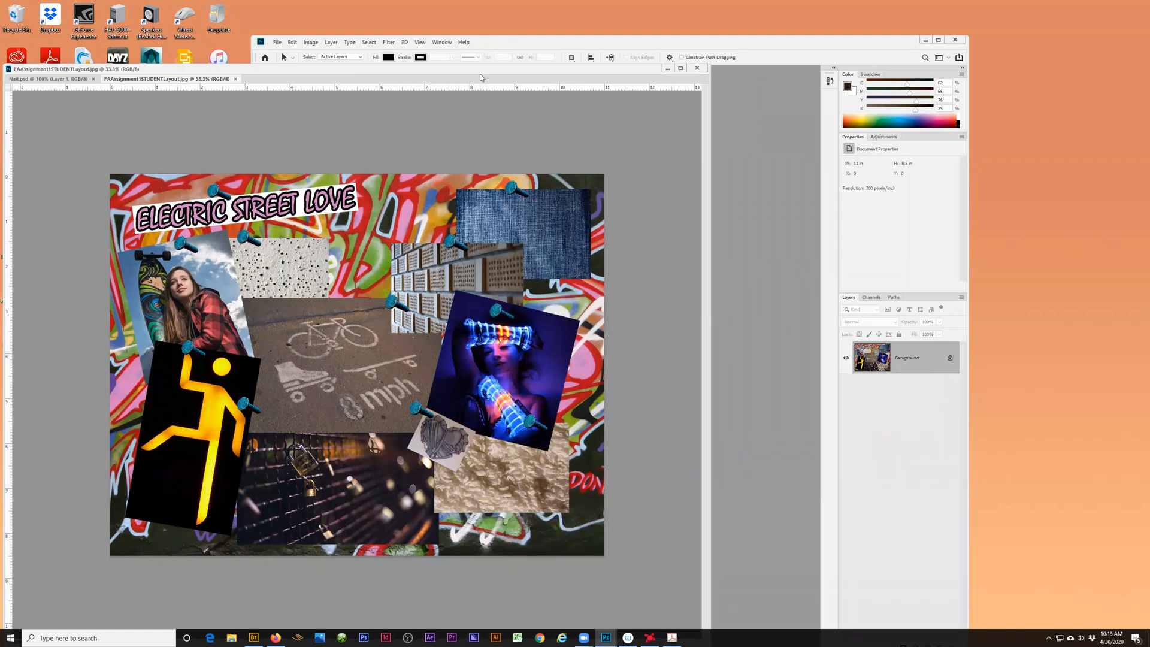
drag(484, 71, 506, 372)
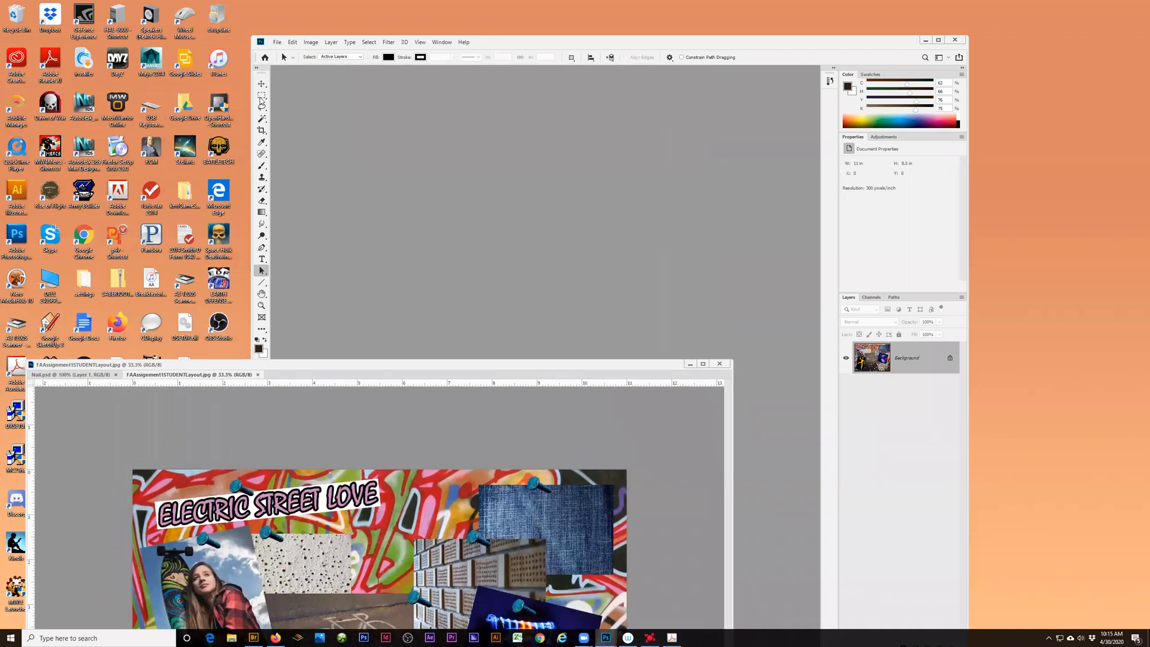
- Undock and close the collapsed panel beside the Color panel, and dock the tool palette in its place
drag(266, 68, 777, 99)
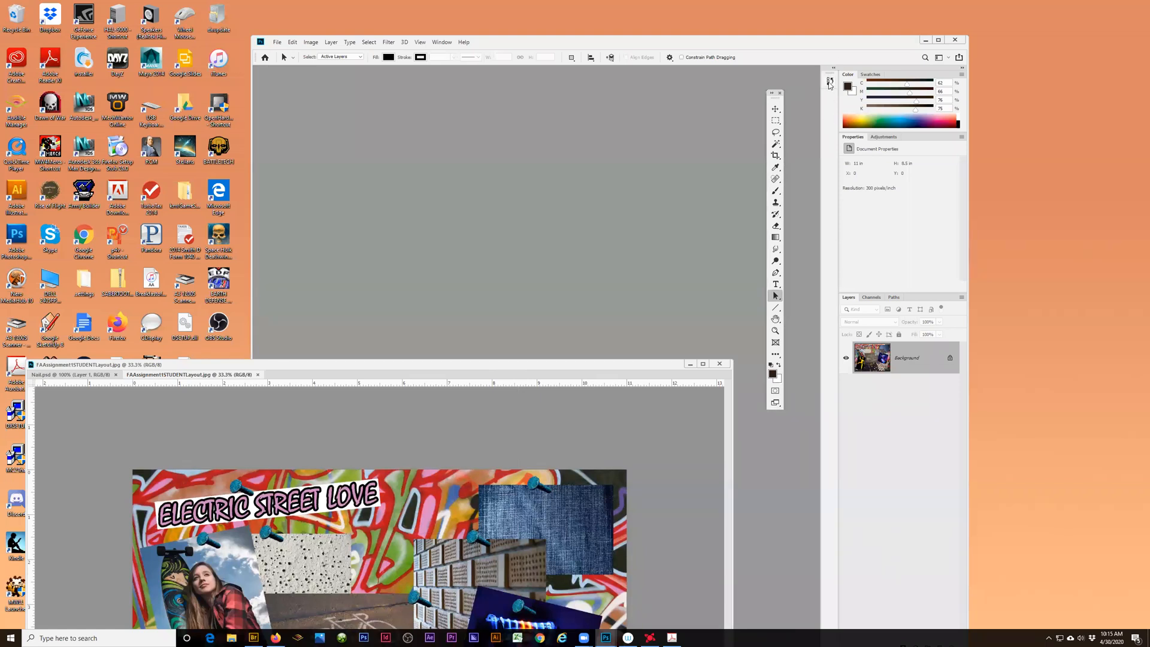
click(830, 82)
click(830, 84)
drag(830, 78, 573, 106)
click(571, 105)
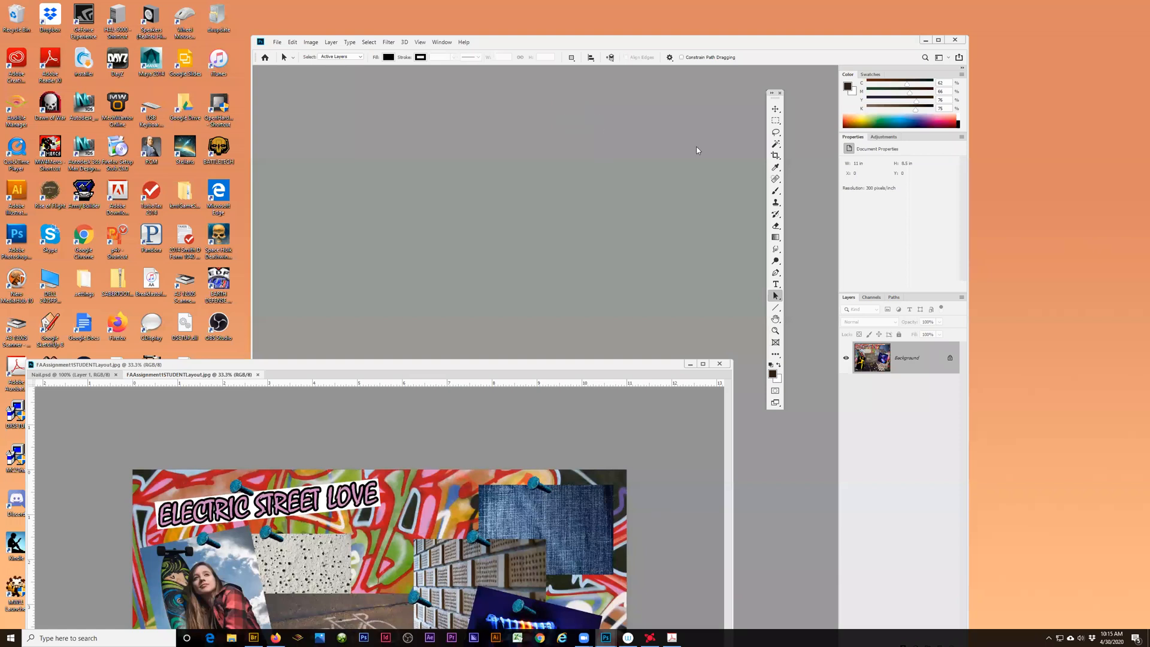
drag(775, 96, 834, 96)
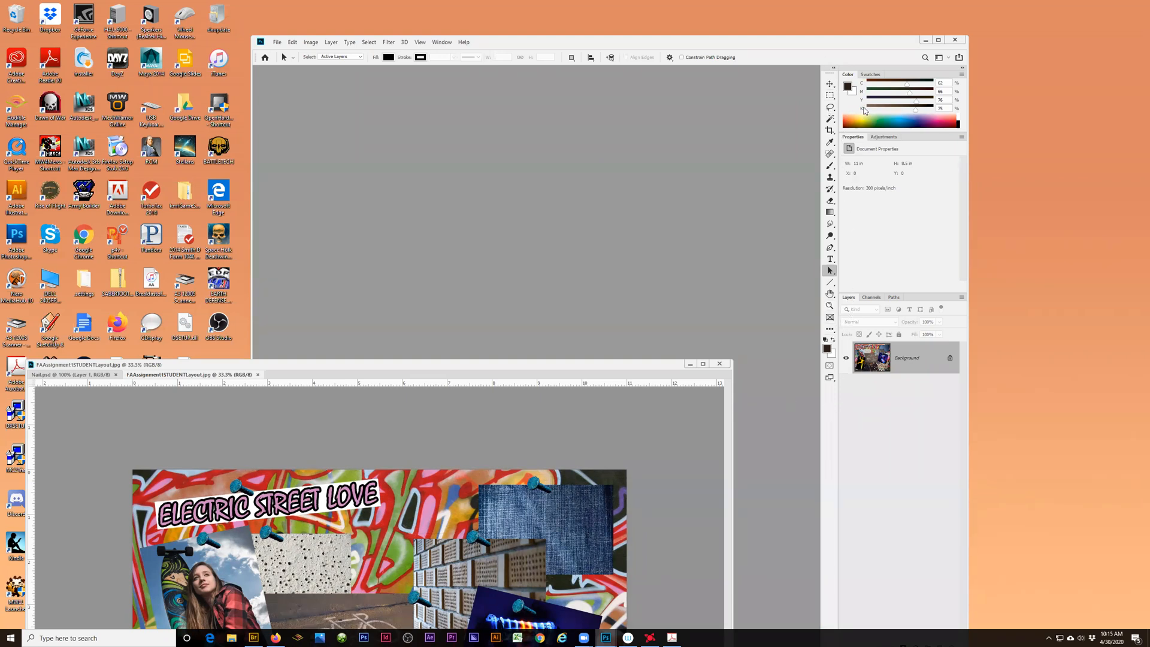
- Undock the Swatches panel, dock it between the Color and Properties panels, and enlarge the Color panel to show a taller spectrum
drag(870, 75, 543, 156)
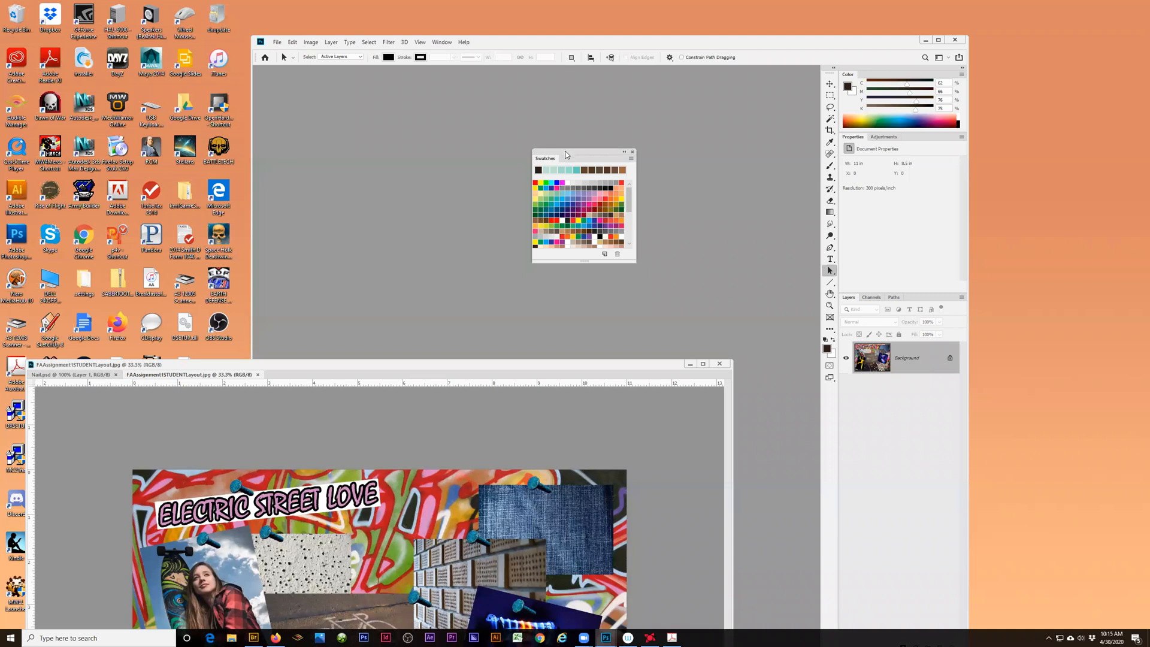
drag(581, 147, 671, 136)
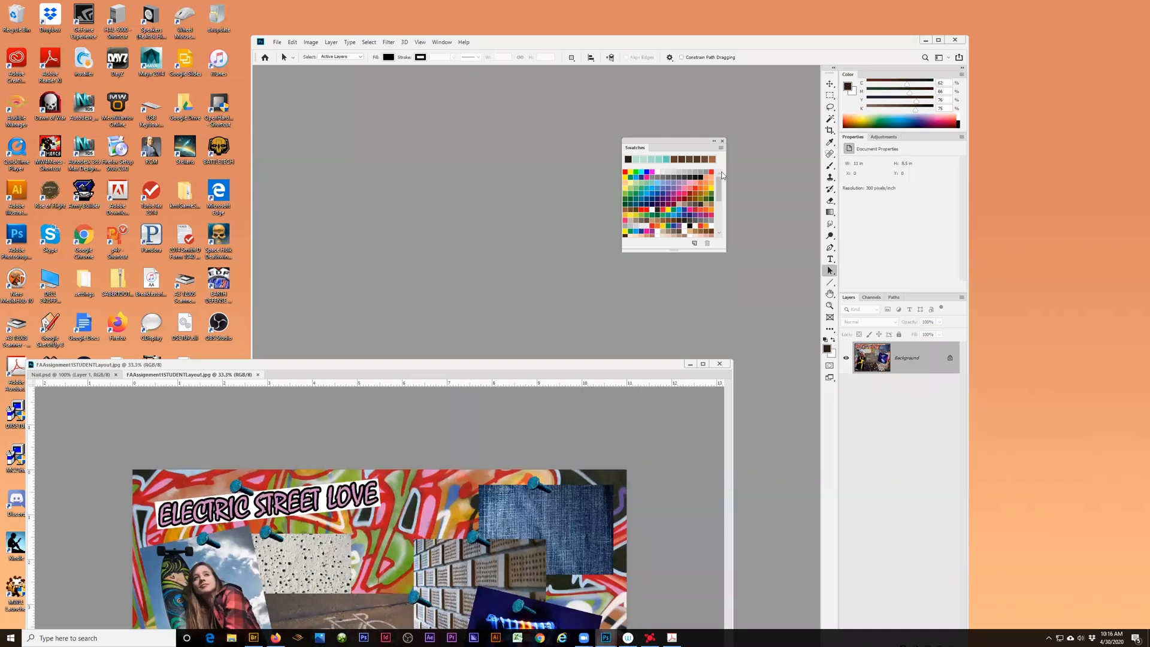
drag(649, 139, 872, 135)
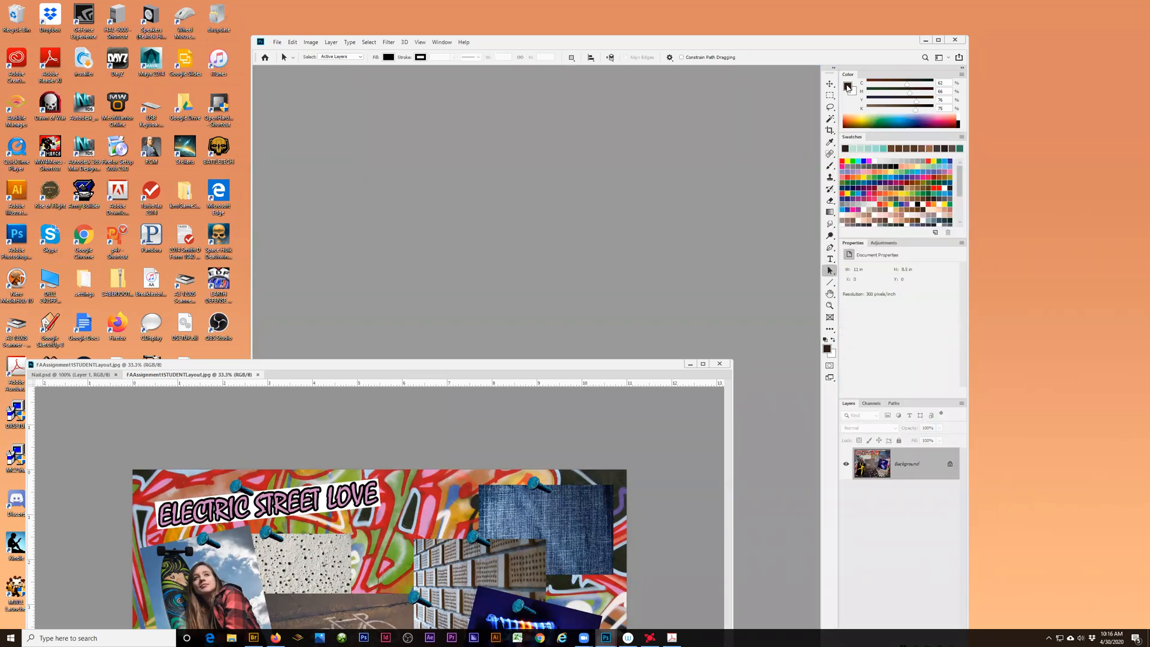
drag(856, 139, 865, 239)
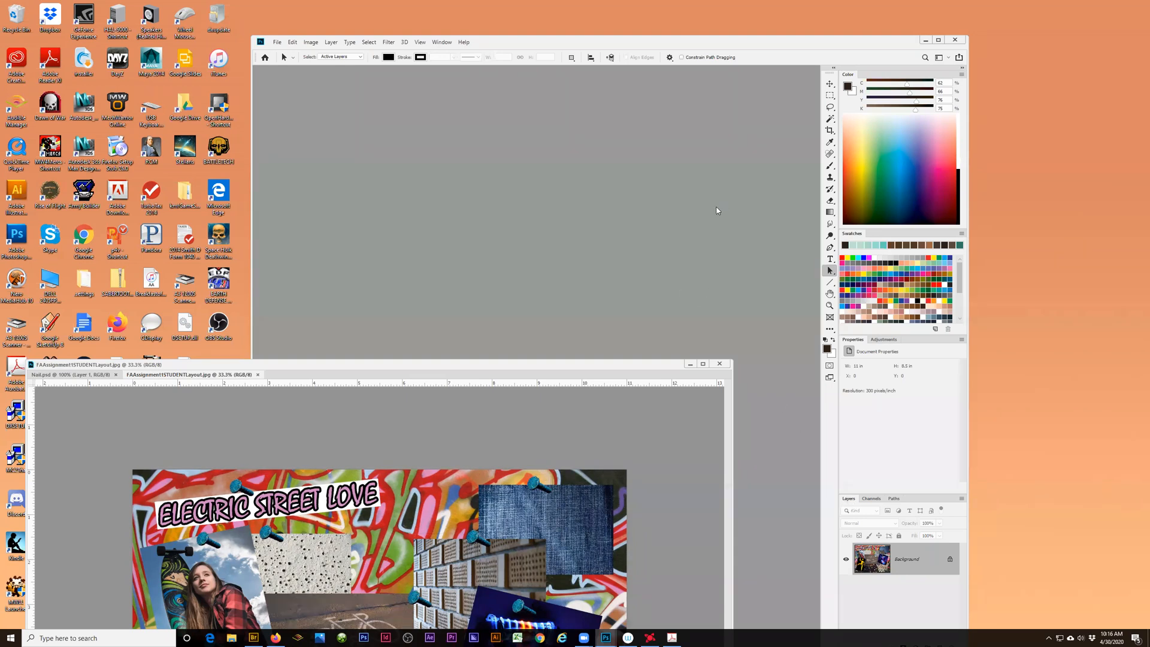
click(440, 43)
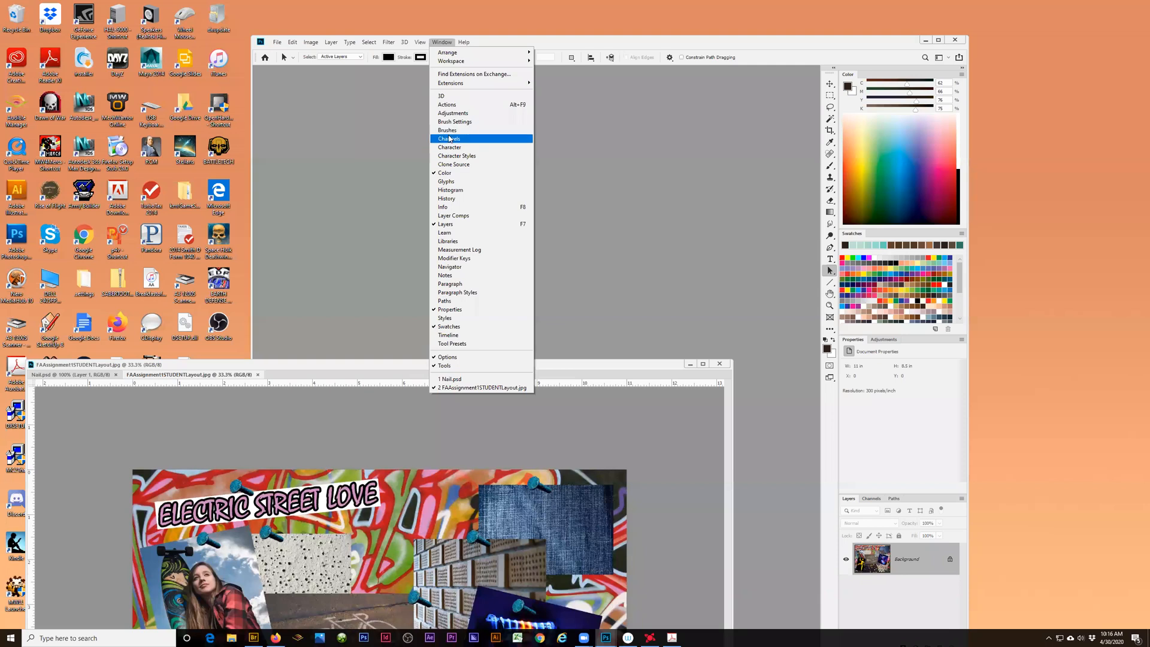
click(563, 43)
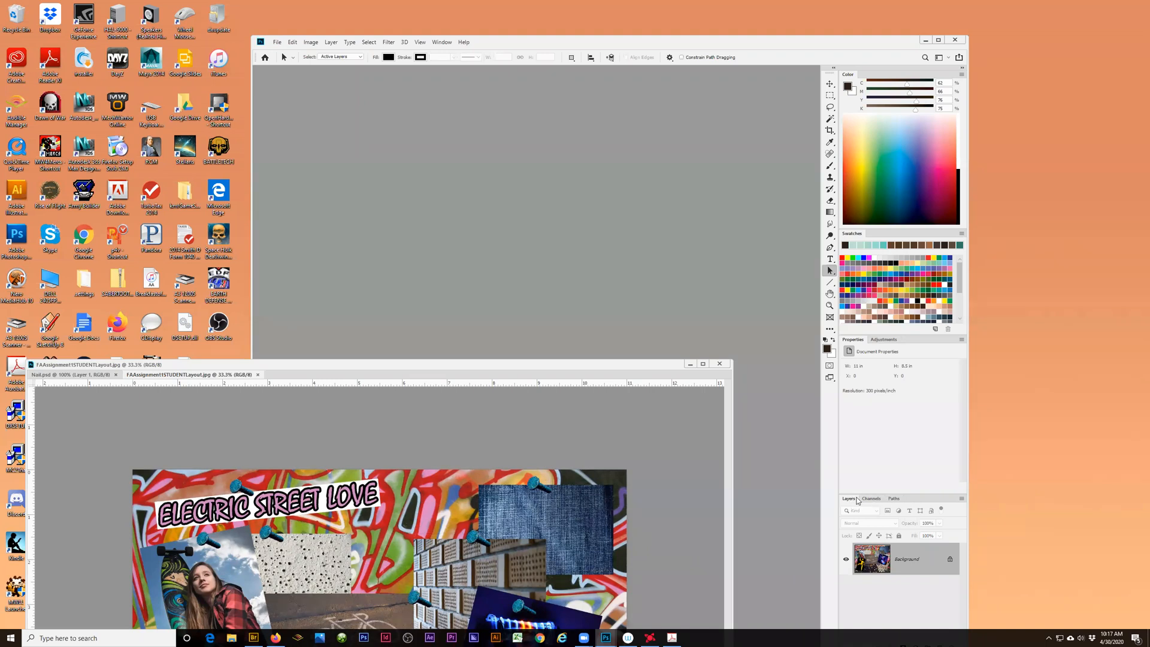
- Undock and lengthen the Layers panel, and dock it as a tab in the Properties and Adjustments group
drag(848, 495, 696, 103)
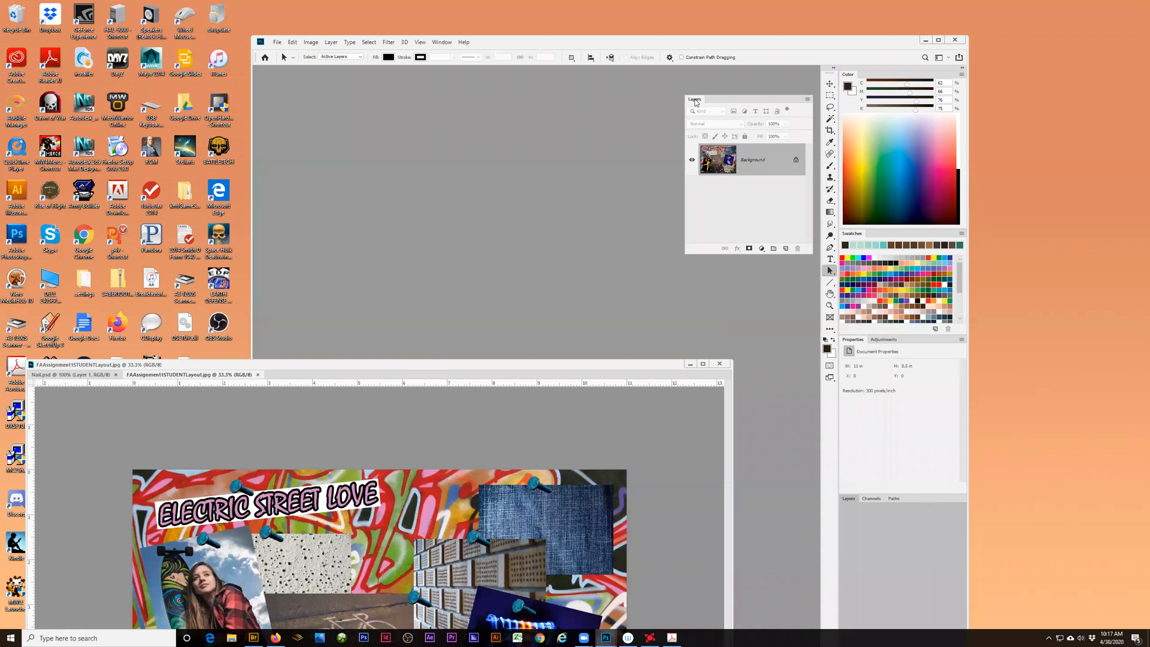
drag(791, 193, 798, 497)
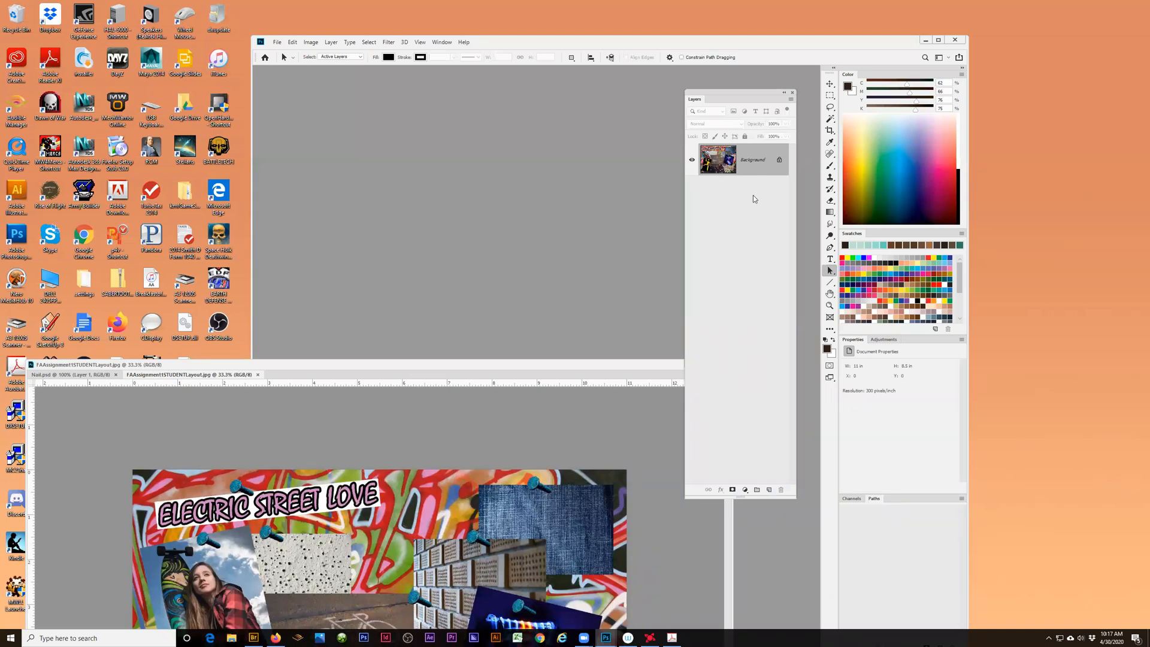
drag(723, 97, 921, 344)
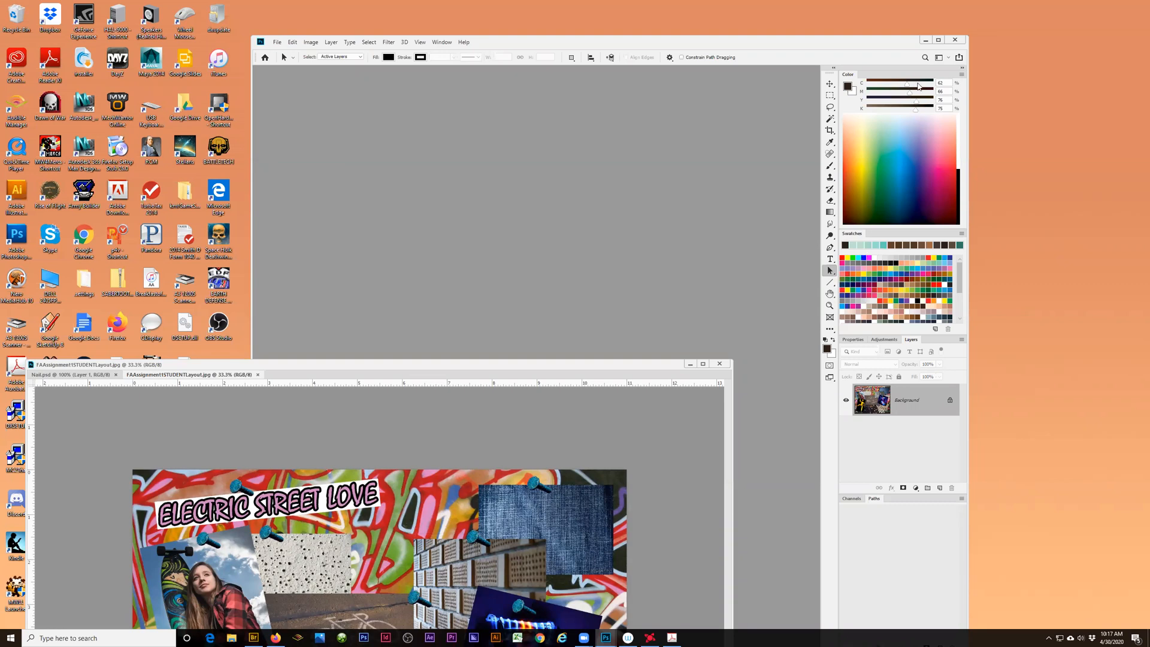
- Switch to the saved SmithPaint workspace, and move the application and document windows clear of its floating panels
click(949, 58)
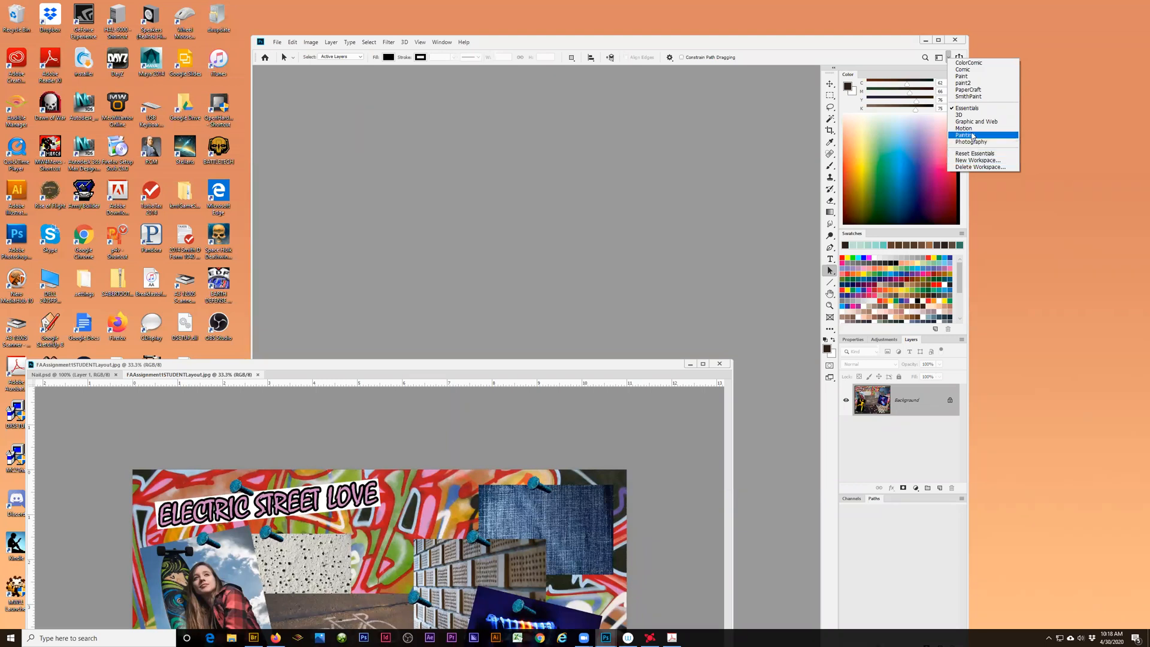
click(970, 97)
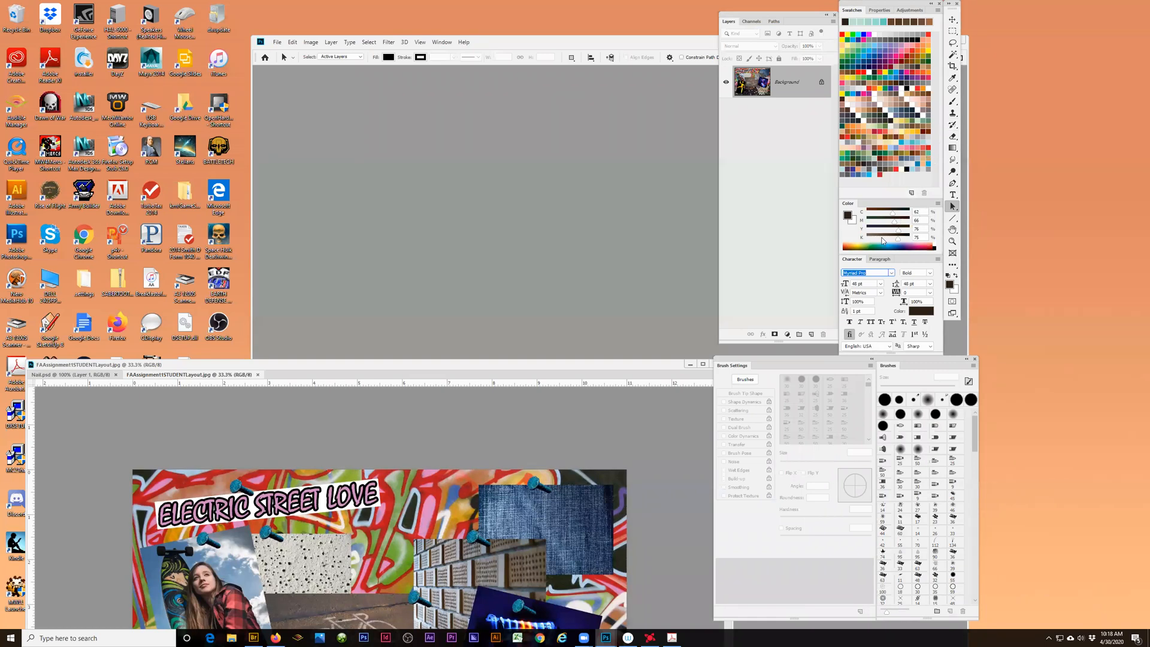
drag(529, 368, 235, 7)
drag(341, 70, 292, 53)
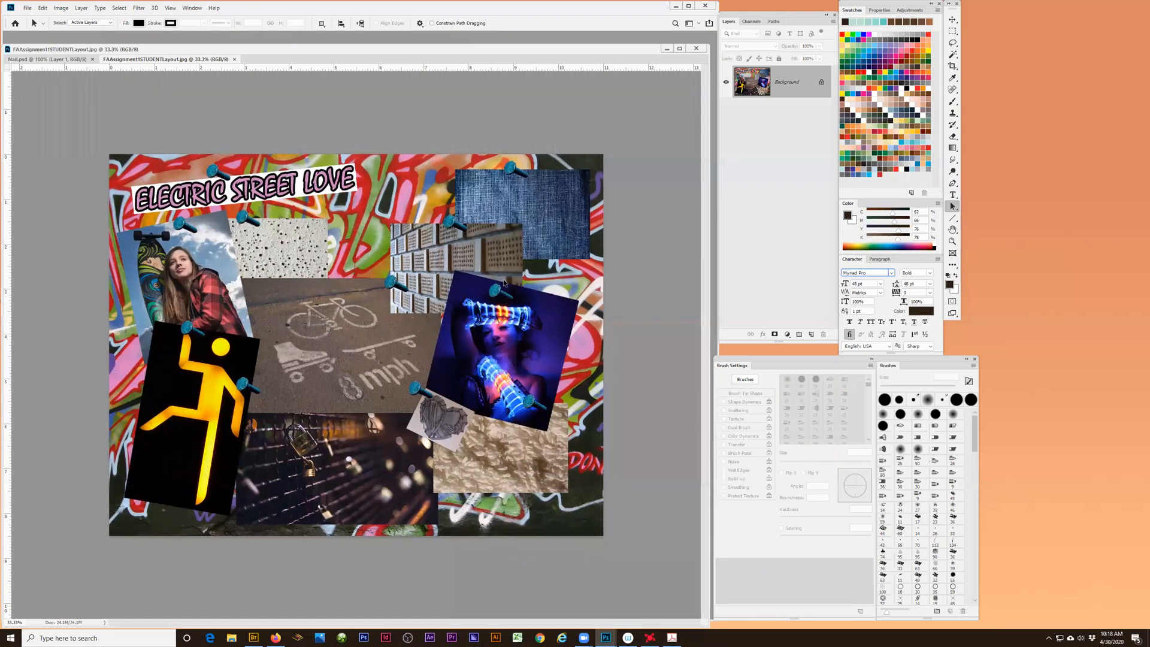
- Open the Denim Fabric image from the inner FAAssignment1STUDENTFILES folder, and enlarge the floating document window
click(27, 8)
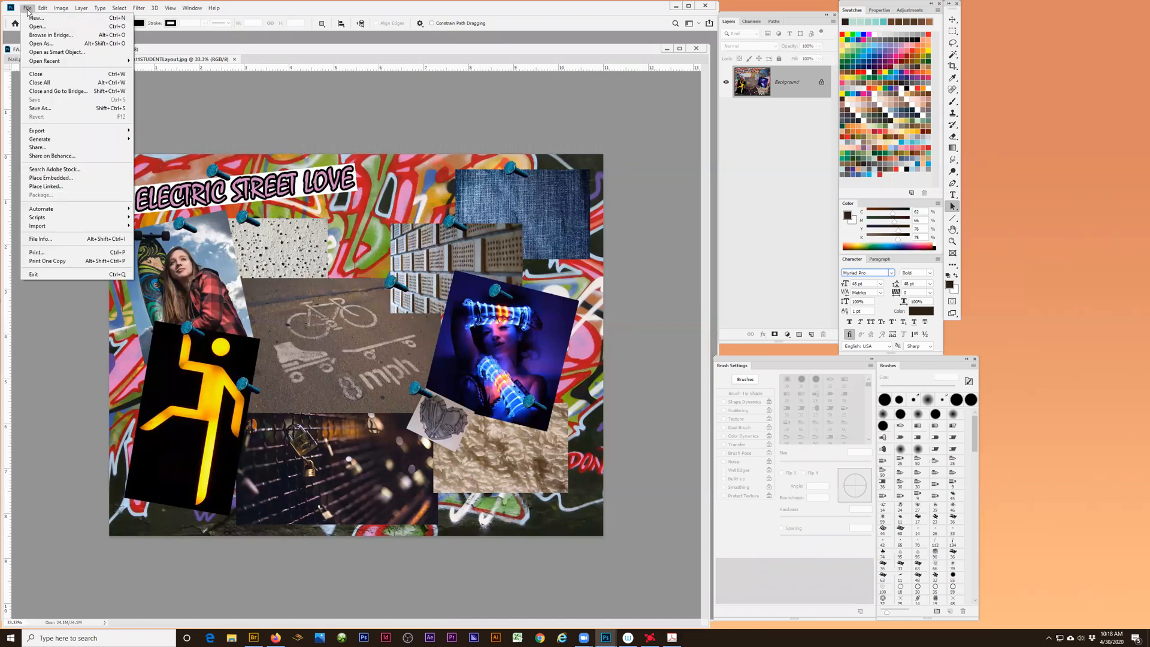
click(33, 27)
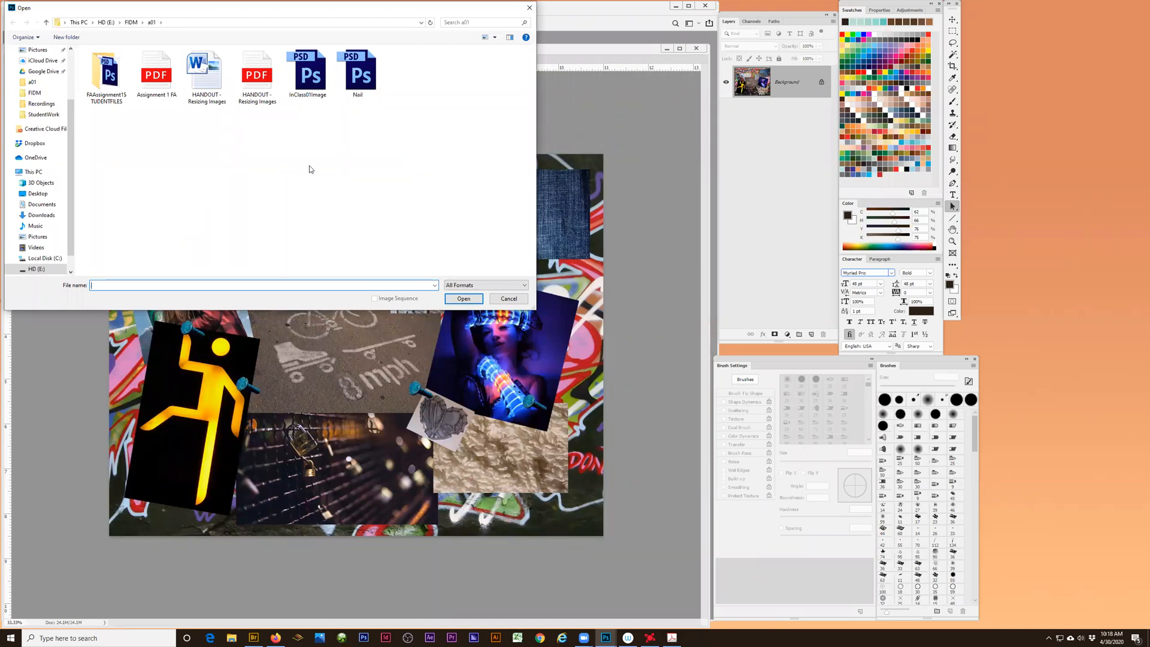
double_click(106, 76)
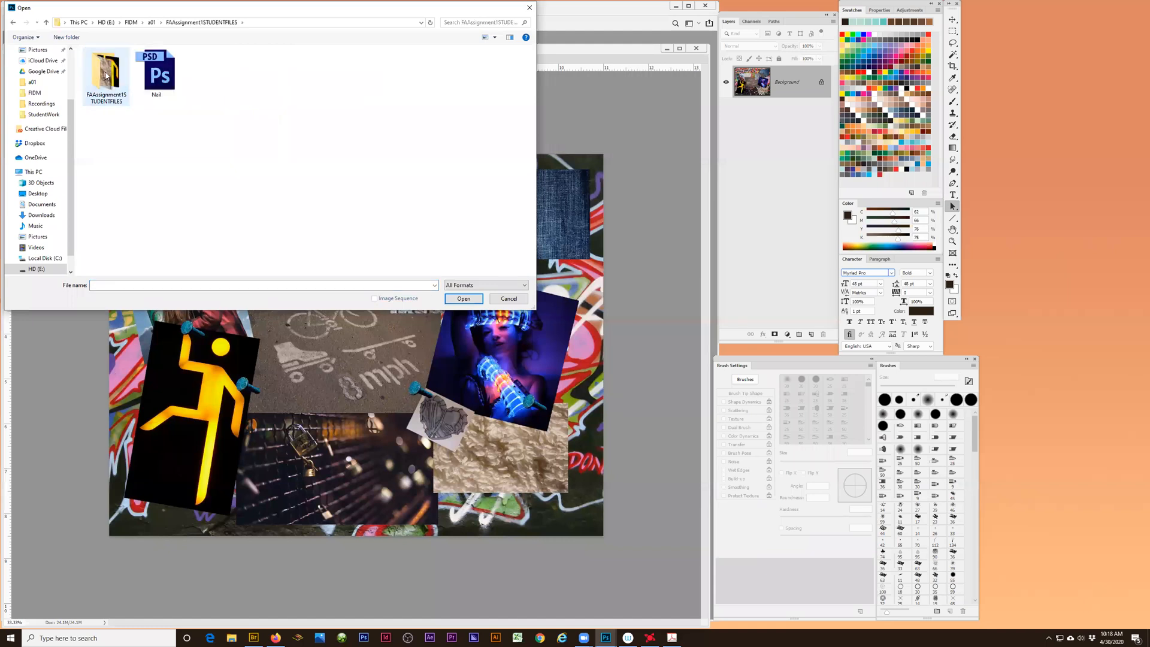
double_click(107, 84)
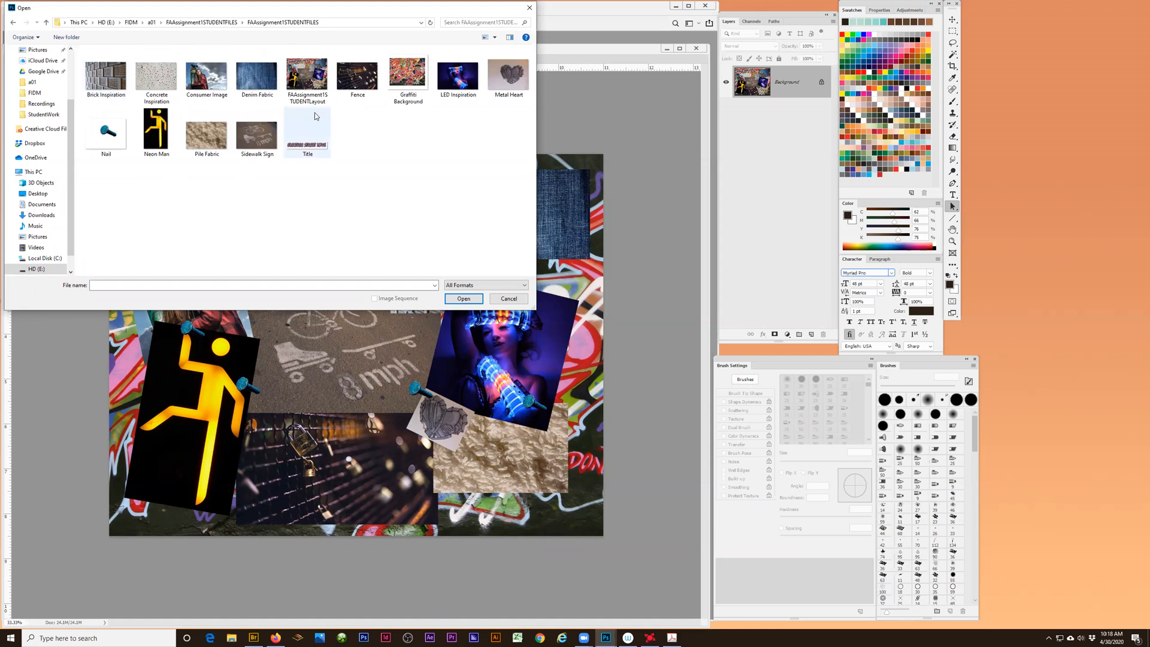
click(208, 80)
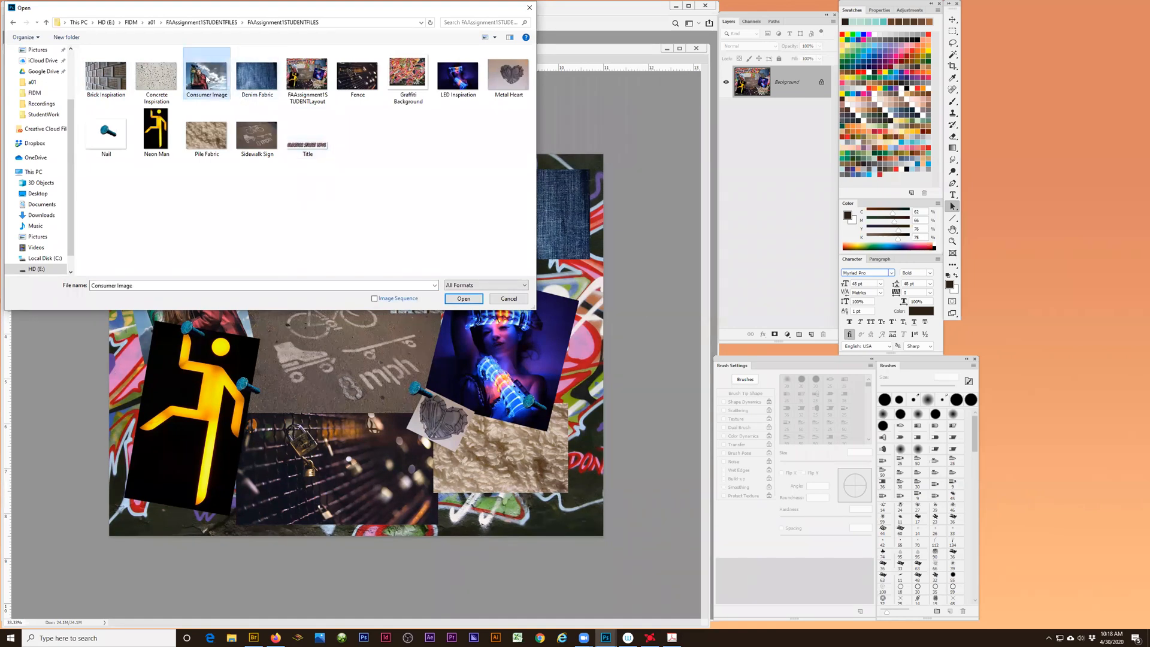
click(257, 77)
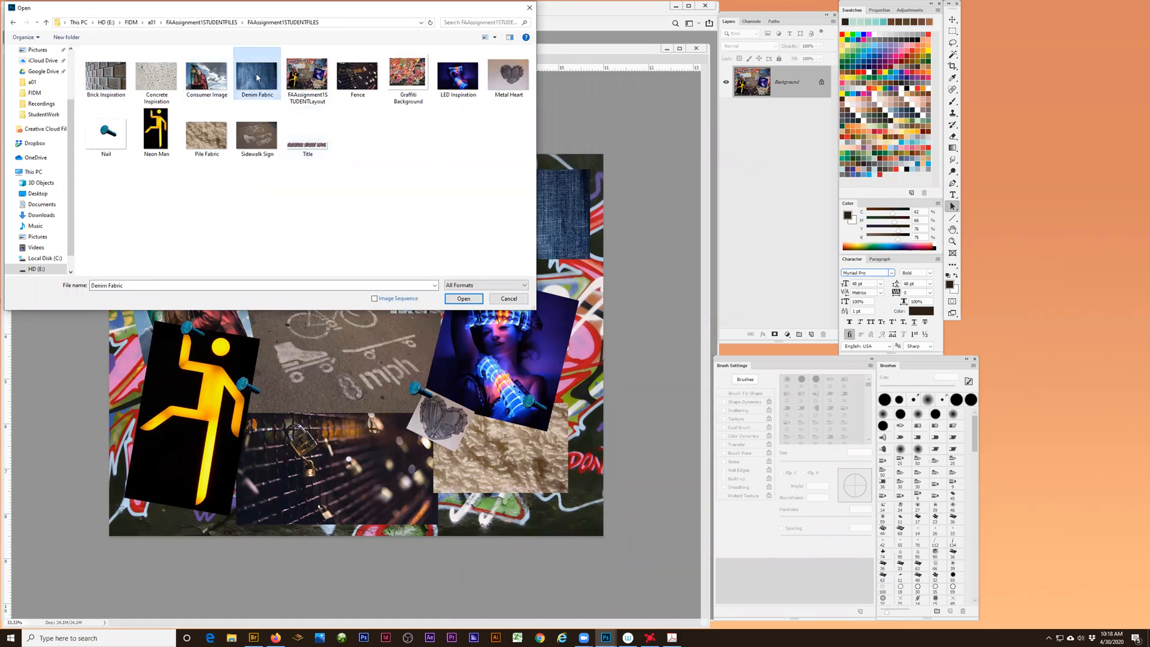
click(462, 303)
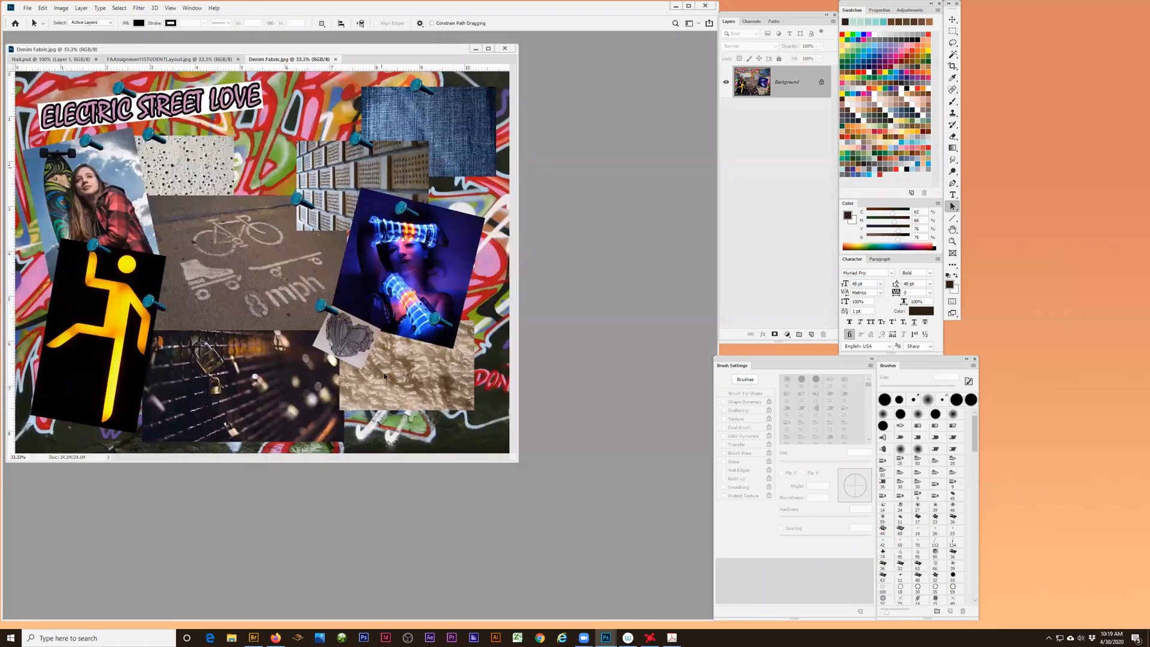
drag(516, 462, 685, 601)
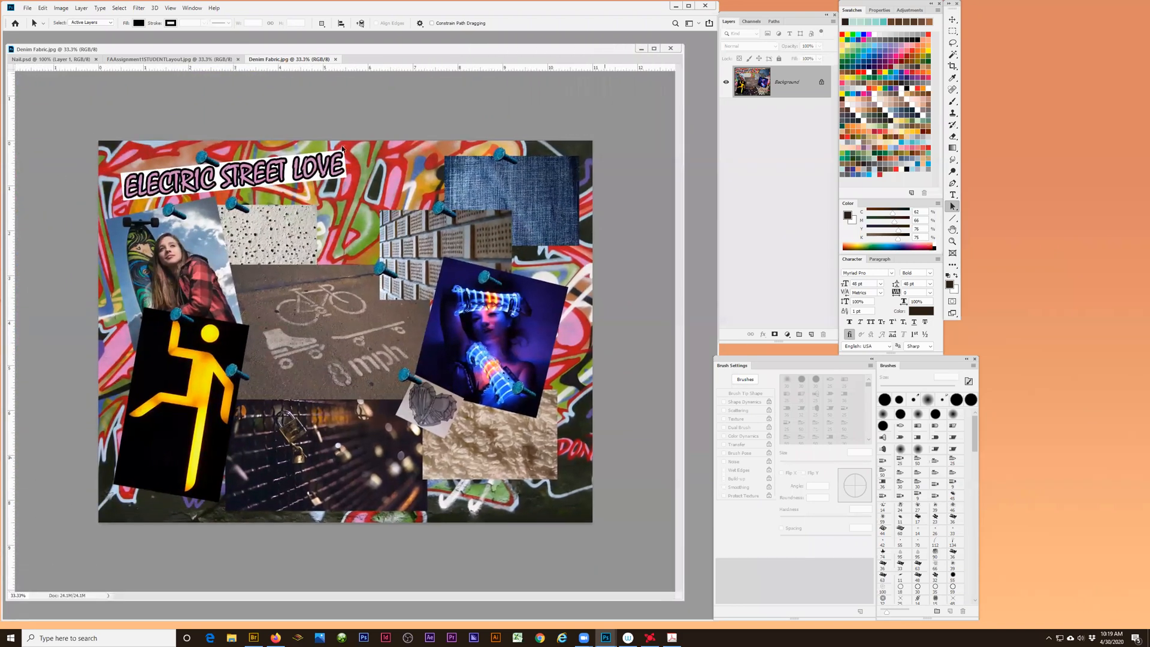
drag(264, 48, 270, 49)
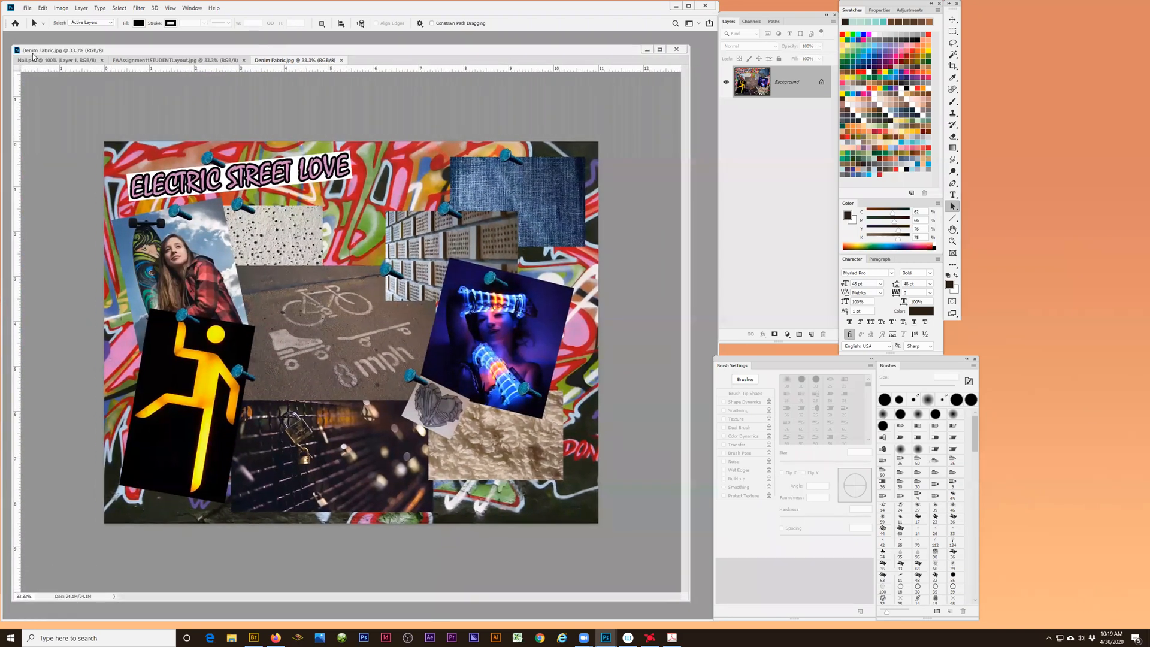
- Look through the open layout, Nail and Denim Fabric documents, and narrow the floating document window
click(222, 61)
click(90, 63)
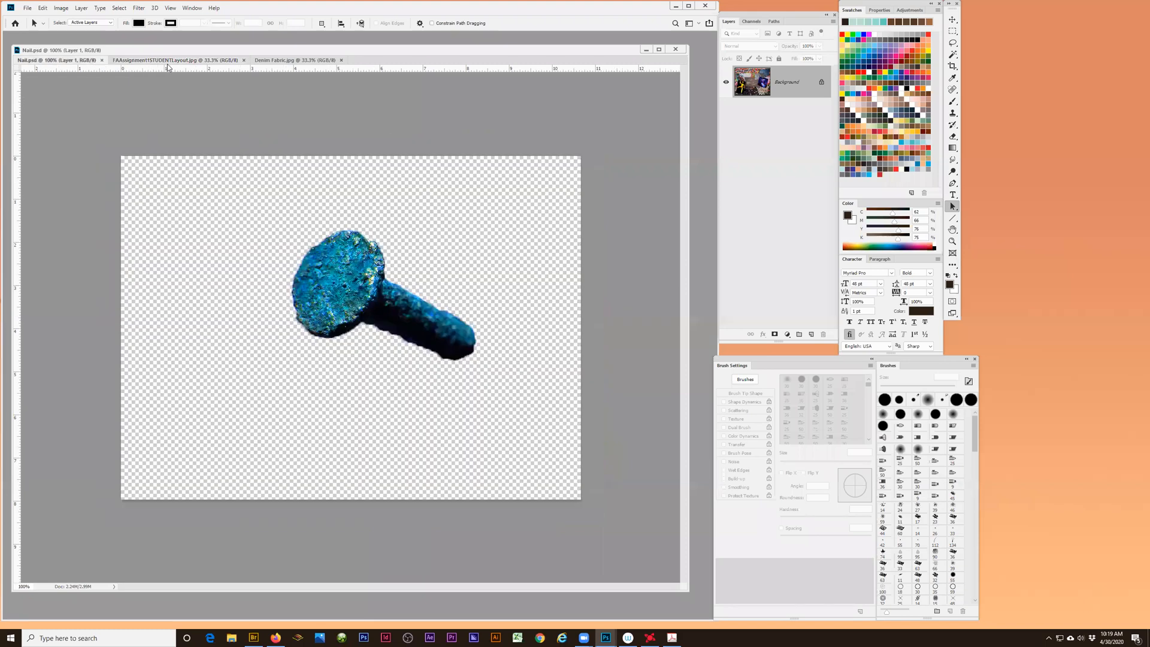
click(168, 62)
click(273, 62)
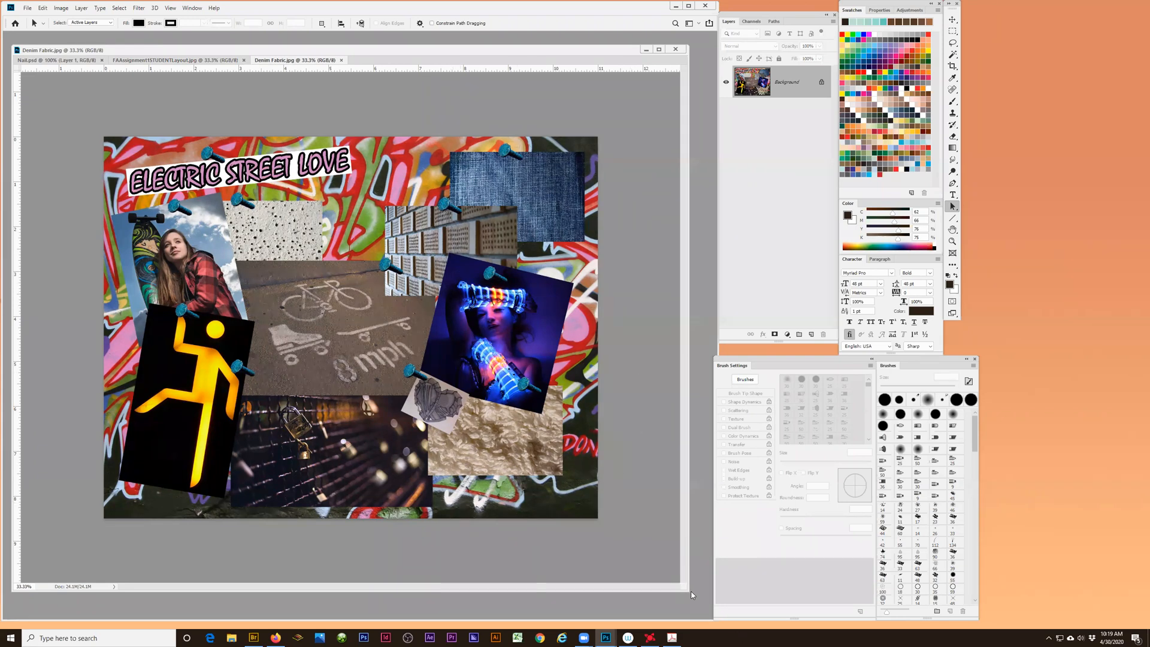
drag(689, 592, 624, 593)
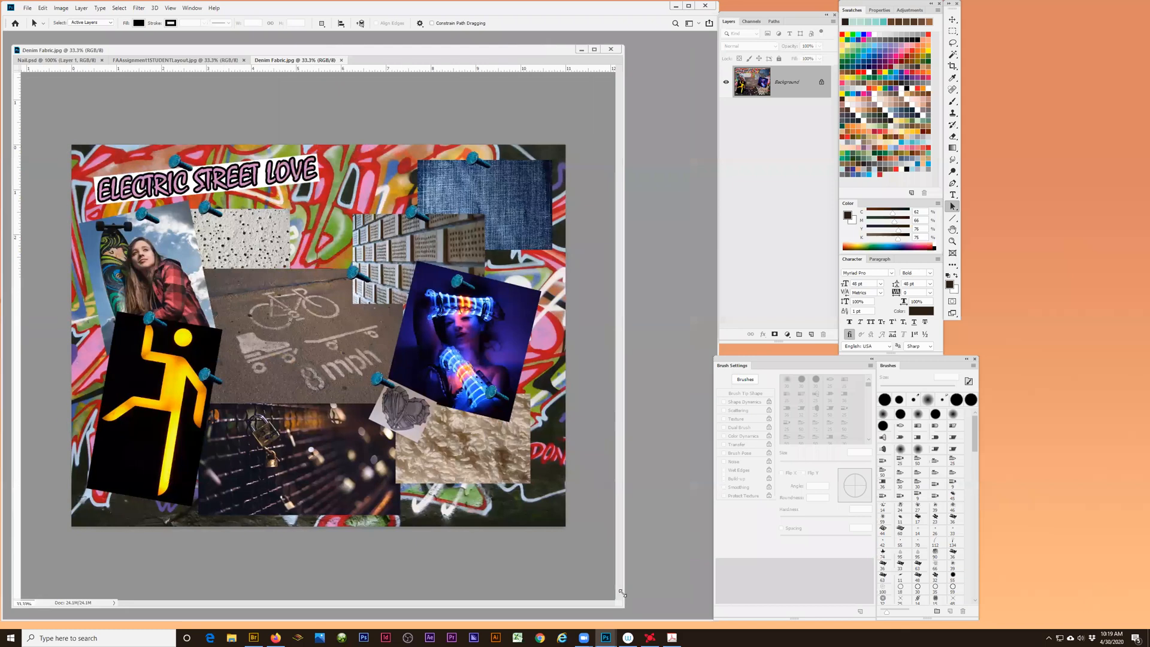
- Open the Concrete Inspiration image from the assignment files
click(27, 8)
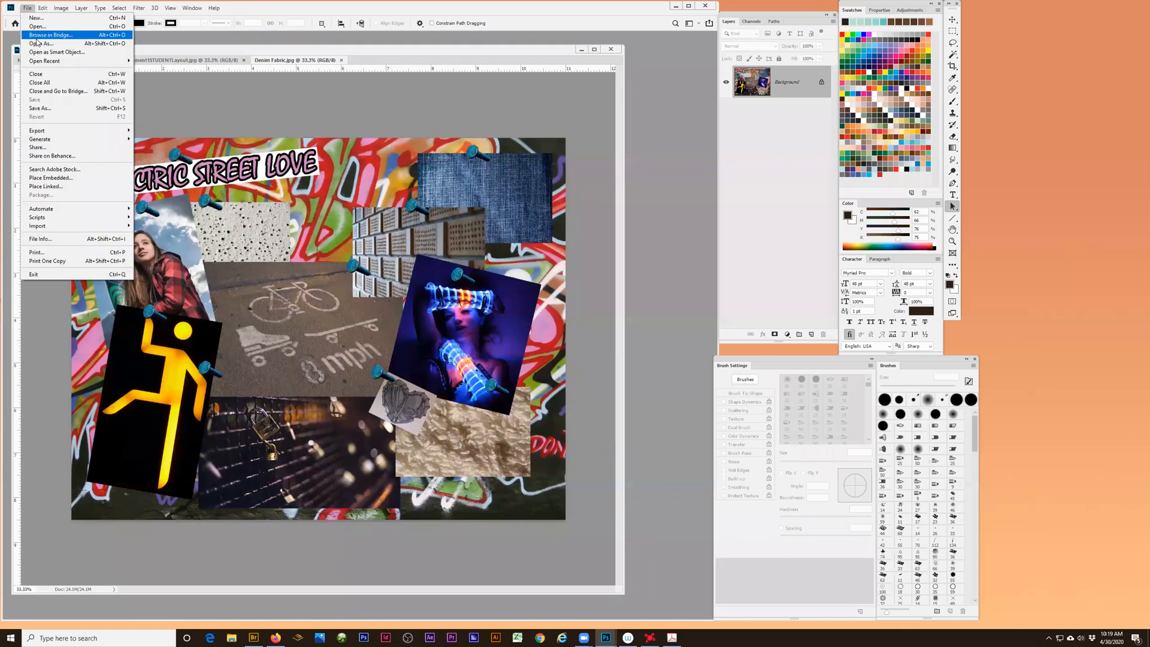
click(74, 47)
click(157, 76)
click(464, 299)
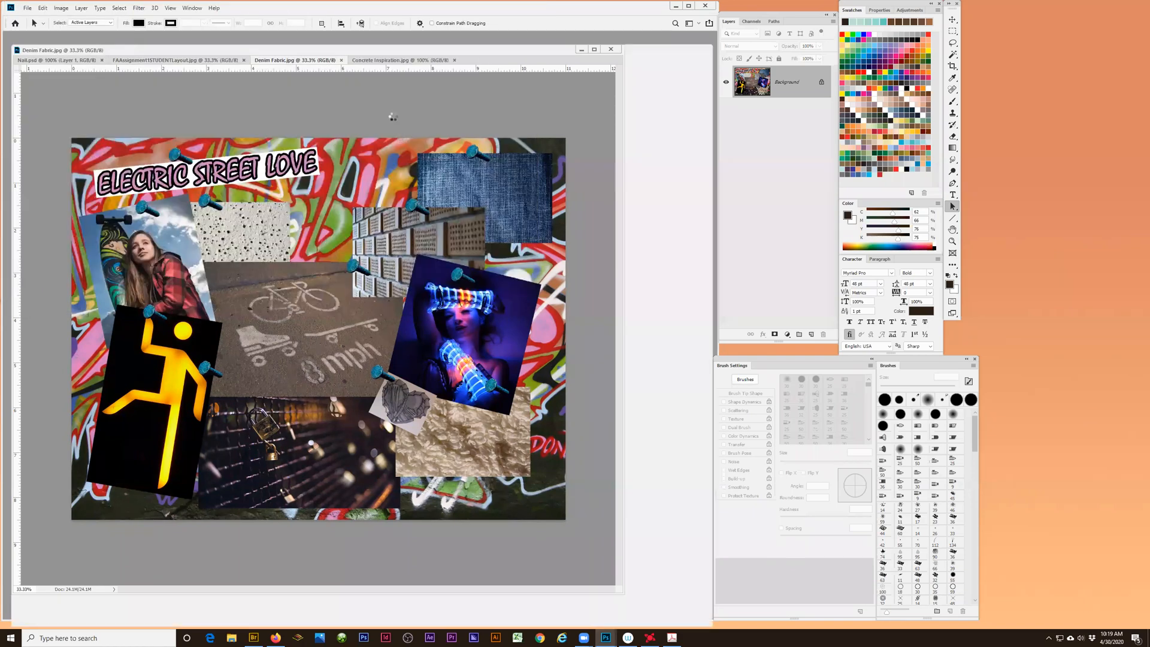
- Close the Denim Fabric document, keeping the layout, Nail and Concrete Inspiration documents open
click(295, 60)
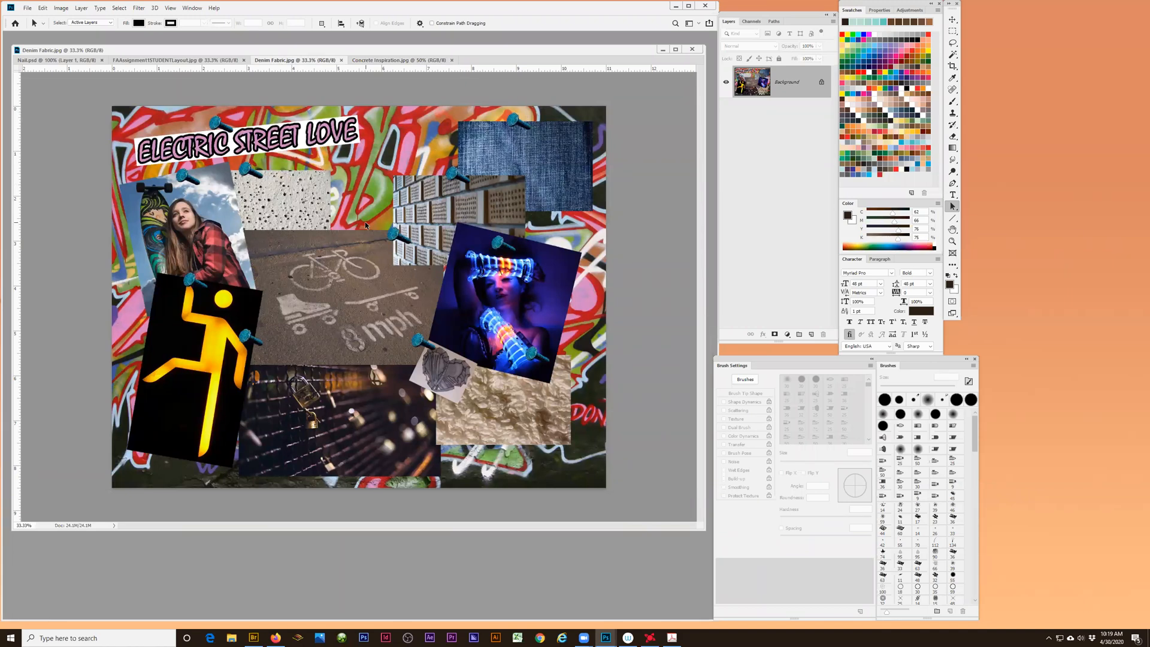
click(184, 62)
click(321, 61)
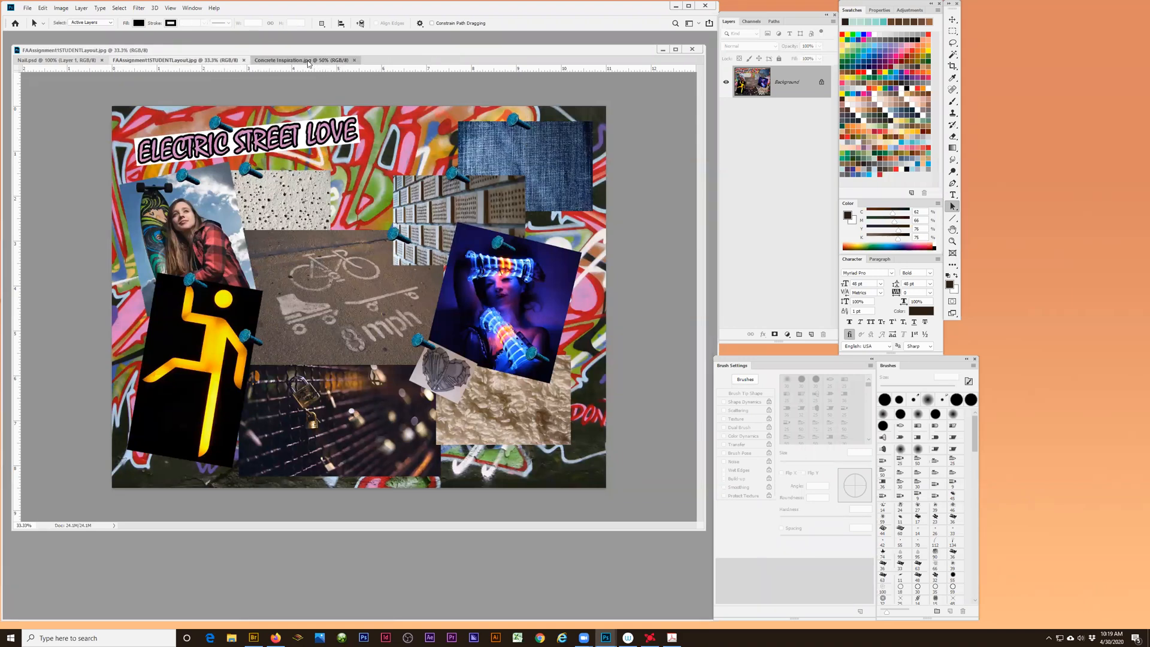
- View the Concrete Inspiration, FAAssignment1STUDENTLayout and Nail documents one after another
click(340, 61)
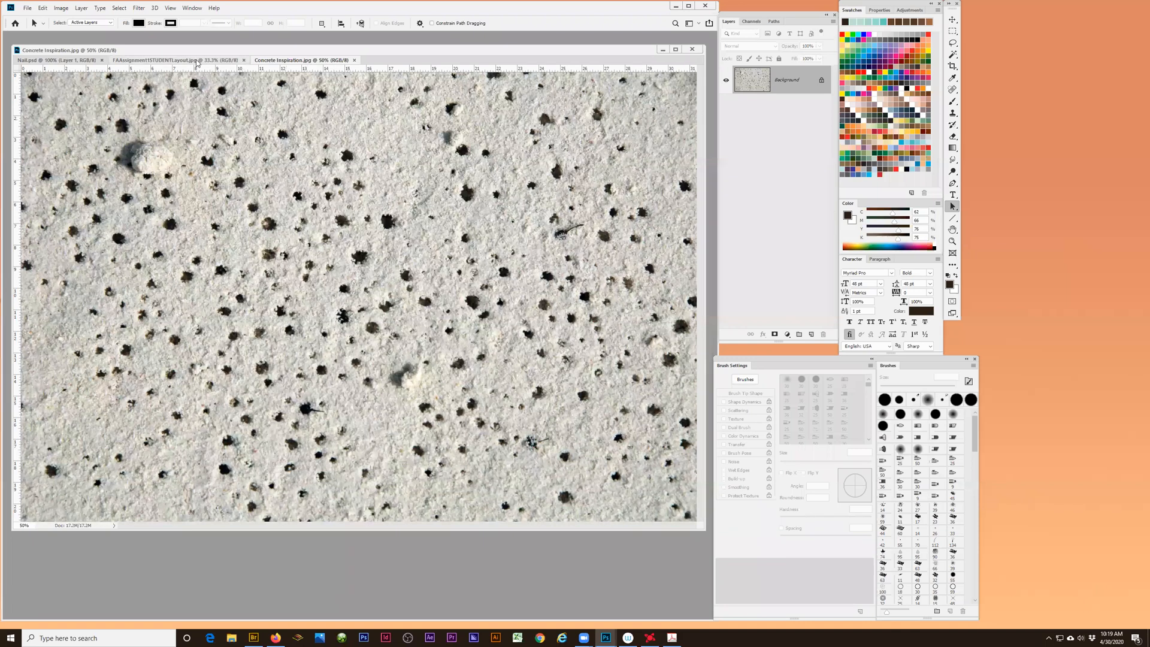
click(147, 62)
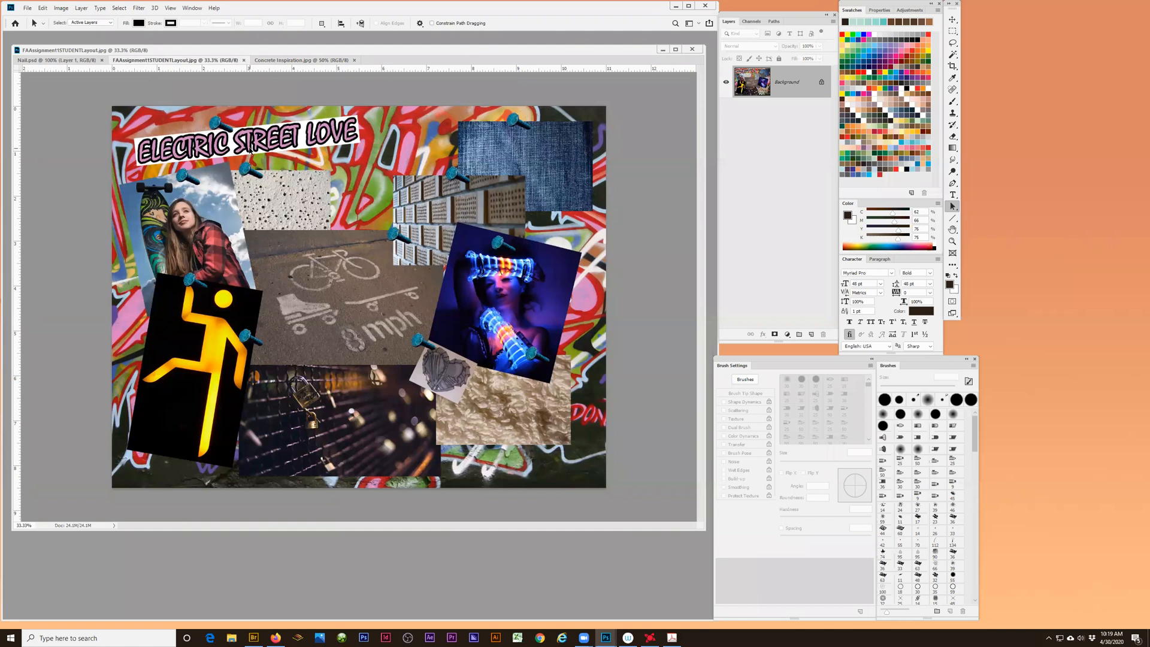
click(57, 60)
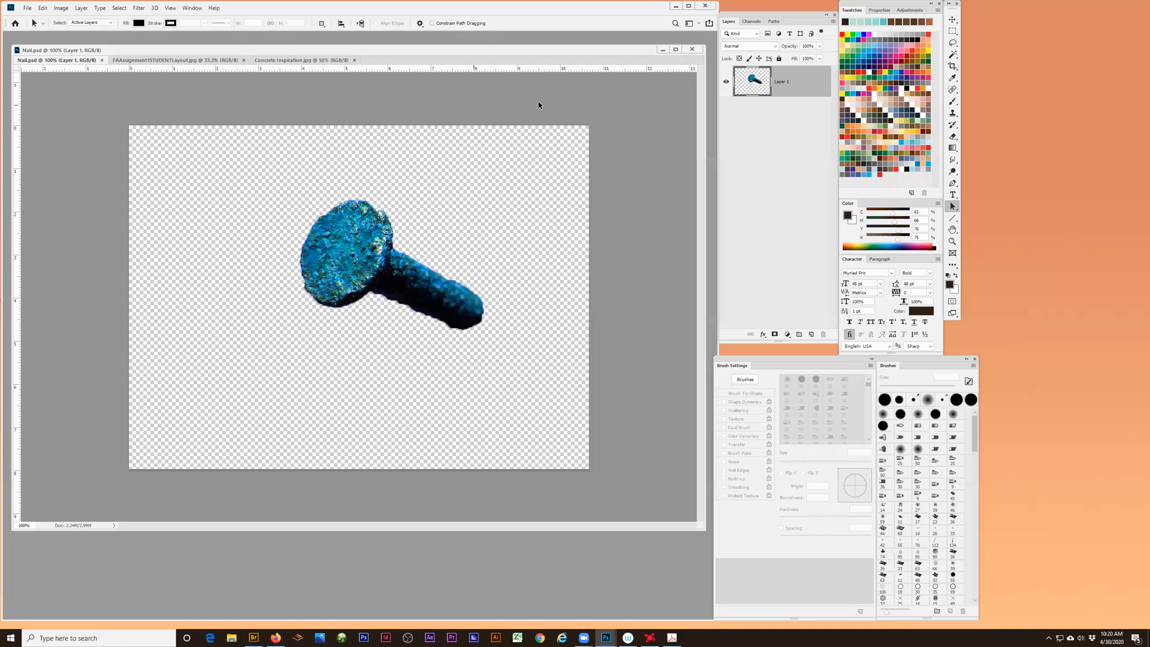
- Bring up the Concrete Inspiration document, enlarge its window slightly, and zoom the image out to 33.3%
click(279, 61)
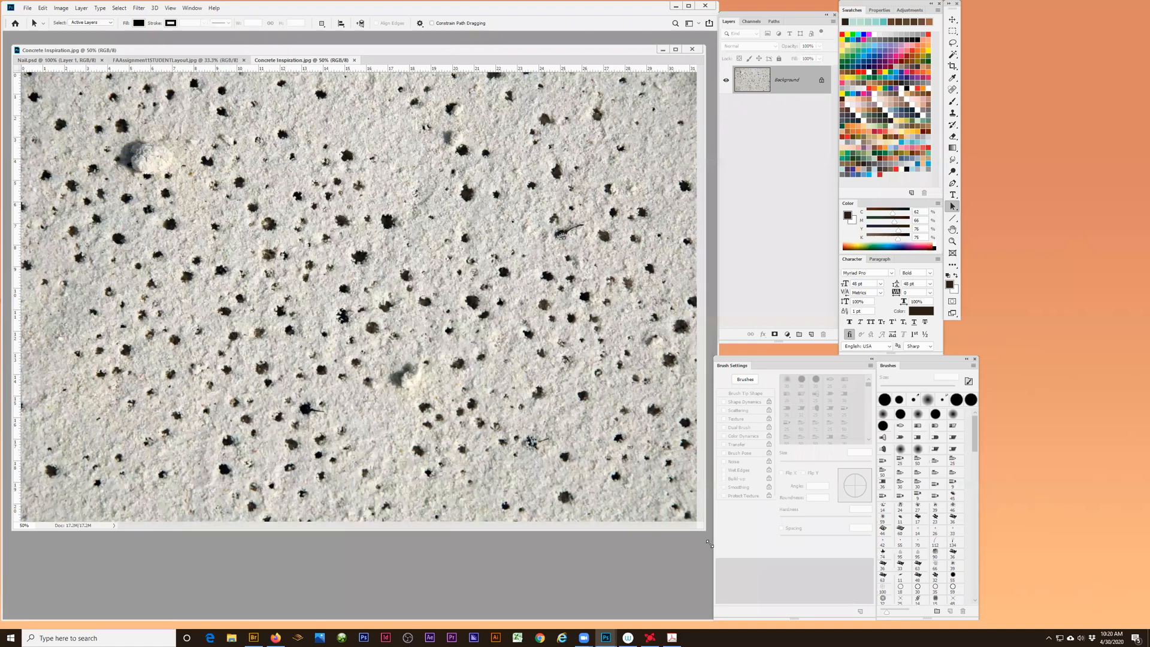
drag(702, 523, 706, 537)
key(z)
alt+click(316, 246)
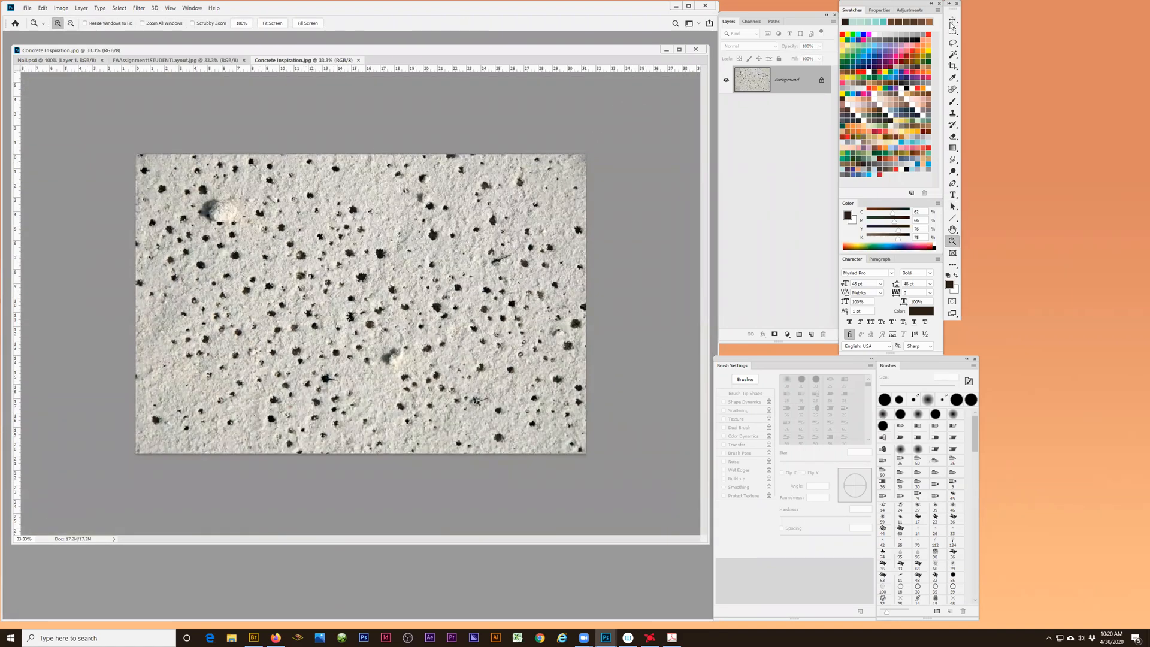
- Activate the Move tool, and look through the layout and Nail documents before returning to Concrete Inspiration
click(953, 20)
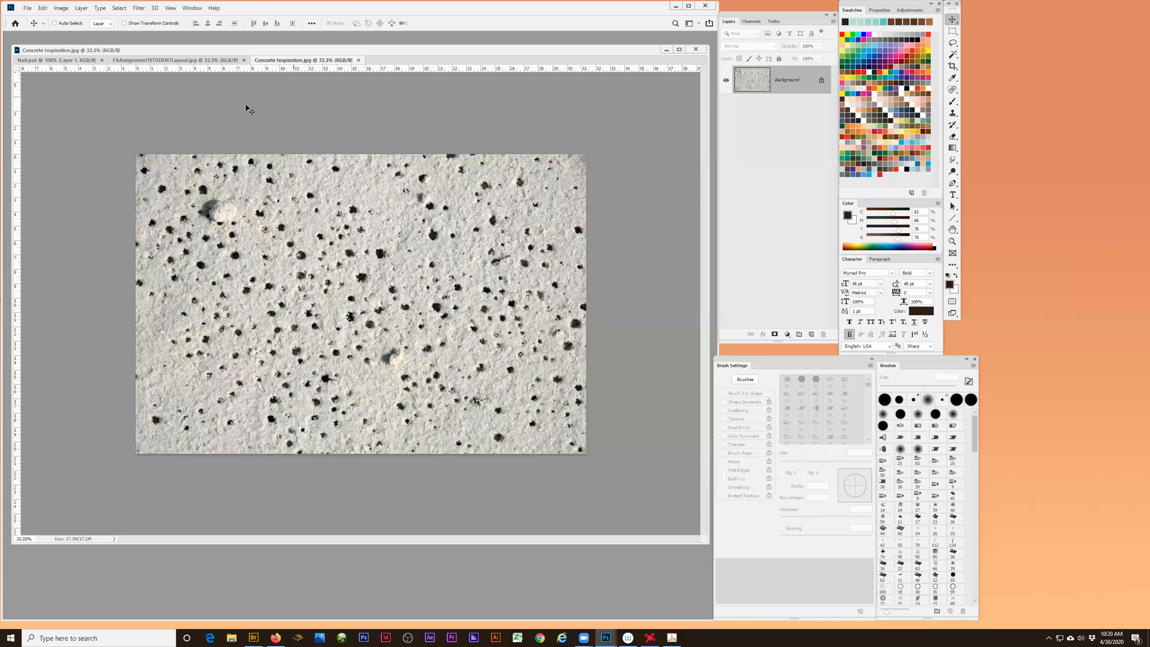
click(162, 61)
click(56, 60)
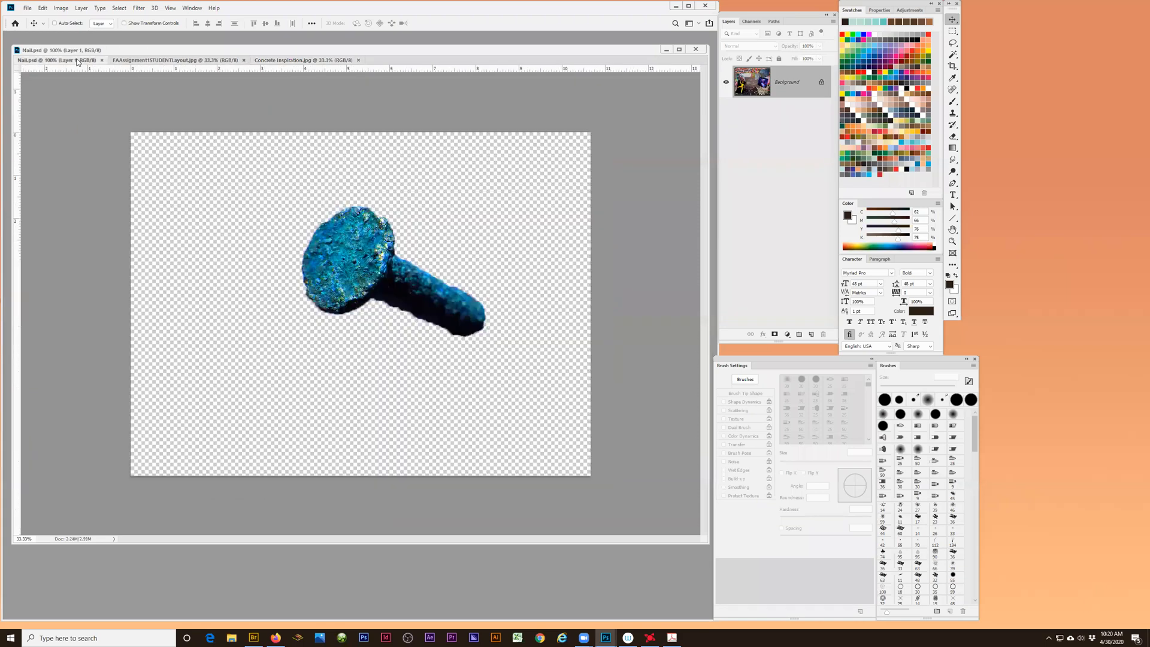
click(306, 61)
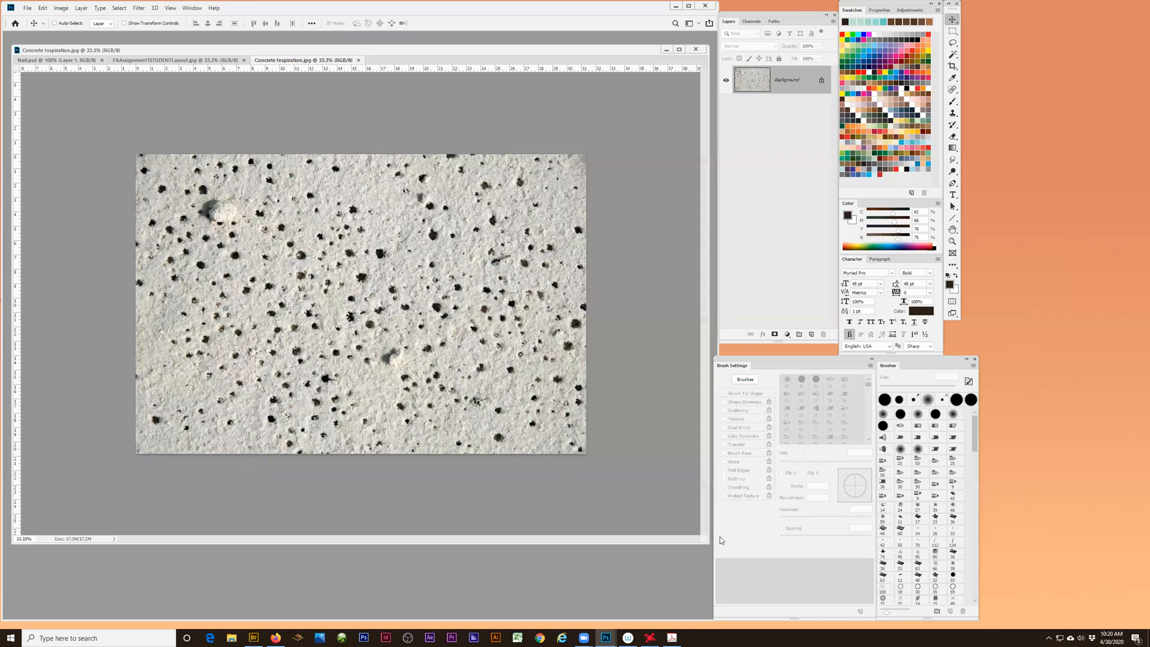
- Narrow the floating document window, and place the tool palette in the free space beside it
drag(707, 547, 609, 574)
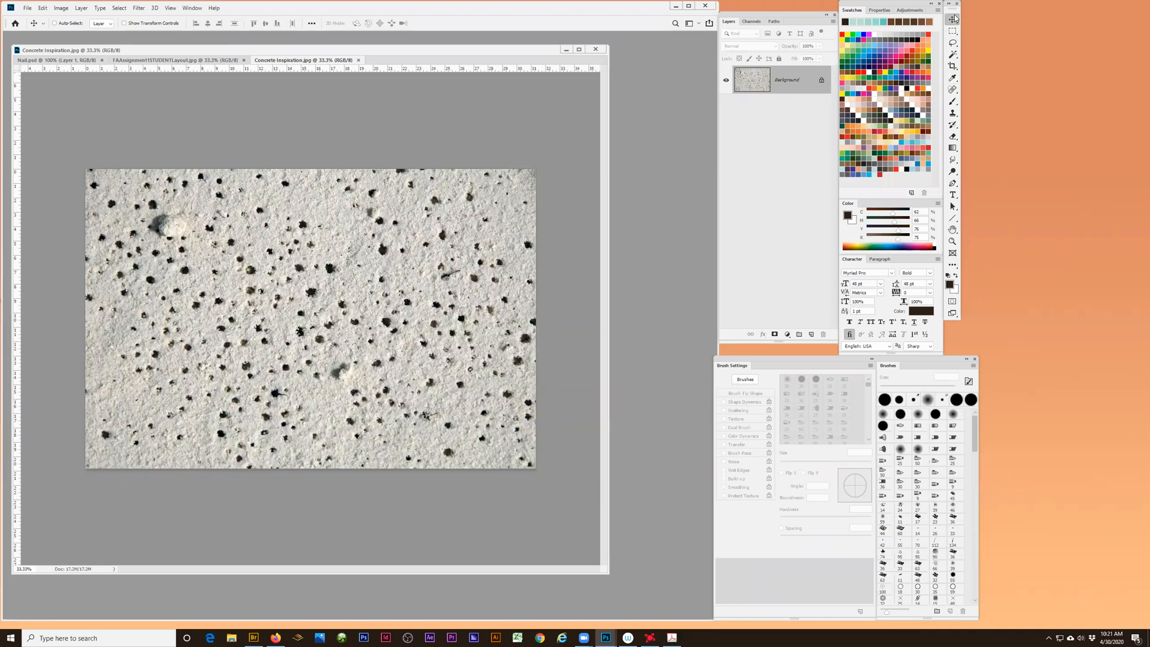
drag(952, 15, 650, 162)
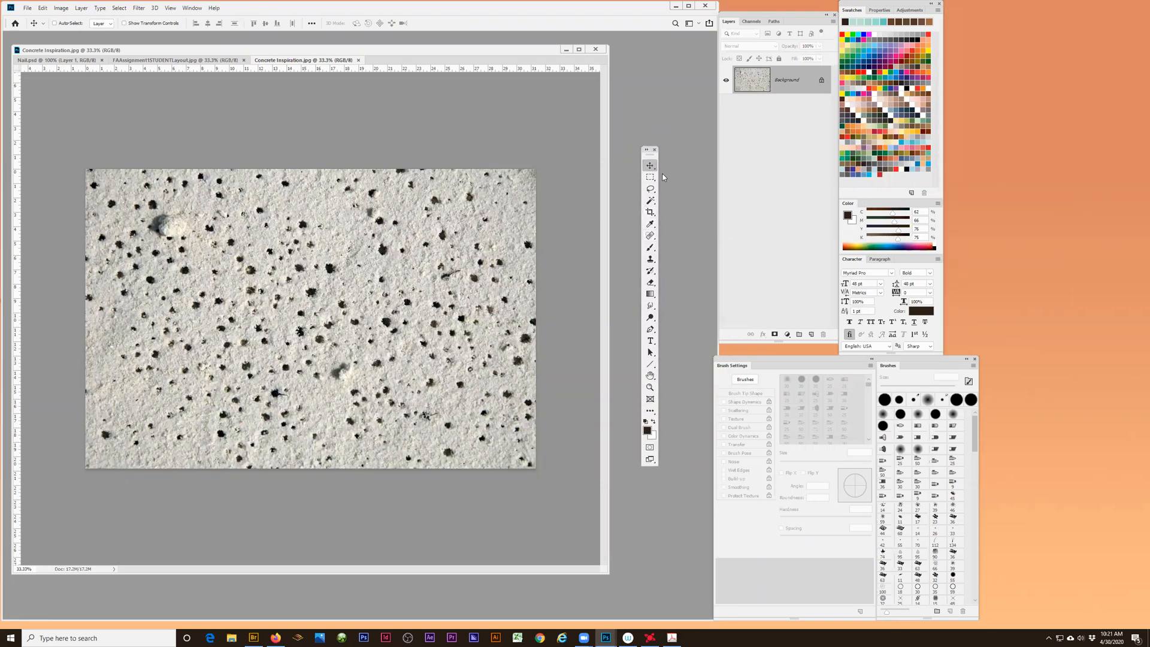
- Use the Eyedropper on the layout image to sample the neon man's yellow, the LED armband's pale blue and the LED photo's dark blue
click(650, 226)
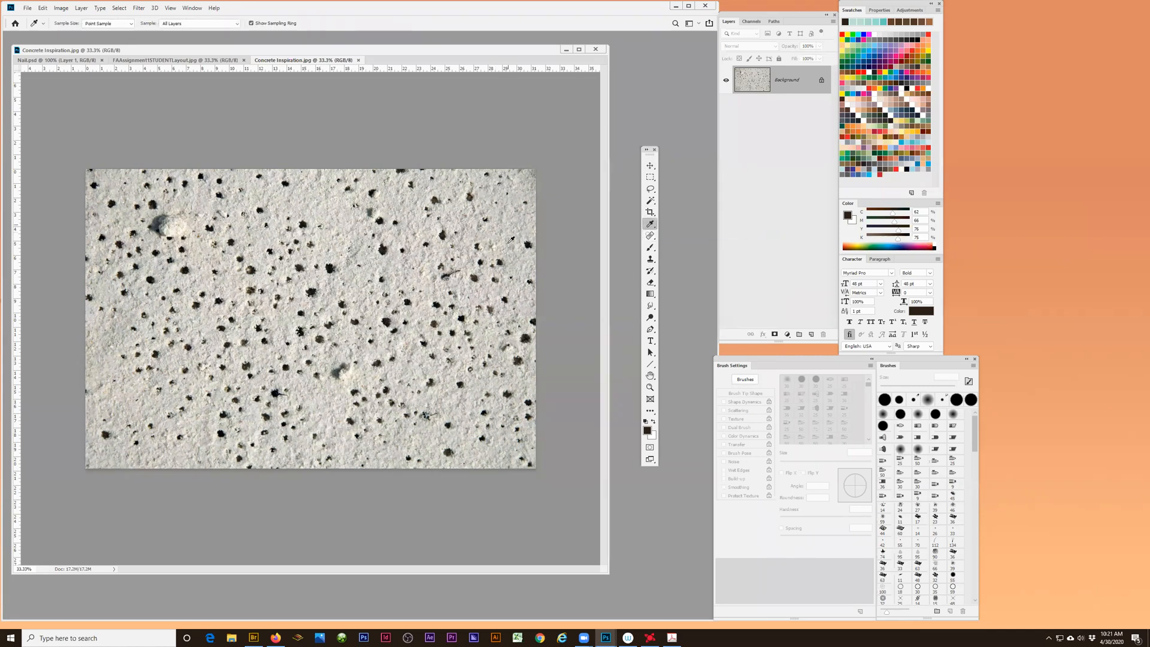
click(148, 60)
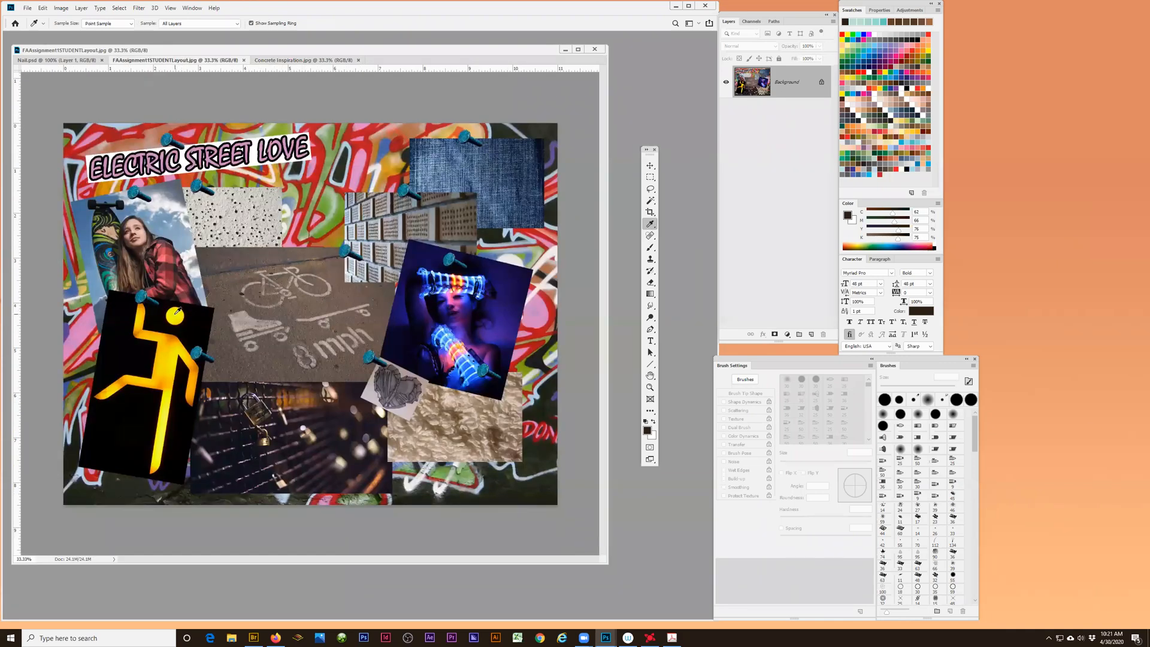
click(178, 311)
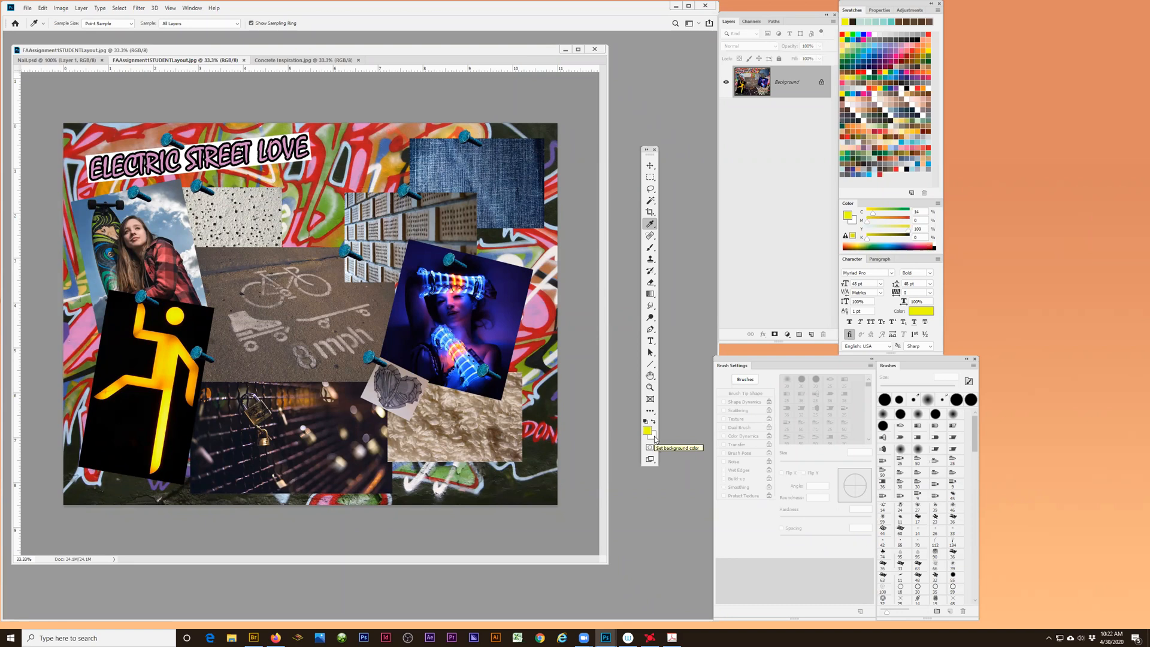
click(455, 277)
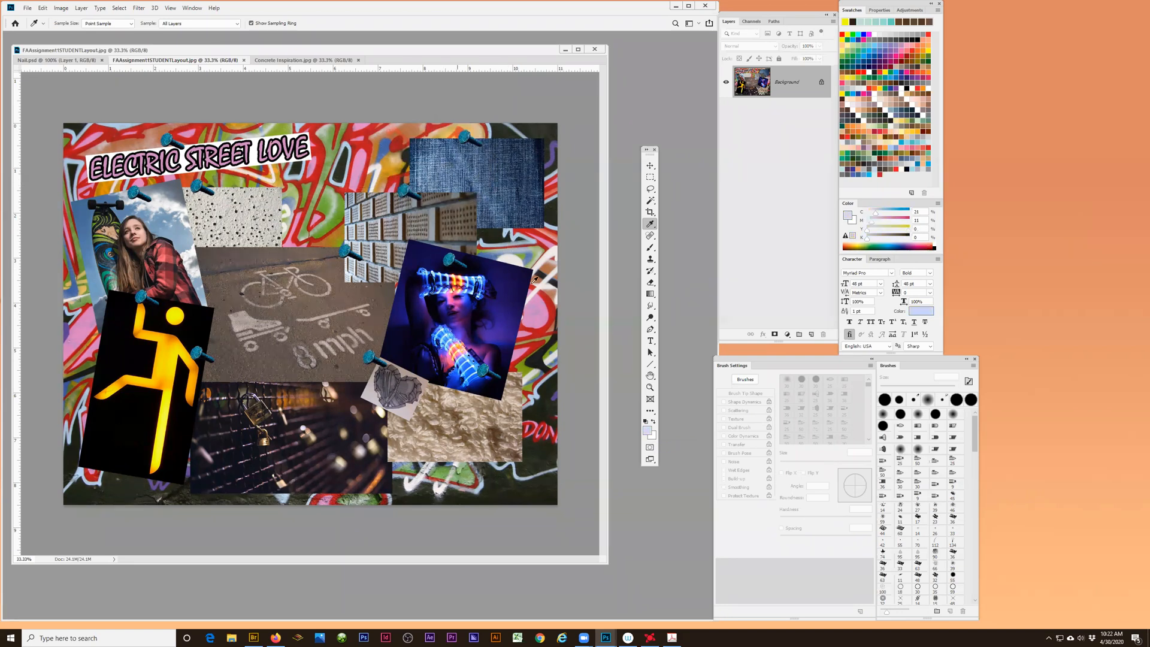
click(508, 316)
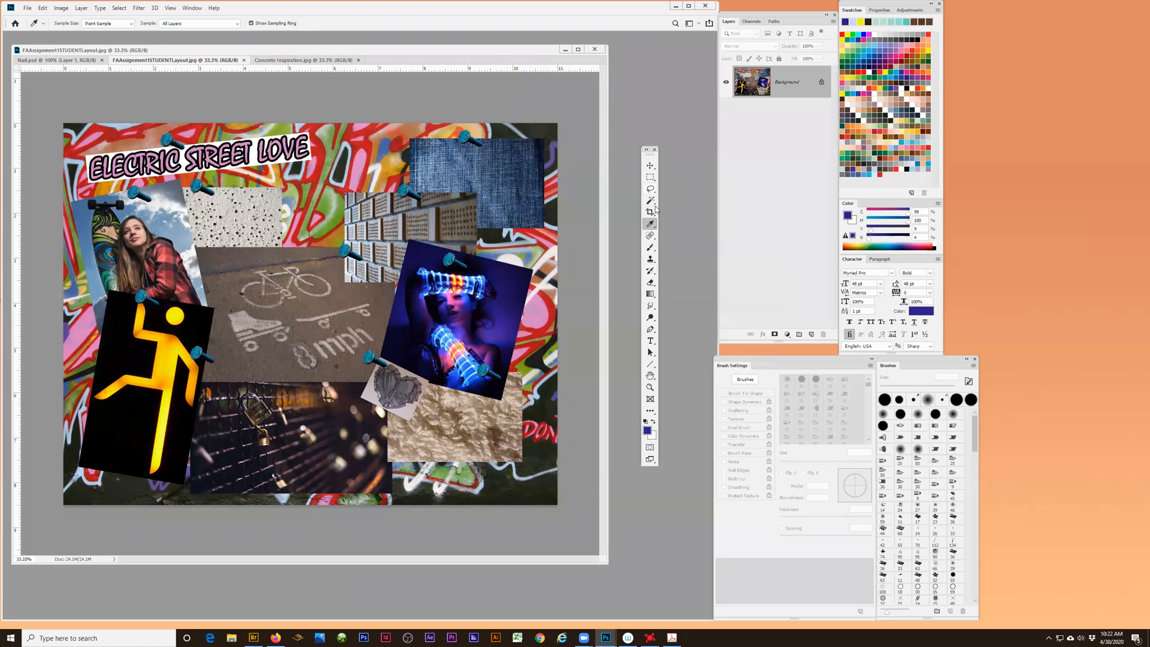
- Activate the Brush tool, pick the salmon-pink swatch as the foreground colour, and enlarge the brush to 100 px
click(650, 250)
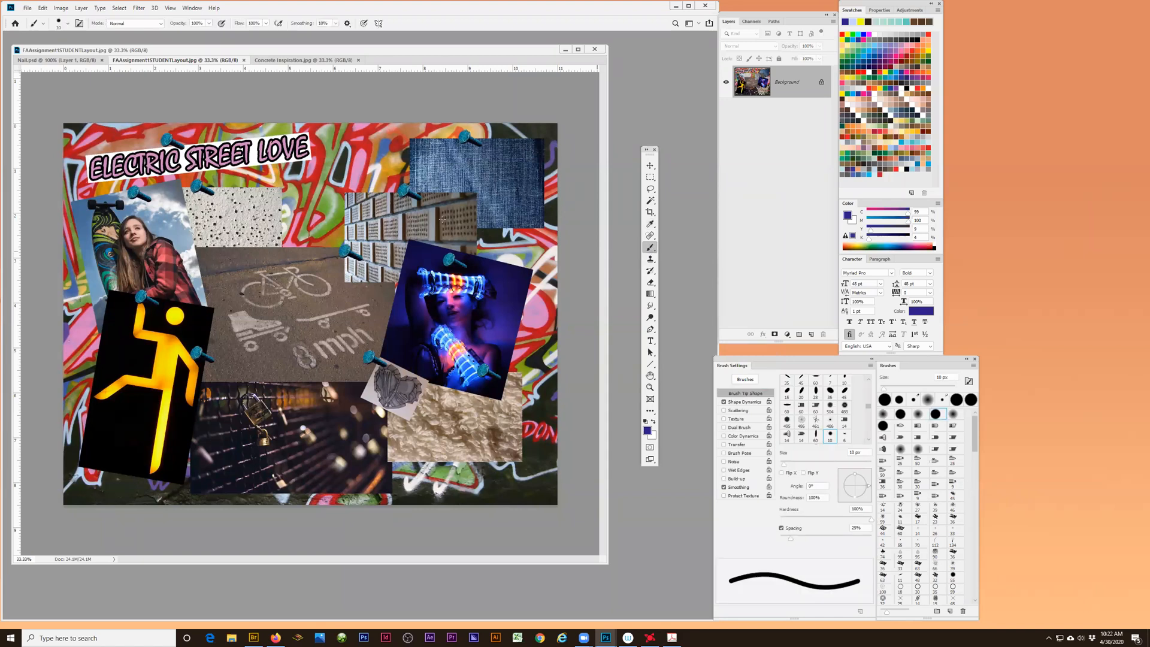
key(bracketright)
click(897, 96)
key(bracketright)
key(bracketright)
key(bracketright)
key(bracketright)
key(bracketright)
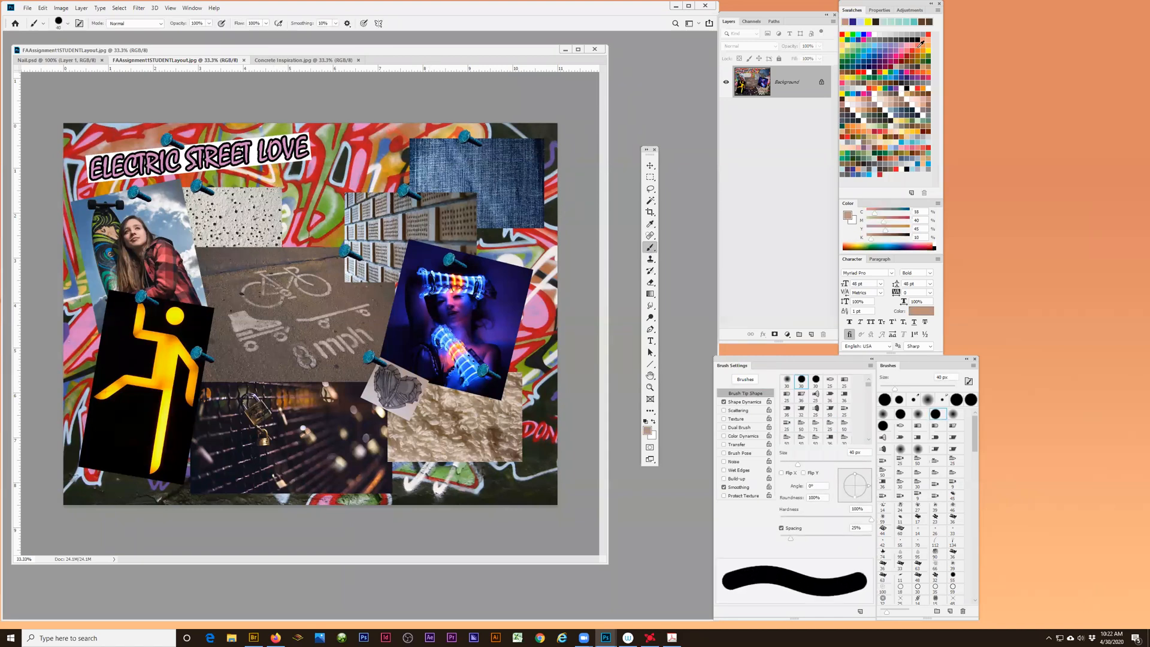
click(906, 52)
key(bracketright)
key(bracketright)
key(bracketright)
key(bracketright)
key(bracketright)
key(bracketright)
key(bracketright)
- Paint a long winding pink stroke across the middle of the layout image, and undo it
drag(333, 170, 253, 299)
mouse_move(212, 347)
mouse_down()
mouse_move(330, 412)
mouse_move(424, 440)
mouse_move(365, 322)
mouse_move(377, 176)
mouse_up()
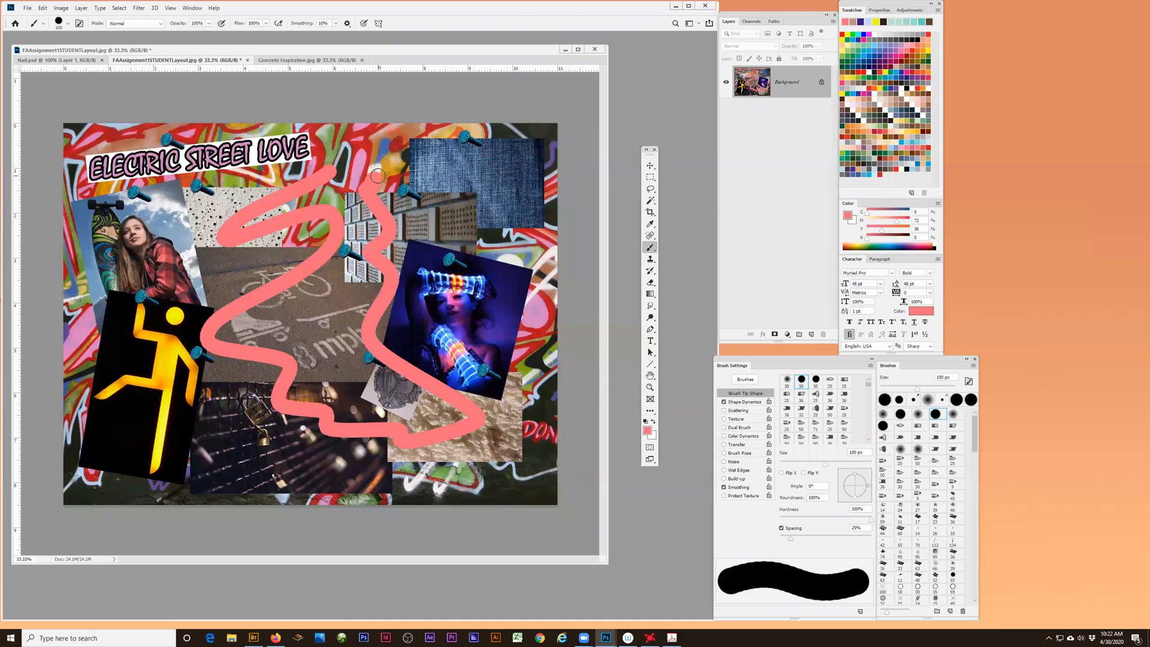
key(ctrl+z)
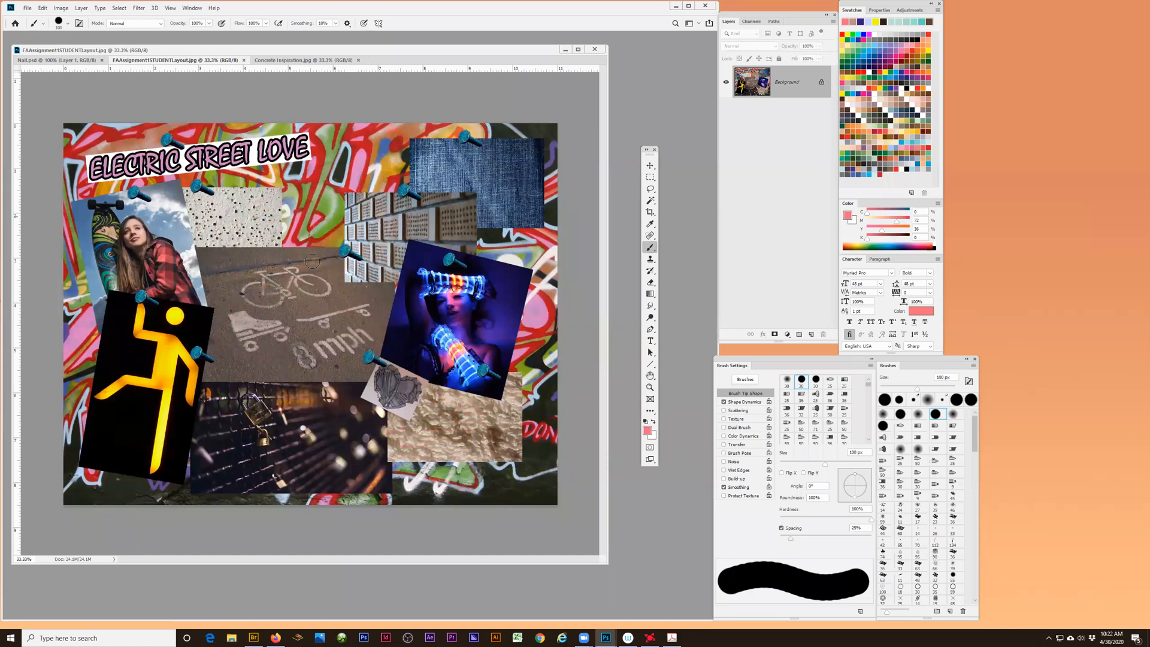
- Paint five short, steep pink strokes side by side across the layout's upper middle, and undo them one at a time
mouse_move(246, 218)
mouse_down()
mouse_move(253, 265)
mouse_move(315, 262)
mouse_up()
click(304, 205)
drag(349, 184, 359, 254)
drag(380, 168, 396, 228)
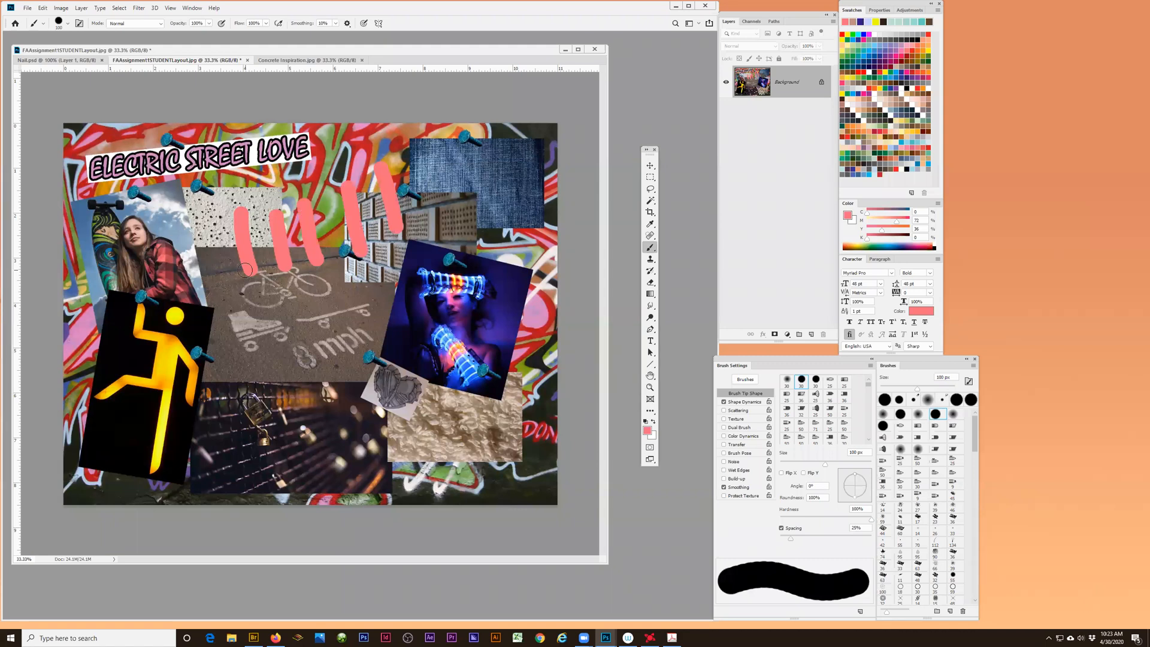
key(ctrl+z)
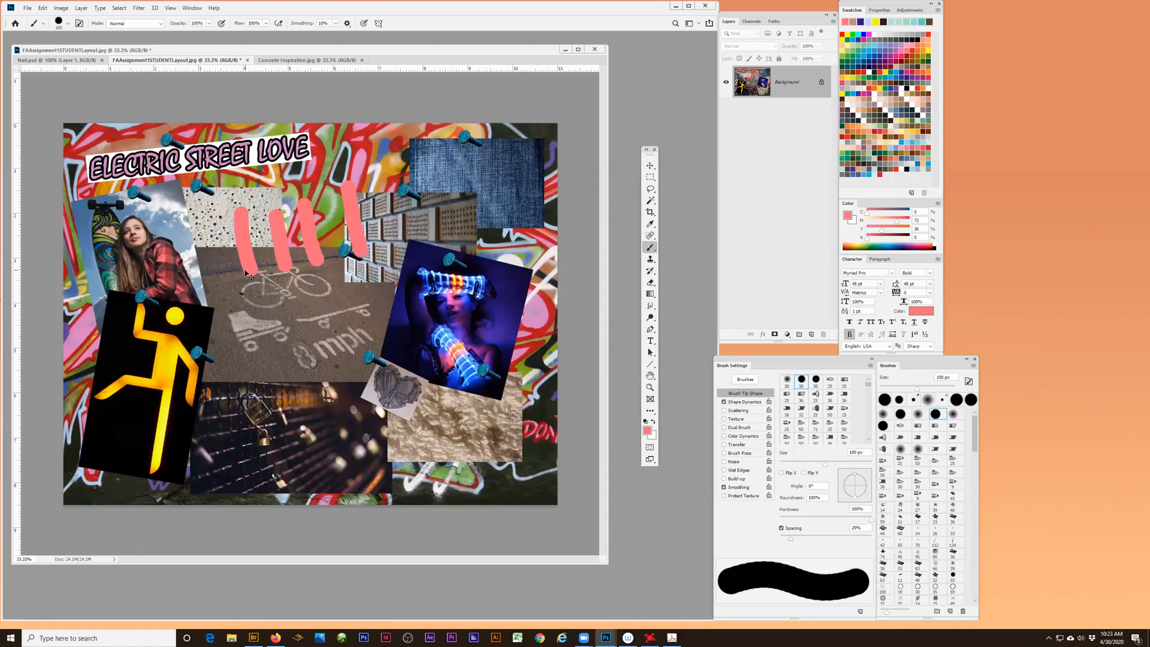
key(ctrl+z)
key(ctrl+z)
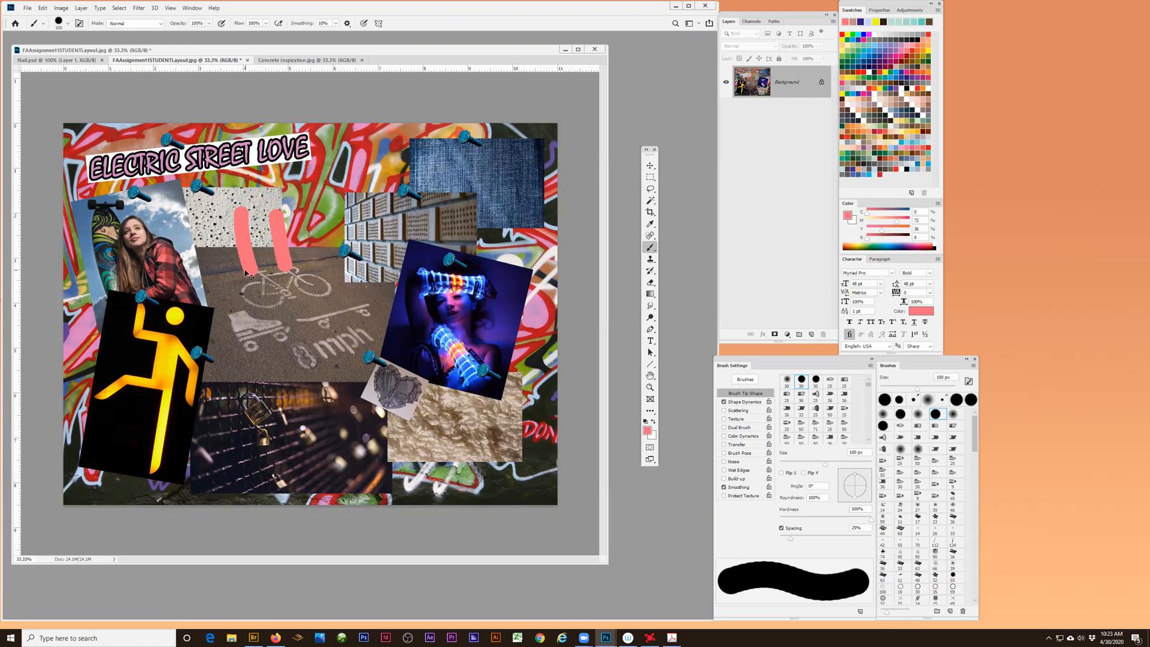
key(ctrl+z)
key(ctrl+z)
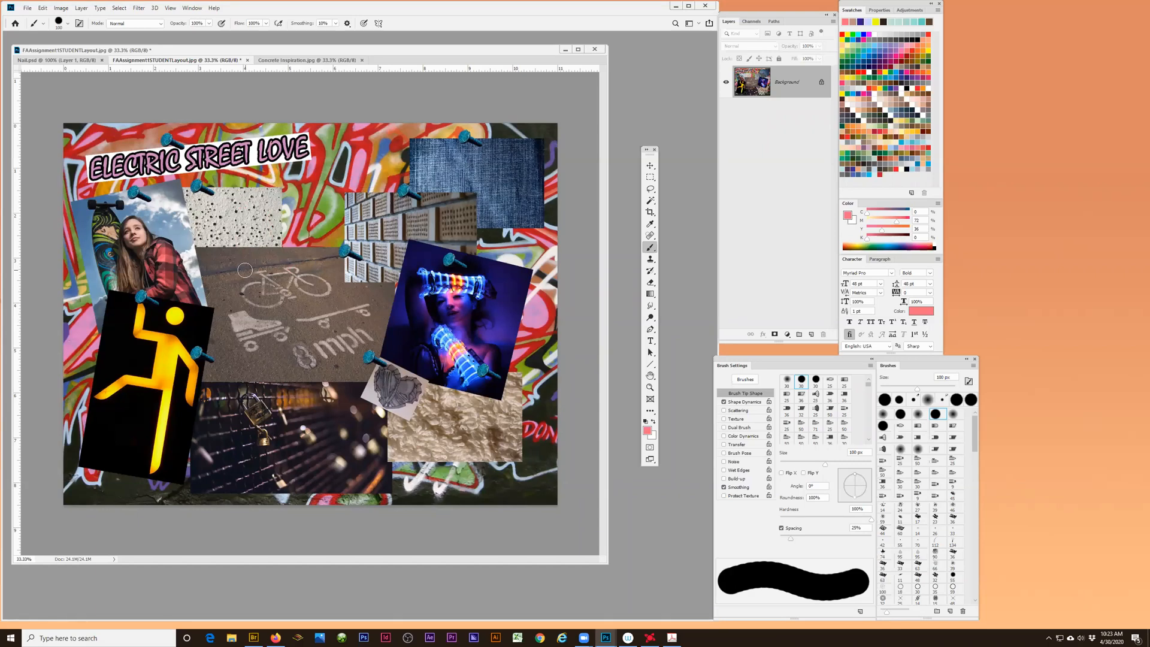
- Paint three short pink strokes from the concrete photo toward the bicycle, and undo all three
drag(240, 211, 248, 271)
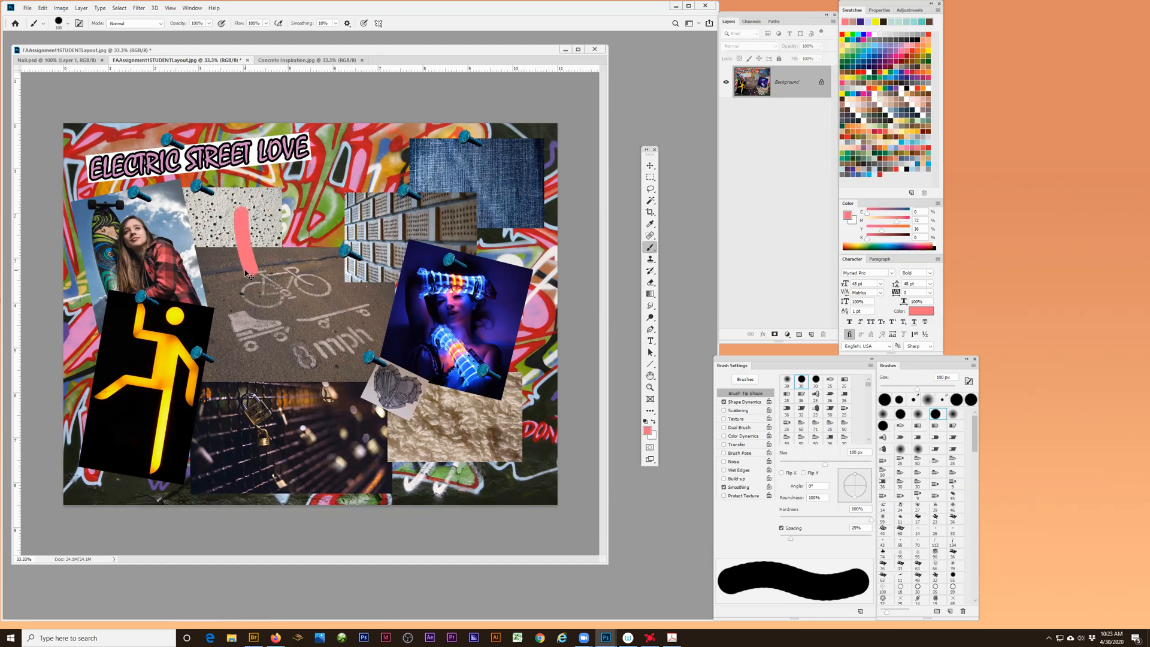
drag(277, 216, 285, 265)
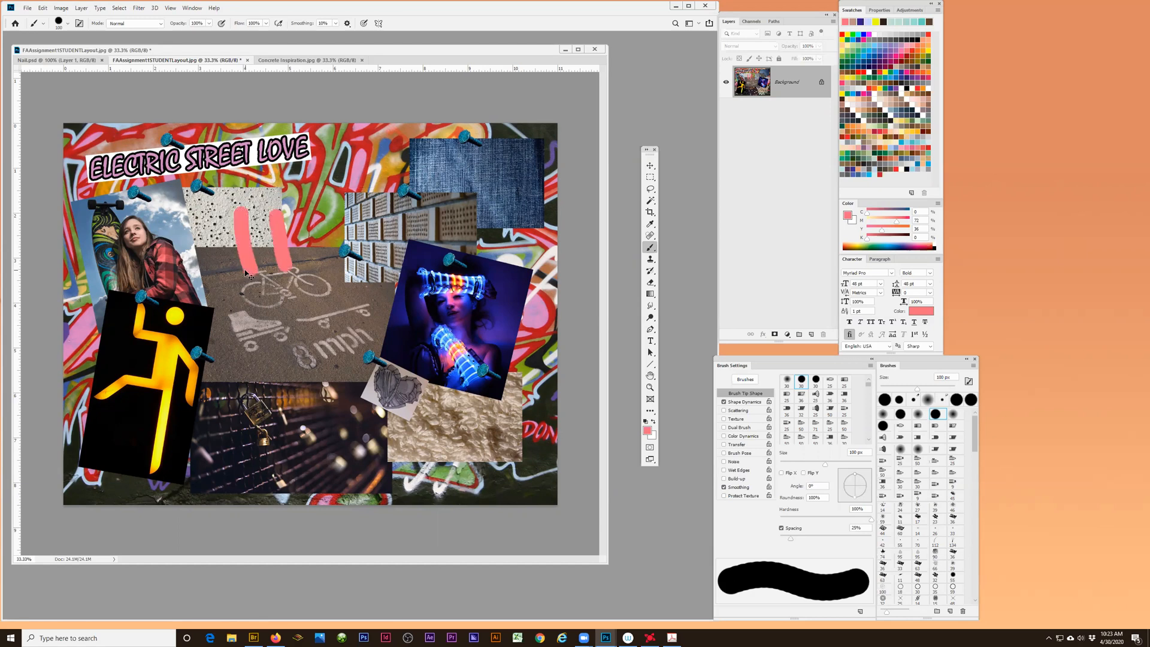
drag(303, 206, 318, 260)
key(ctrl+z)
key(ctrl+z)
key(ctrl+z)
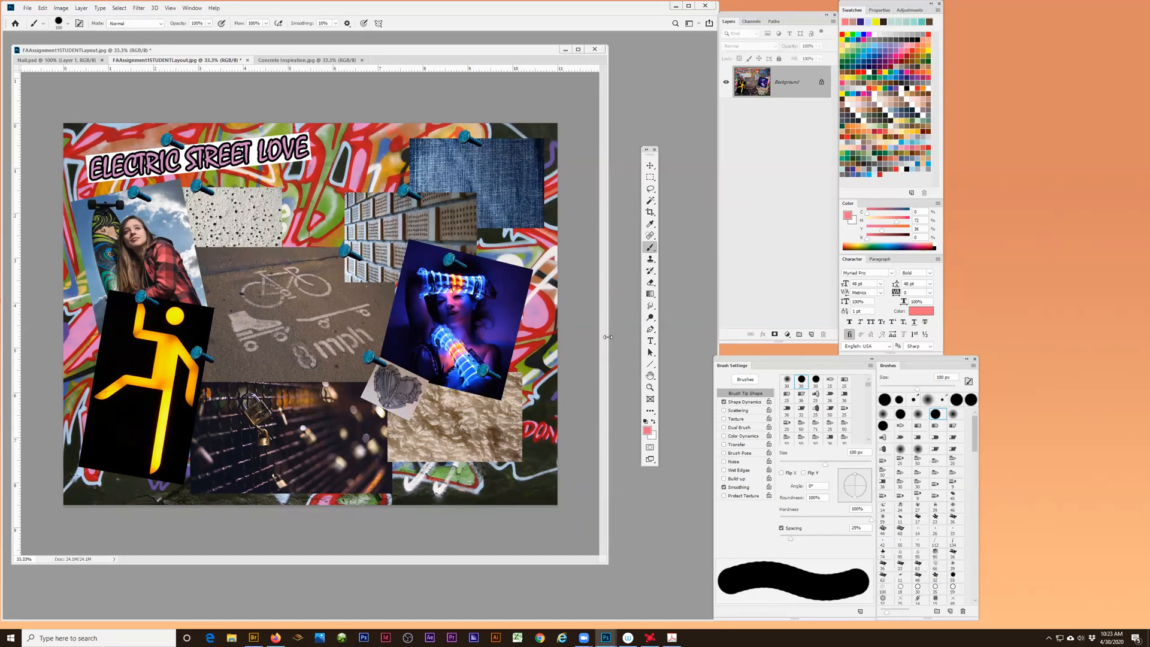
- On a new layer in the Concrete Inspiration document, make a rectangular marquee right of centre and fill it with the pink foreground colour
click(651, 167)
click(280, 61)
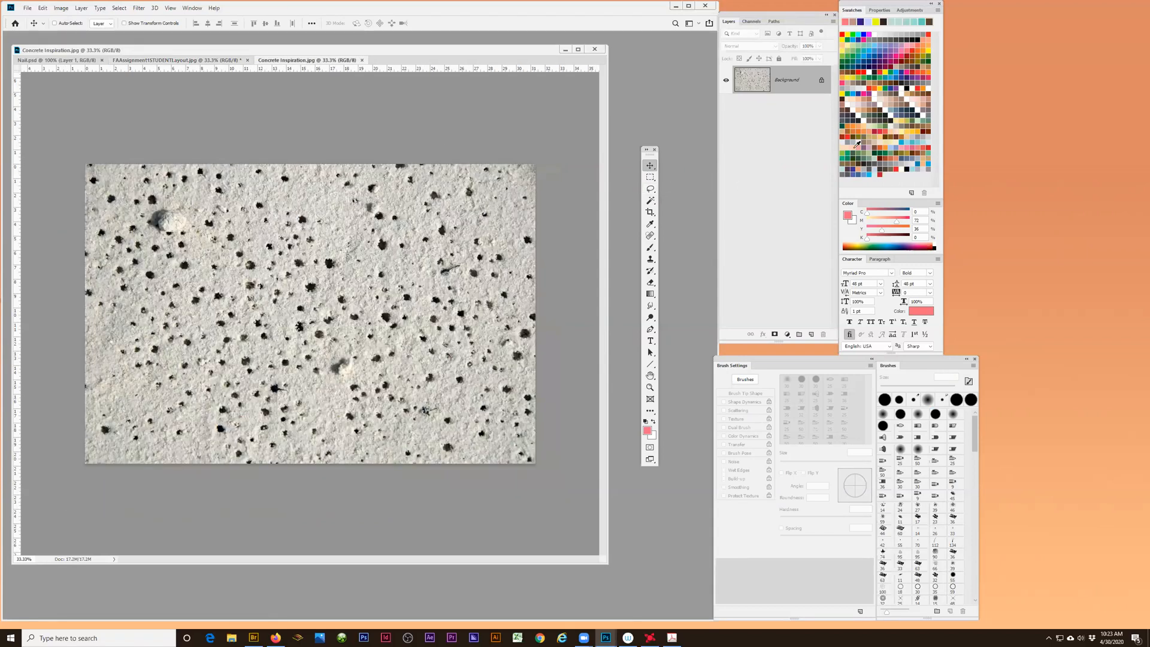
click(811, 334)
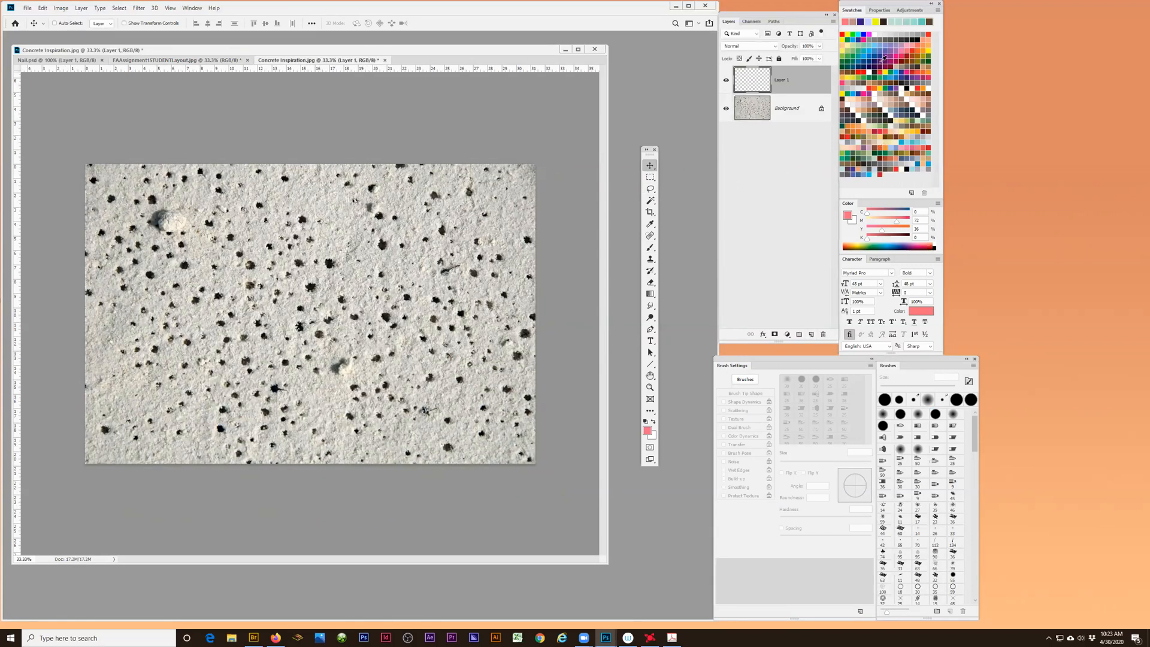
click(650, 179)
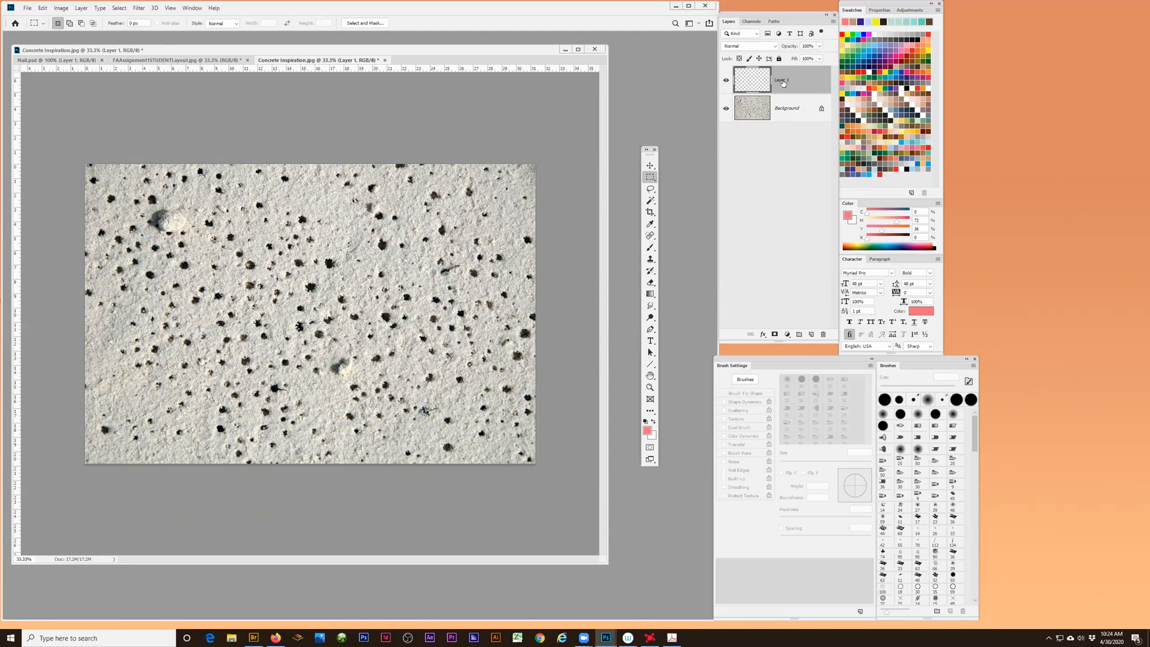
drag(262, 214, 483, 336)
key(alt+BackSpace)
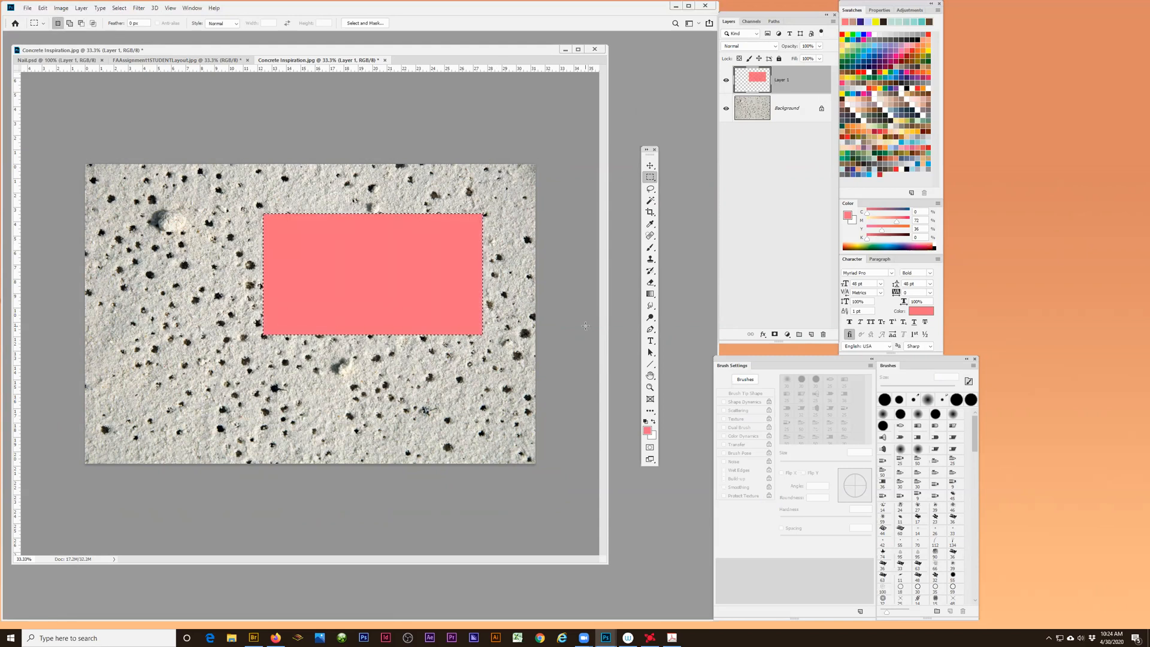
- Deselect the rectangle, and reposition it near the centre of the concrete image with the Move tool
key(ctrl+d)
click(650, 166)
drag(446, 252, 329, 315)
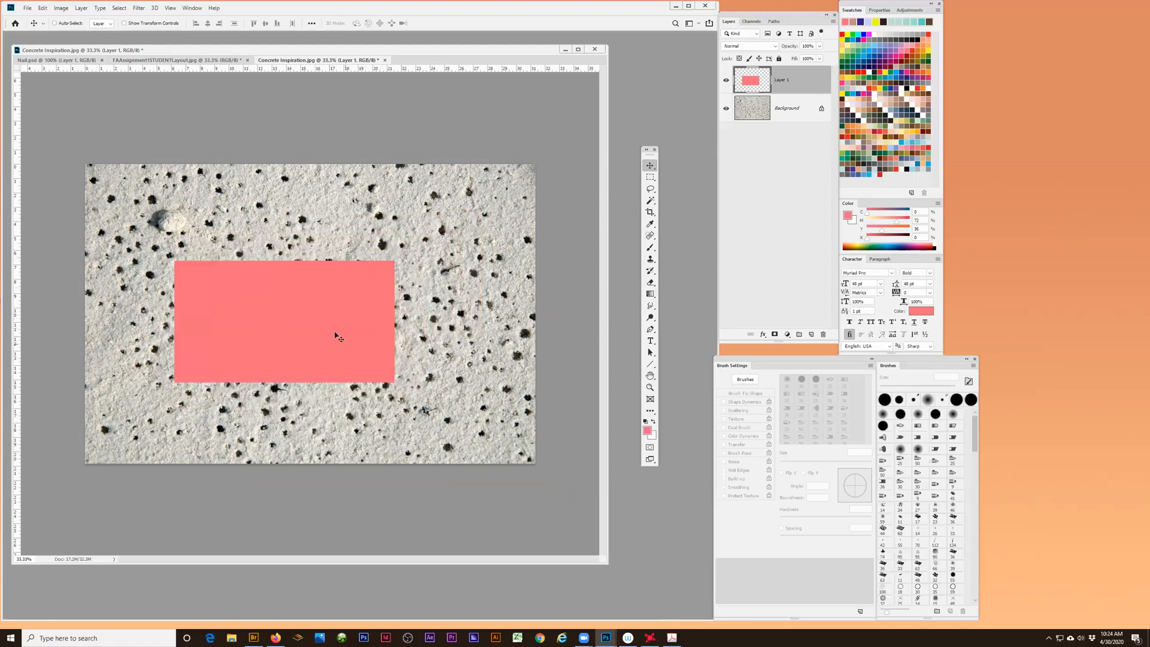
drag(303, 314, 329, 300)
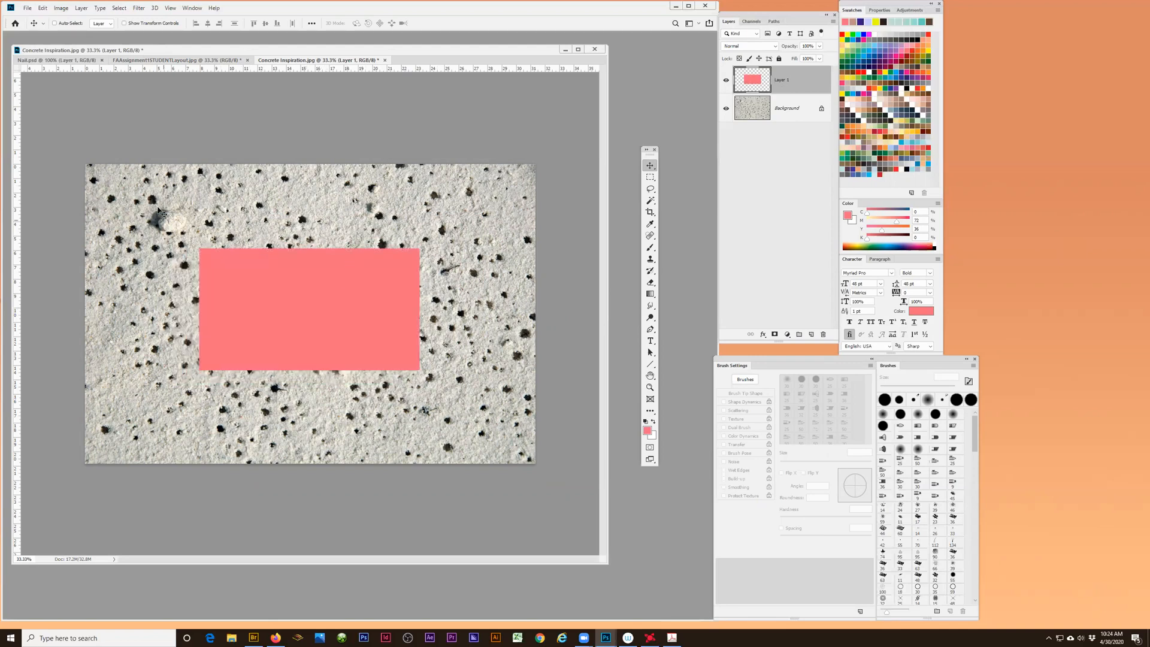
- Convert the Background into a regular layer named Layer 0, and move the concrete texture around beneath the pink rectangle
double_click(762, 109)
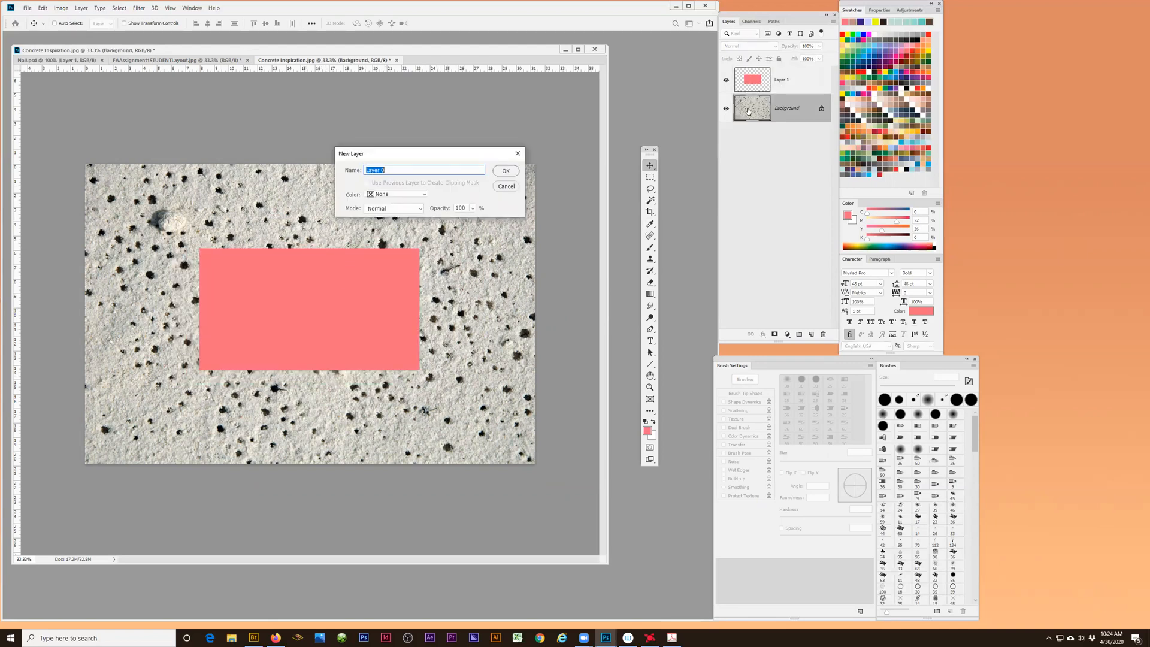
click(507, 172)
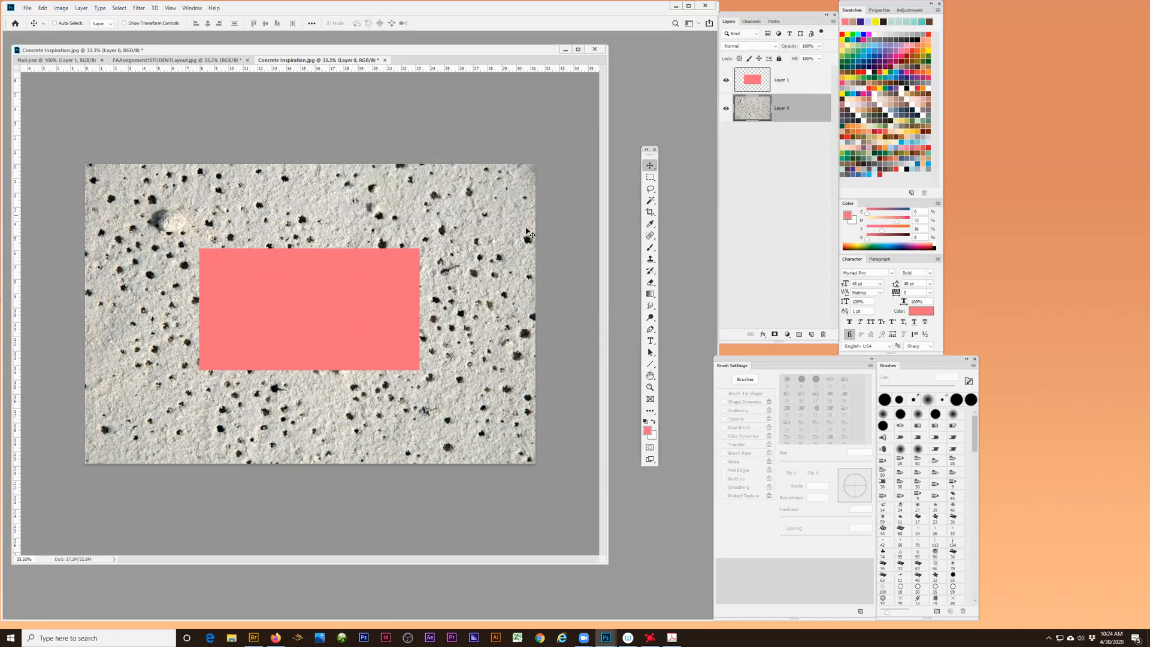
drag(480, 363, 392, 325)
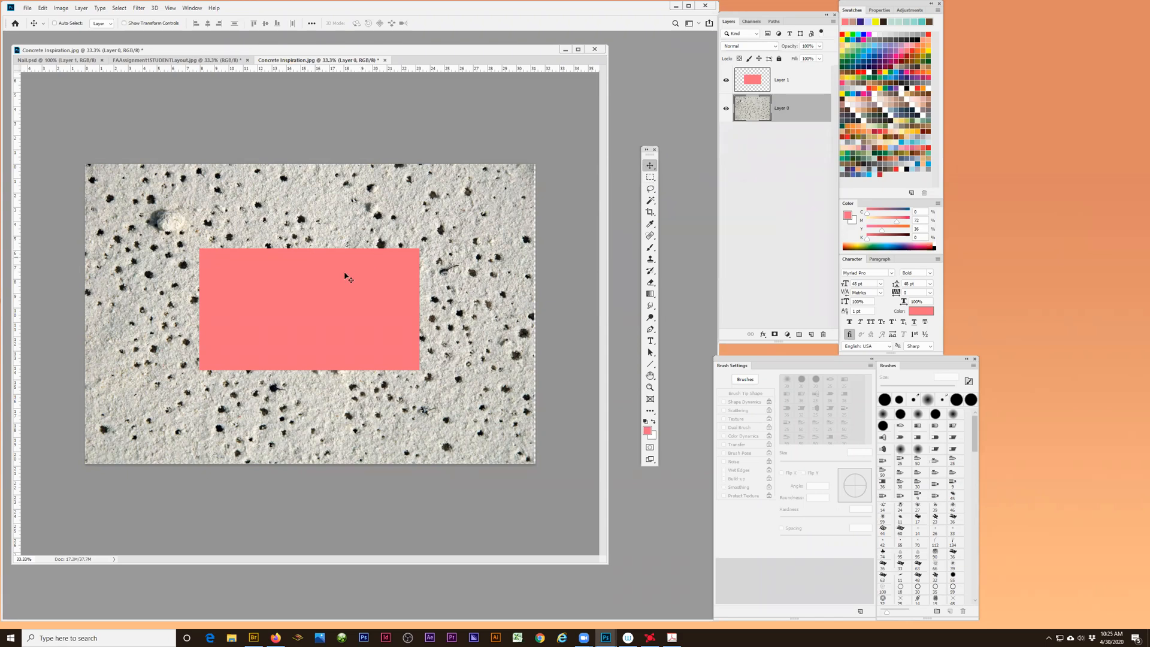
- Lasso a curved area in the concrete image's upper-right part, paint it pink with the Brush on Layer 1, and deselect it
click(650, 191)
mouse_move(505, 256)
mouse_down()
mouse_move(493, 214)
mouse_move(442, 179)
mouse_move(454, 291)
mouse_move(493, 279)
mouse_move(501, 248)
mouse_up()
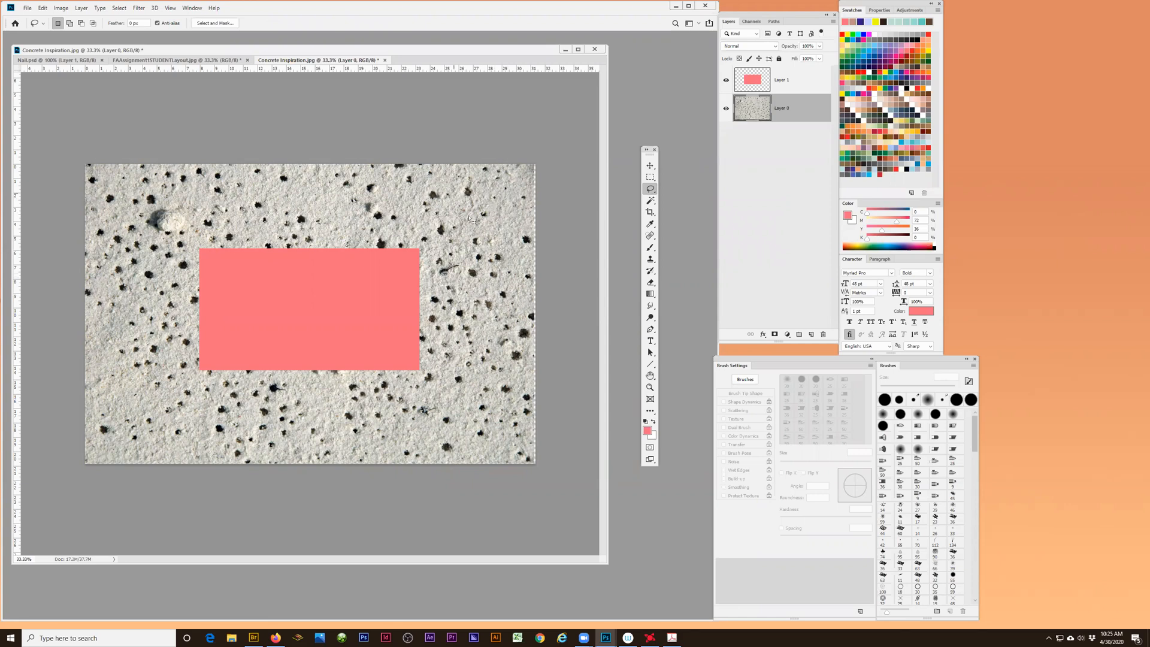
click(782, 82)
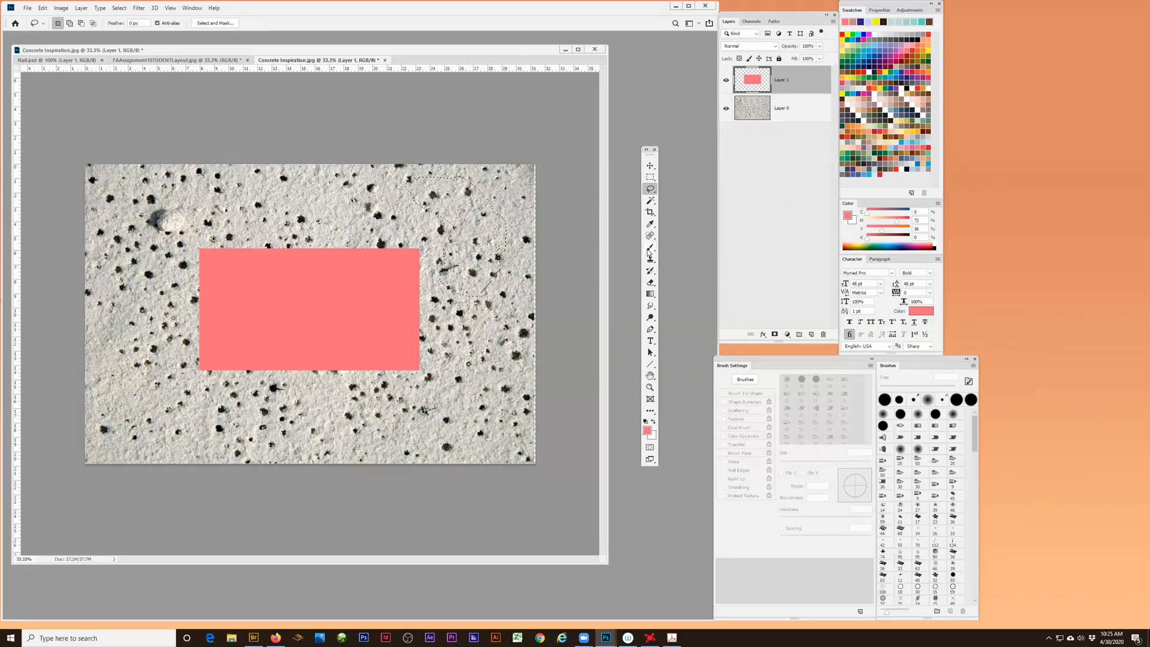
click(650, 248)
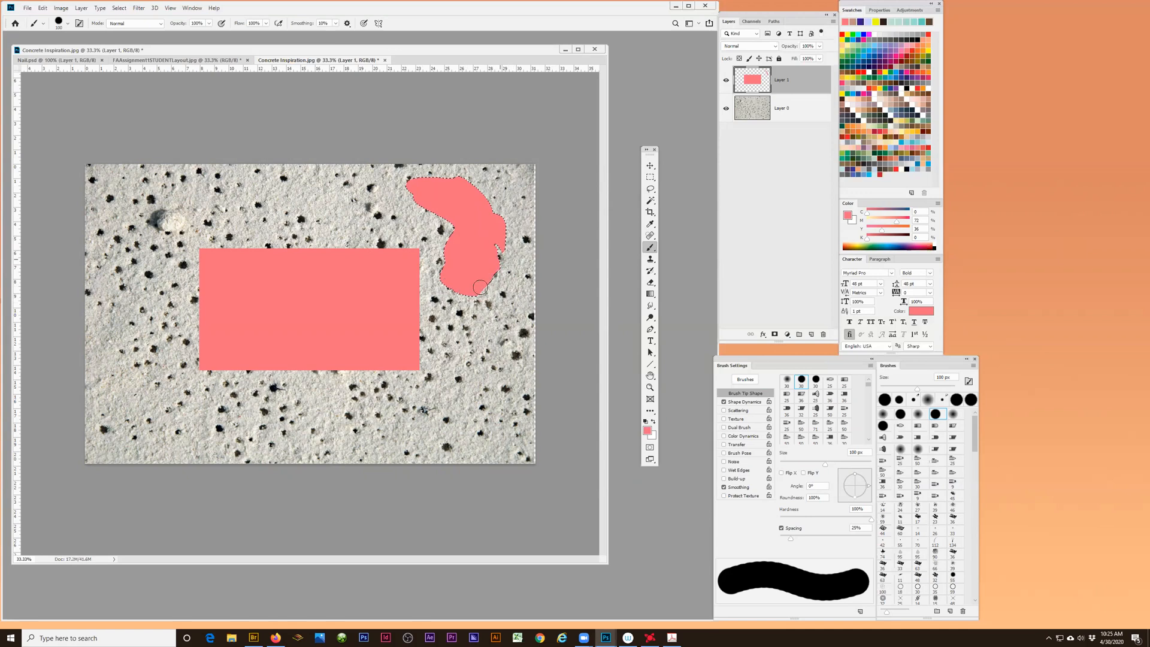
drag(488, 280, 504, 257)
key(ctrl+d)
- Paint loose wavy pink strokes around the rectangle and along the edges of the concrete image on Layer 1
drag(500, 227, 494, 217)
mouse_move(503, 258)
mouse_down()
mouse_move(506, 243)
mouse_move(463, 210)
mouse_move(139, 217)
mouse_move(167, 432)
mouse_move(439, 379)
mouse_move(483, 218)
mouse_move(278, 180)
mouse_move(133, 190)
mouse_move(96, 396)
mouse_move(265, 495)
mouse_move(454, 435)
mouse_up()
mouse_move(490, 388)
mouse_down()
mouse_move(425, 152)
mouse_move(290, 133)
mouse_move(71, 184)
mouse_move(62, 319)
mouse_up()
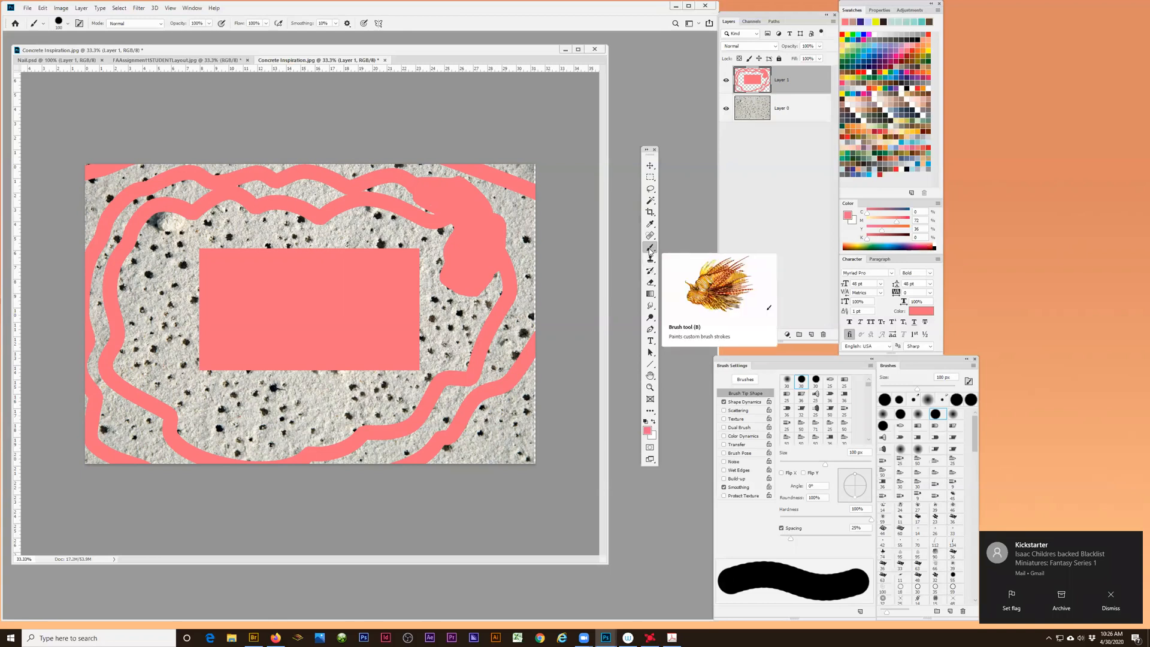
- With the Eraser enlarged to 125 px, erase parts of the pink strokes at the image's right side and the rectangle's upper-right corner
click(651, 284)
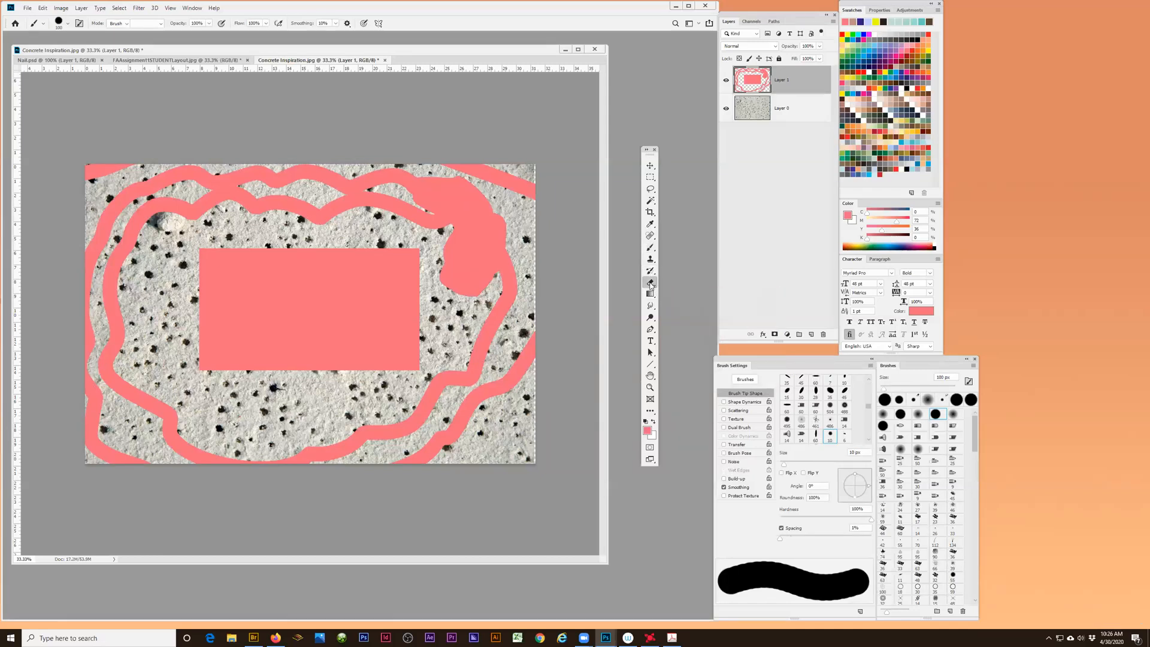
key(bracketright)
key(bracketright)
key(bracketright)
key(bracketright)
key(bracketright)
key(bracketright)
key(bracketright)
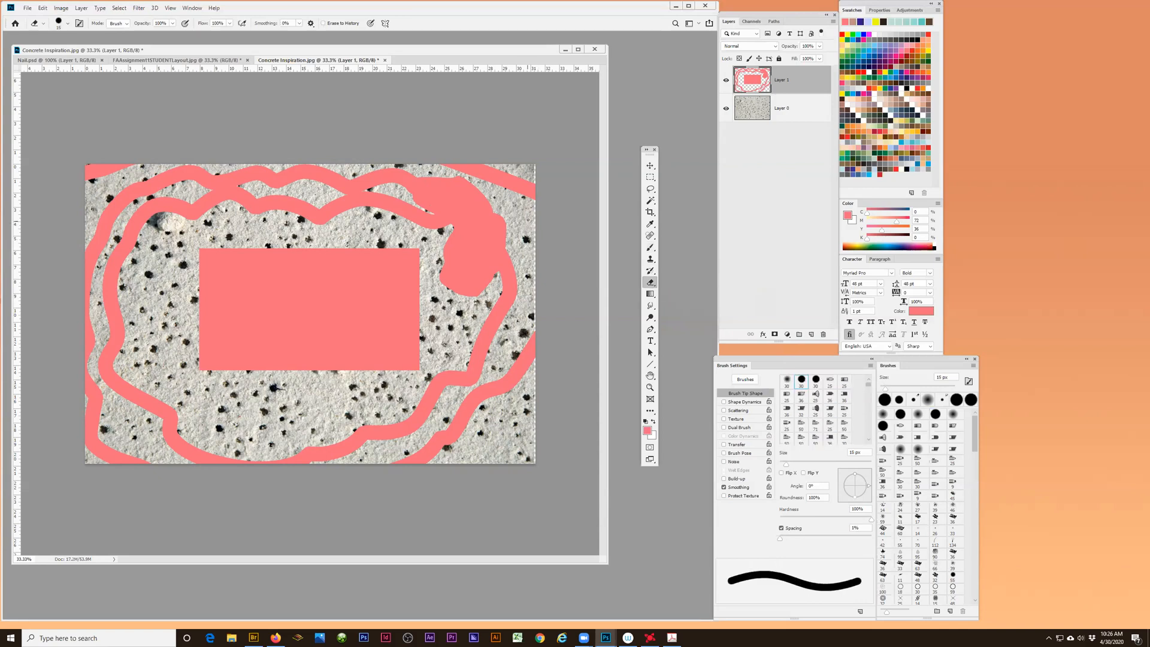
key(bracketright)
key(bracketright)
key(bracketright)
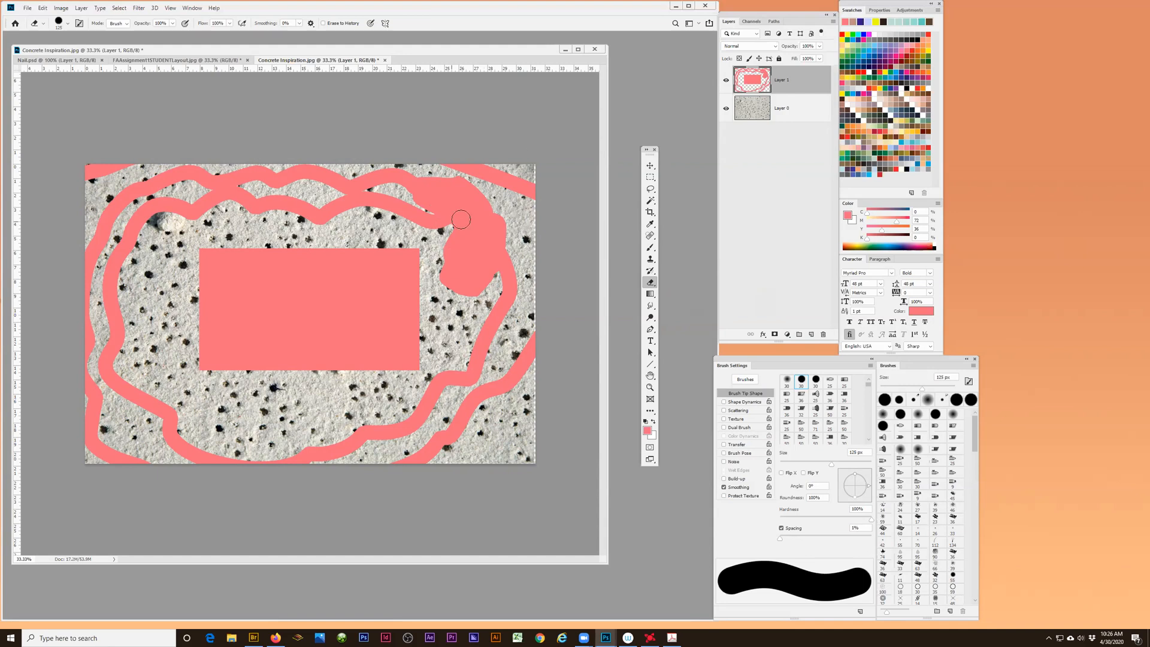
mouse_move(498, 204)
mouse_down()
mouse_move(488, 224)
mouse_move(503, 218)
mouse_move(510, 233)
mouse_move(491, 282)
mouse_move(510, 287)
mouse_move(490, 319)
mouse_move(508, 318)
mouse_move(473, 347)
mouse_up()
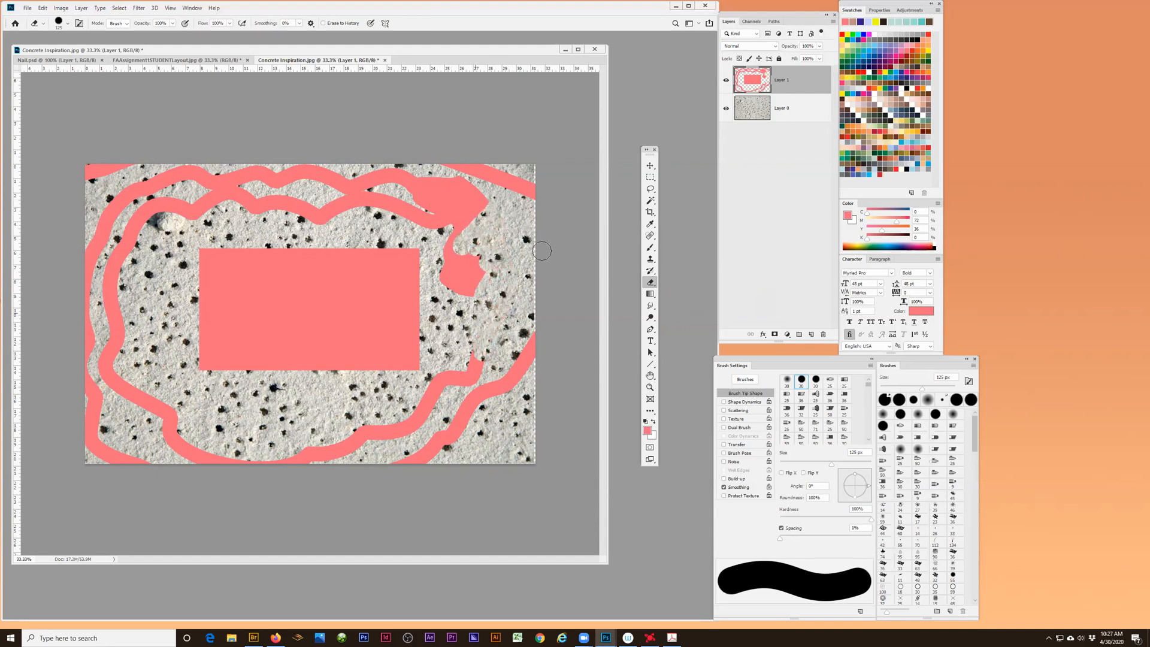
mouse_move(430, 242)
mouse_down()
mouse_move(413, 283)
mouse_move(392, 248)
mouse_move(386, 270)
mouse_move(421, 317)
mouse_up()
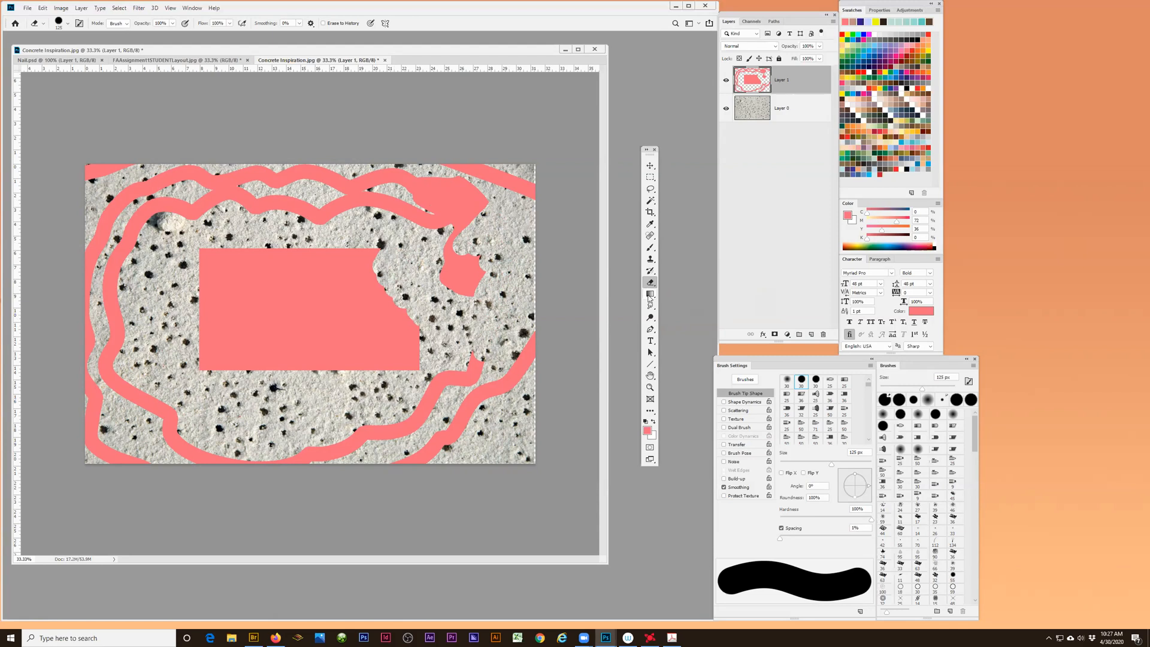
- Go through the Gradient tool, the Smudge tool group and the Dodge tool group, and choose the Burn tool
click(650, 293)
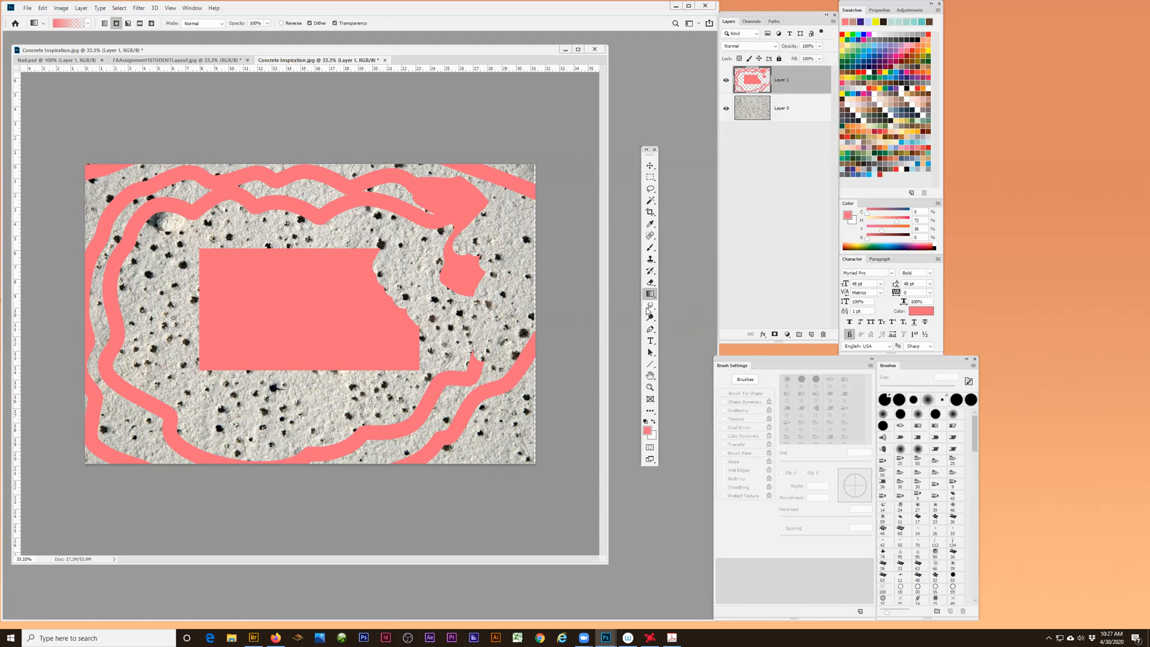
click(651, 307)
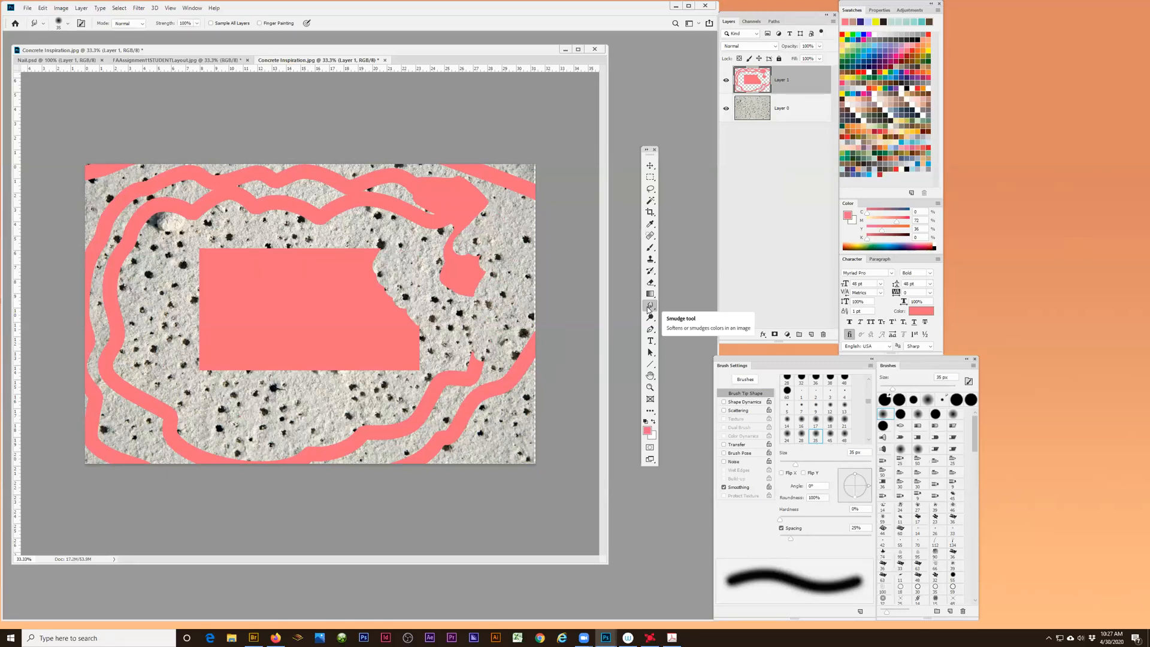
click(650, 306)
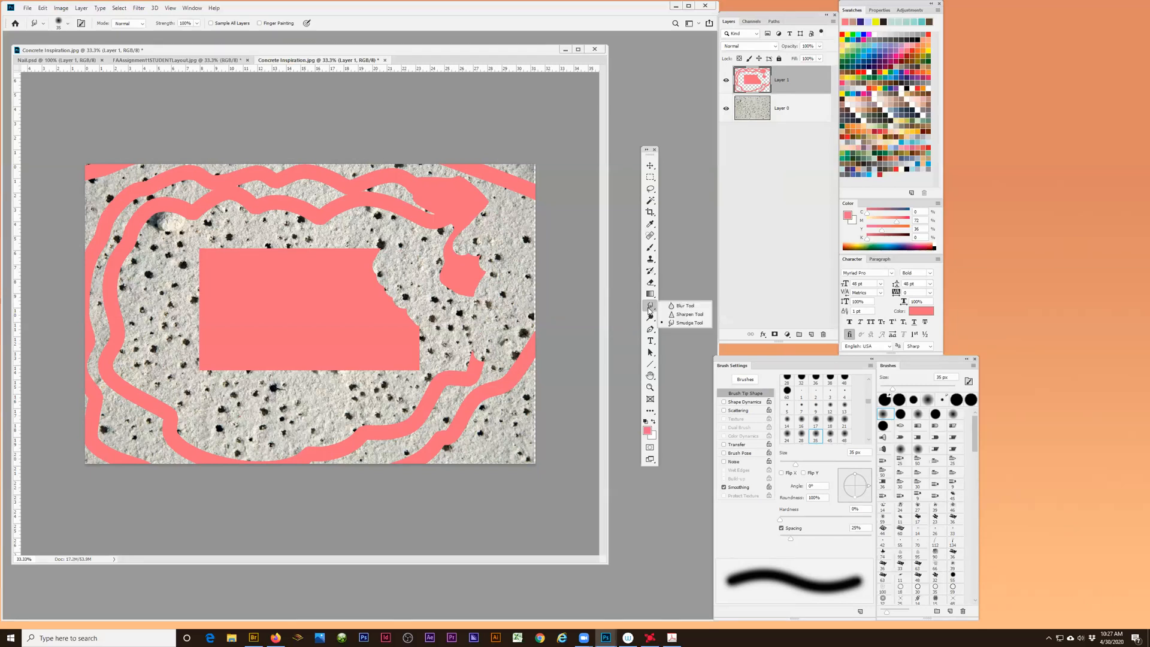
click(650, 318)
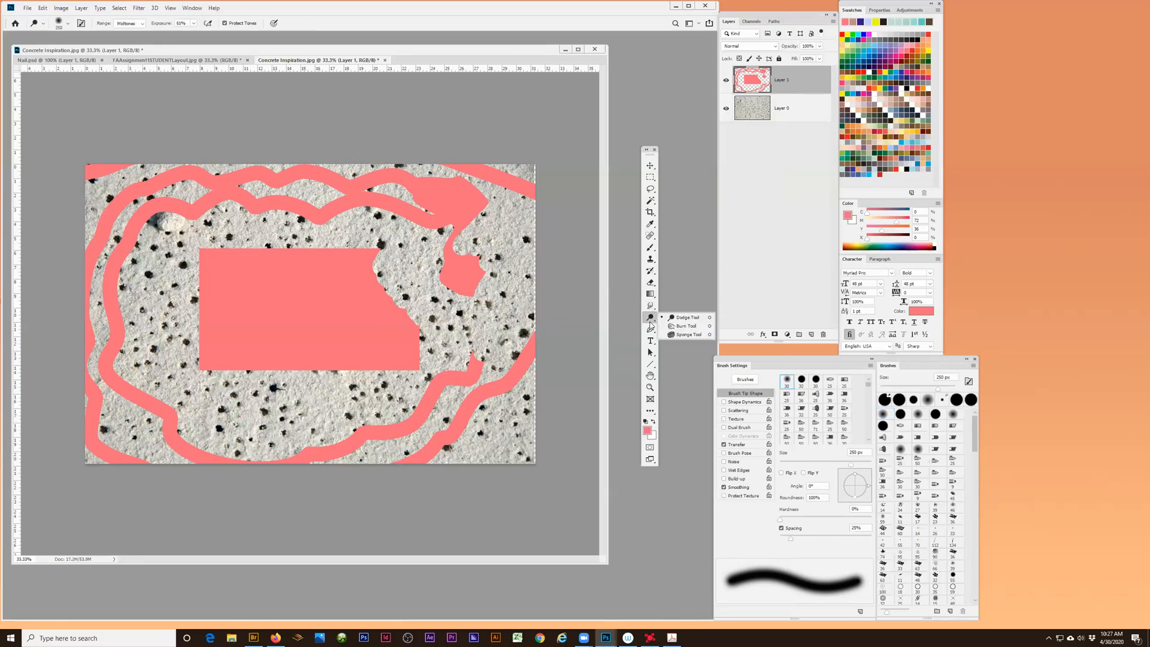
click(680, 326)
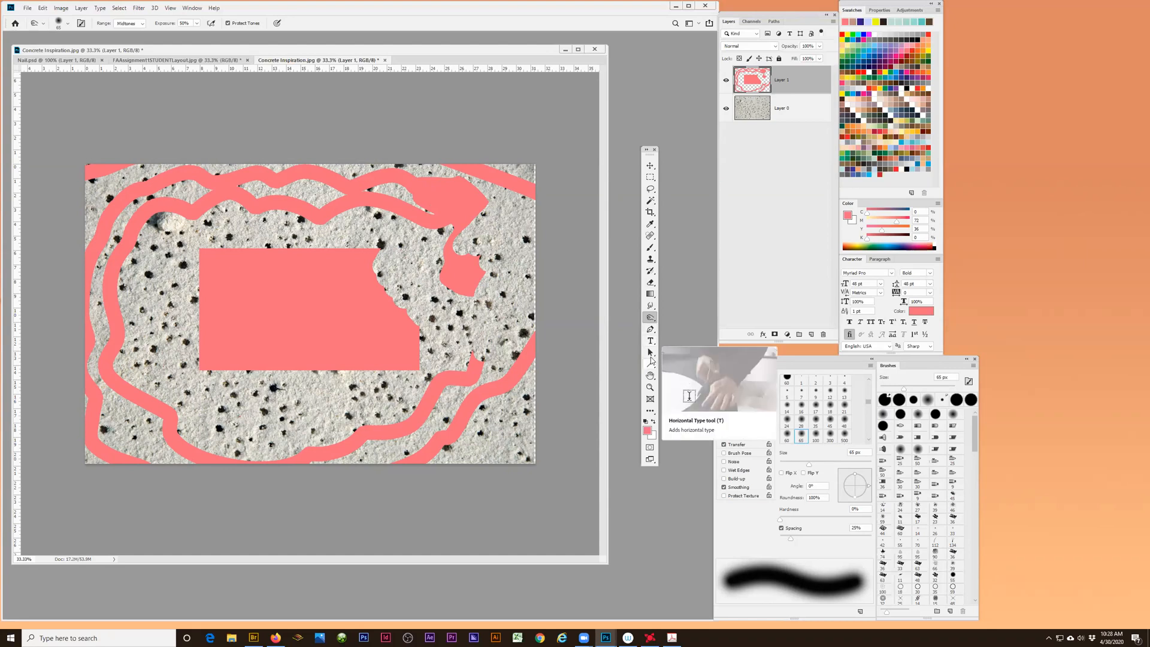
- Choose the Direct Selection tool from the path selection group and display the shape tools grouped with the Line tool
click(652, 354)
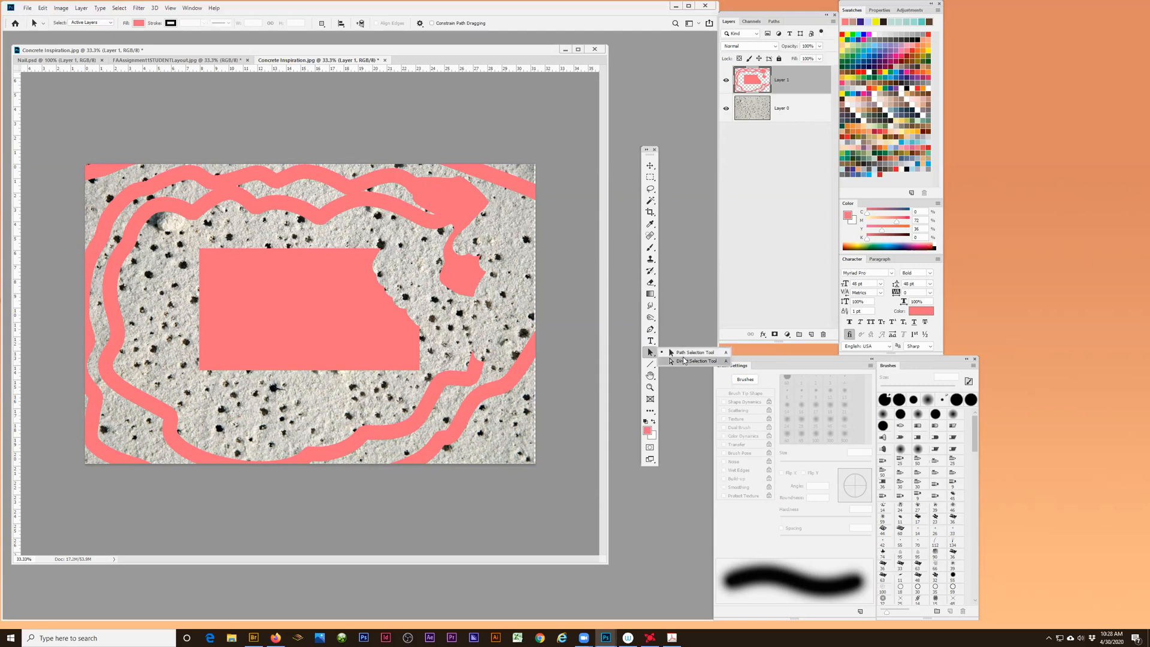
click(684, 361)
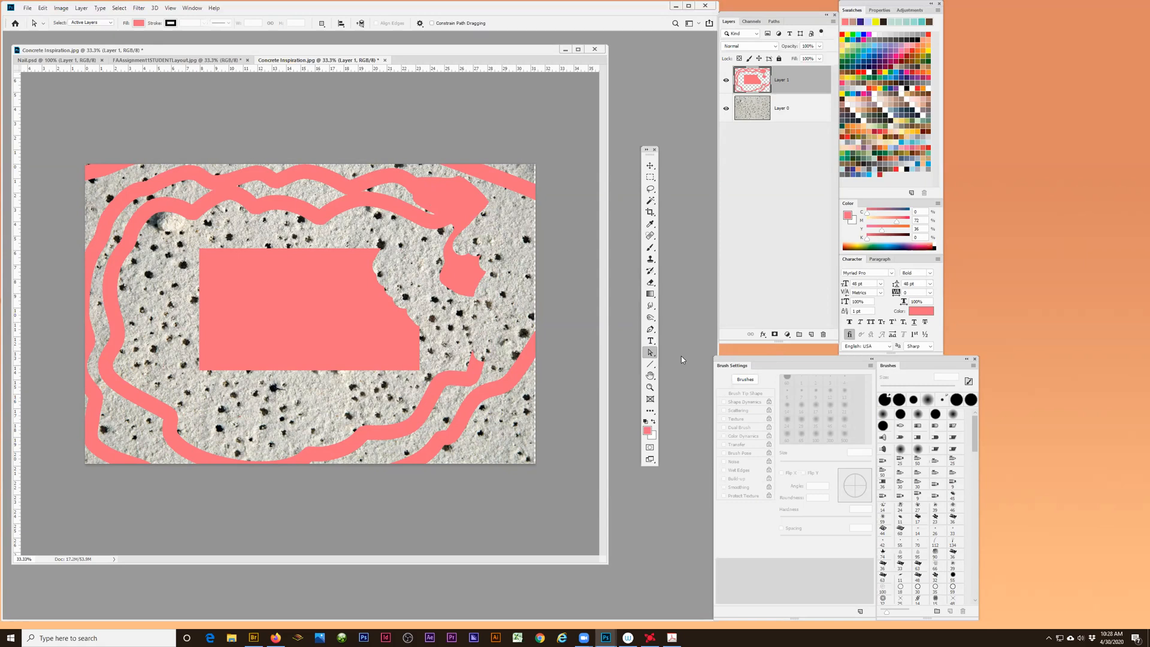
click(651, 364)
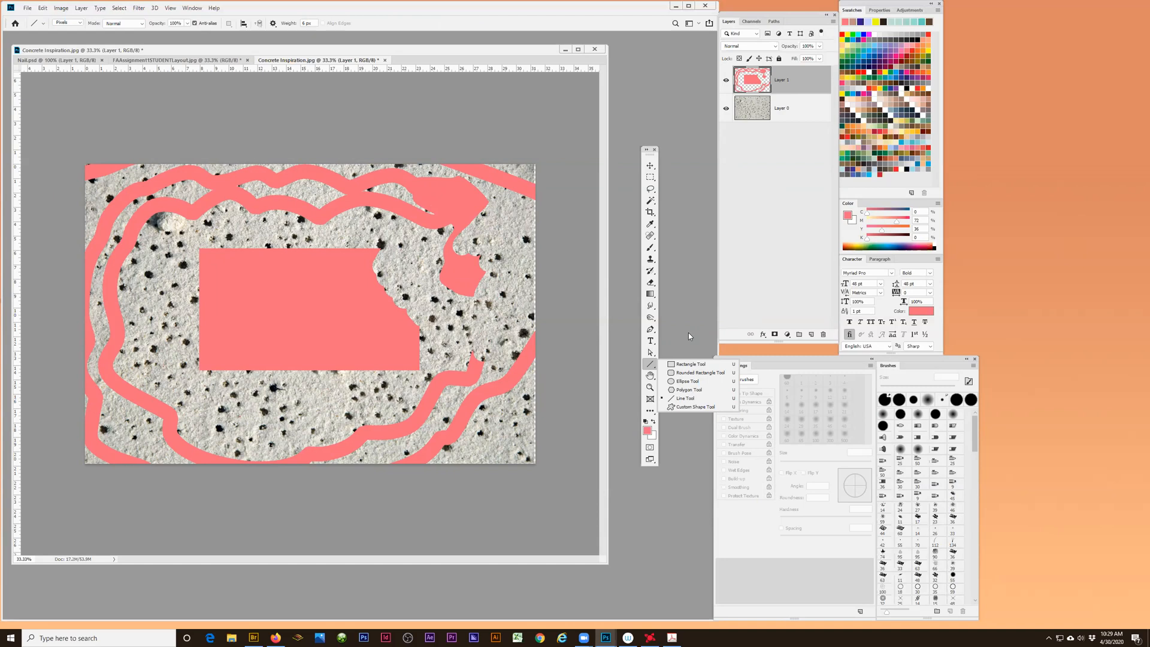
- Enlarge the Concrete Inspiration document window slightly and zoom in on the pink rectangle to 100%
click(650, 375)
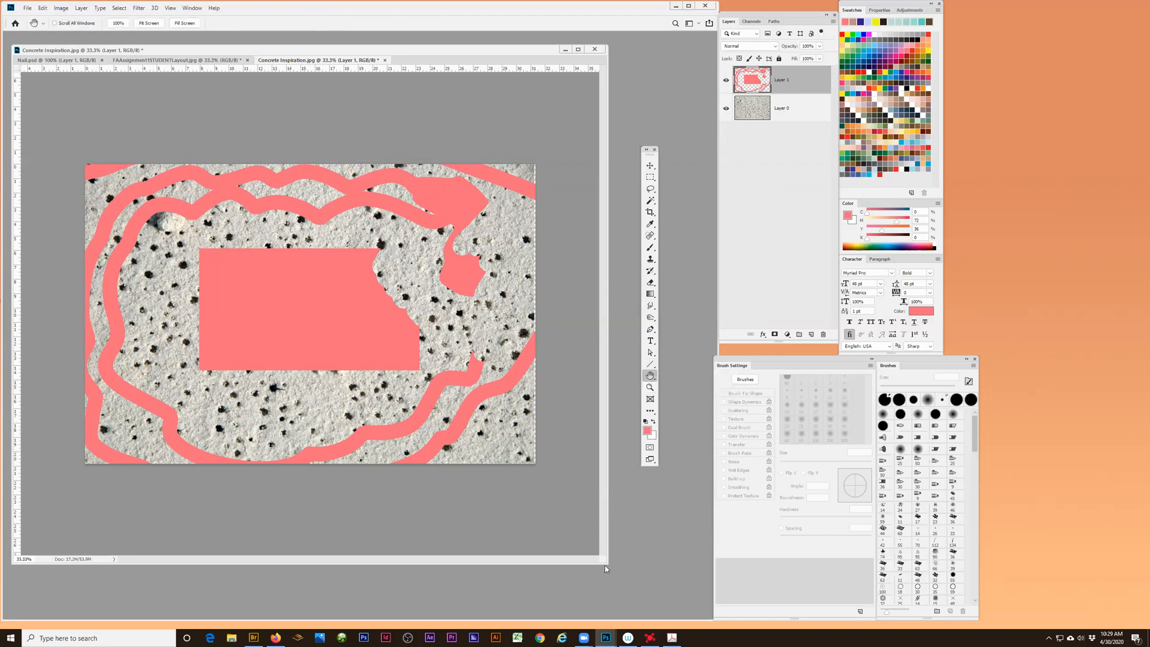
drag(605, 570, 627, 575)
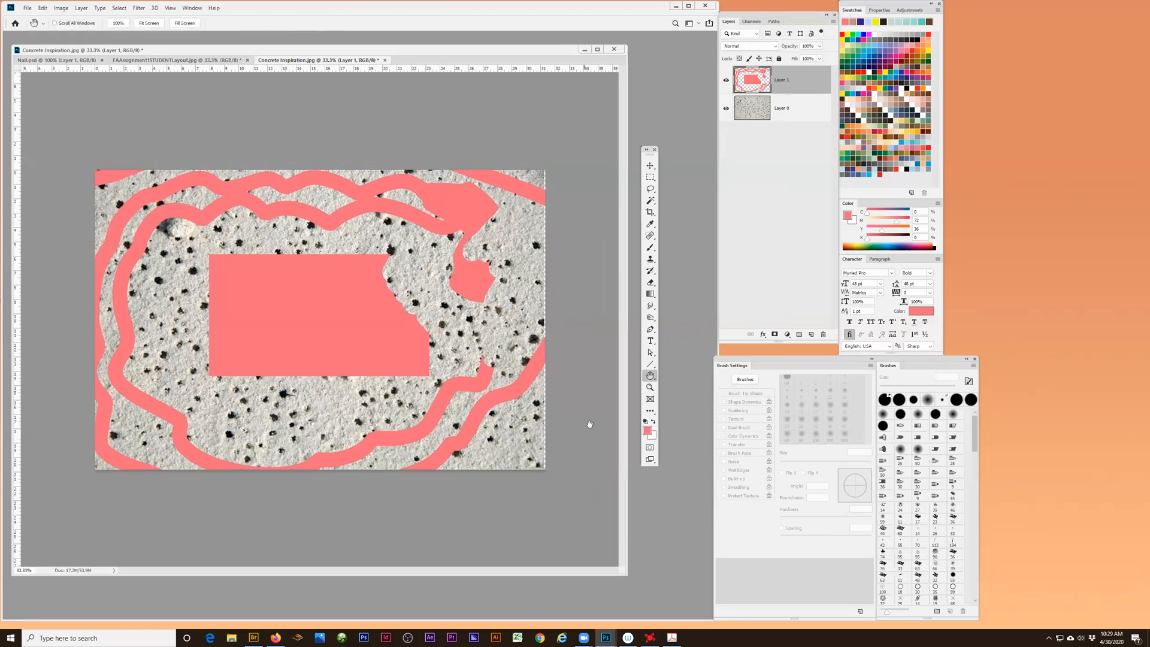
key(z)
click(324, 334)
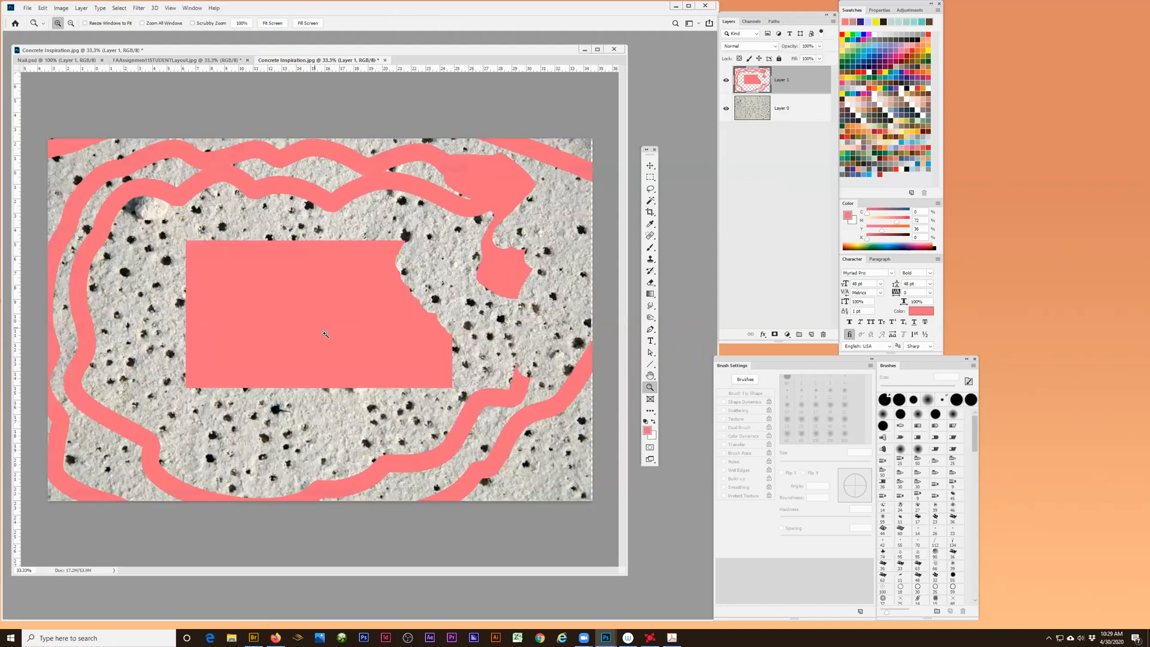
click(334, 335)
click(340, 337)
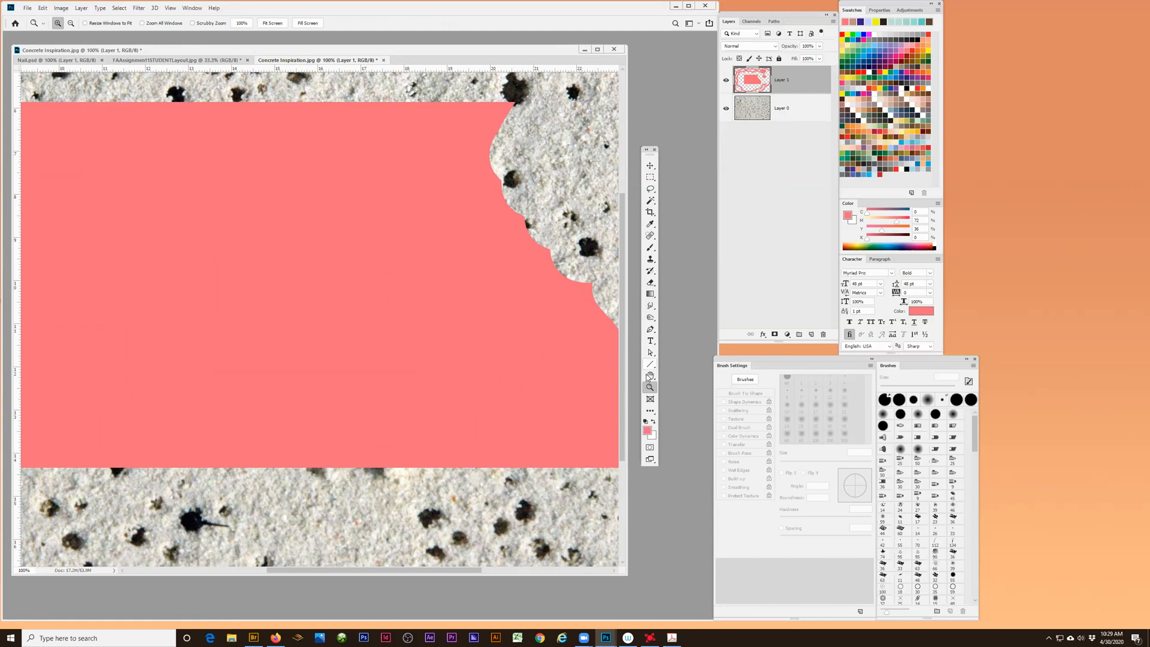
- Pan around the magnified concrete image with the Hand tool and scrolling, and check which tools are grouped with the Hand tool
click(651, 375)
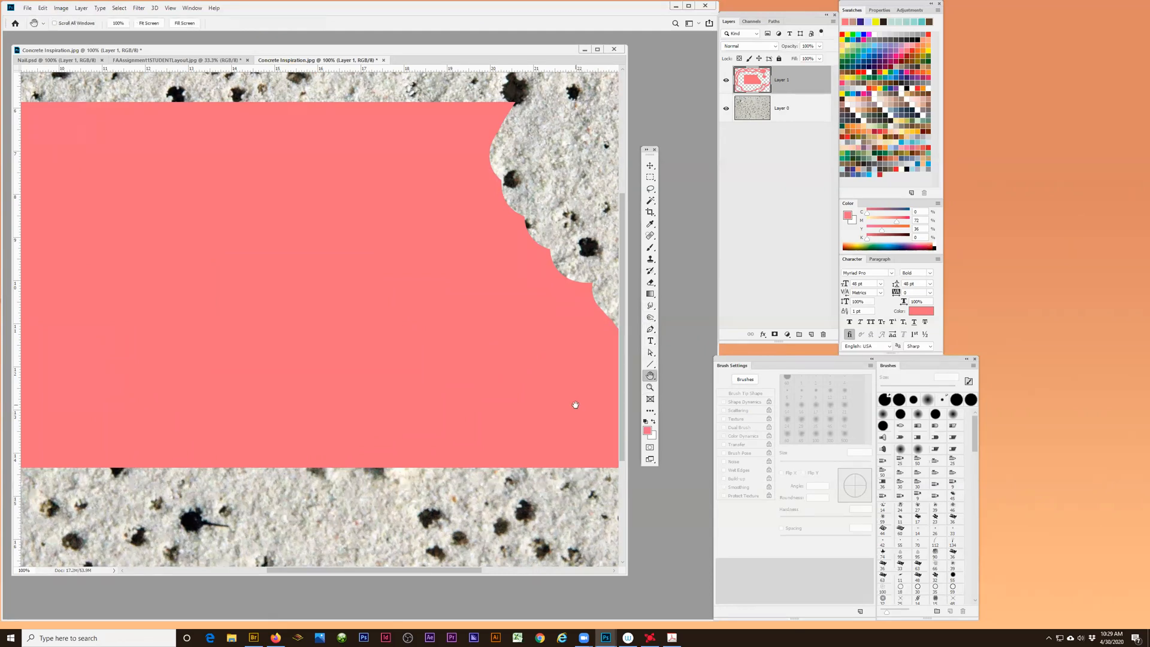
mouse_move(564, 404)
mouse_down()
mouse_move(455, 419)
mouse_move(390, 405)
mouse_move(447, 272)
mouse_up()
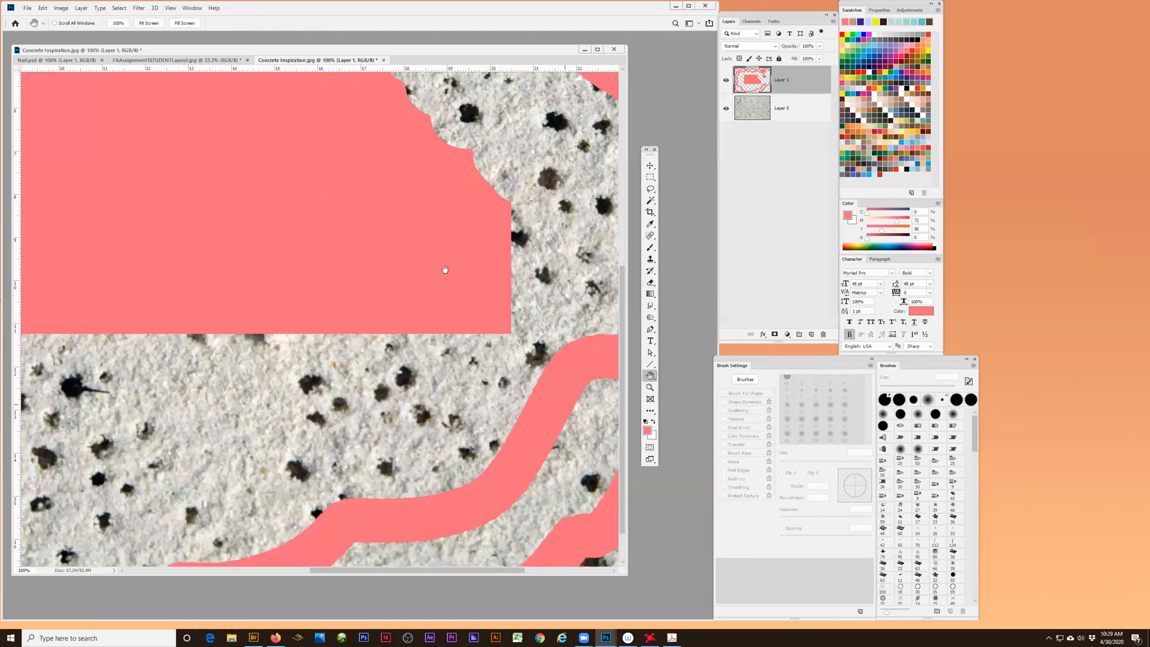
drag(437, 333, 430, 434)
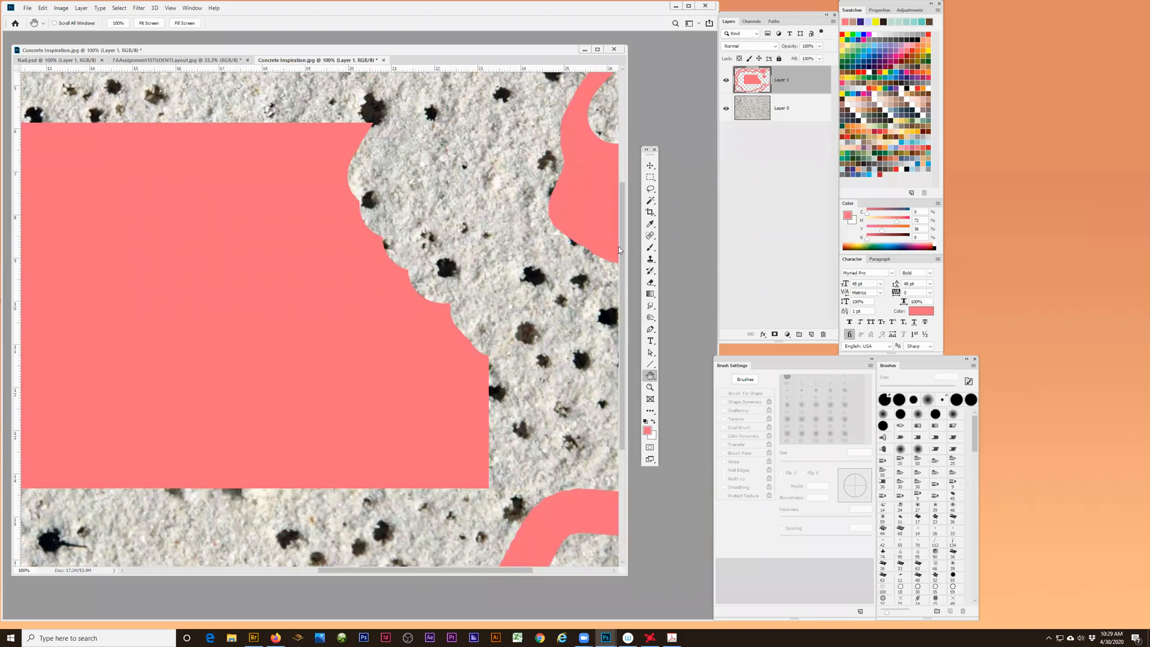
drag(622, 272, 628, 378)
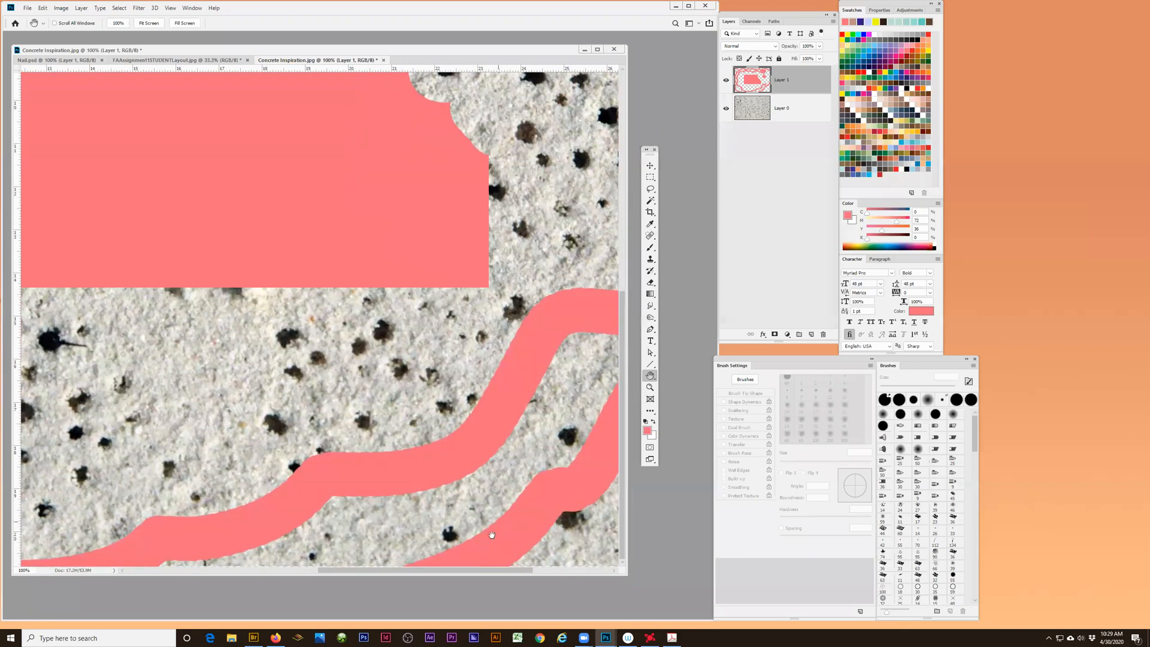
drag(470, 572, 375, 571)
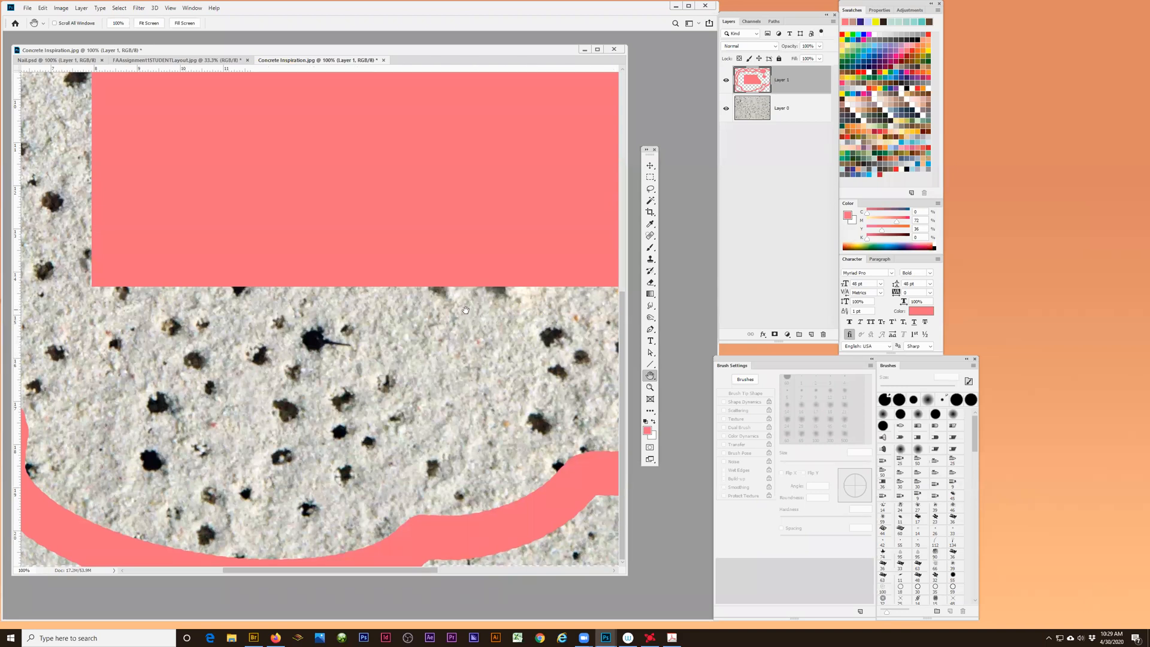
scroll(465, 310, up, 5)
scroll(480, 336, down, 2)
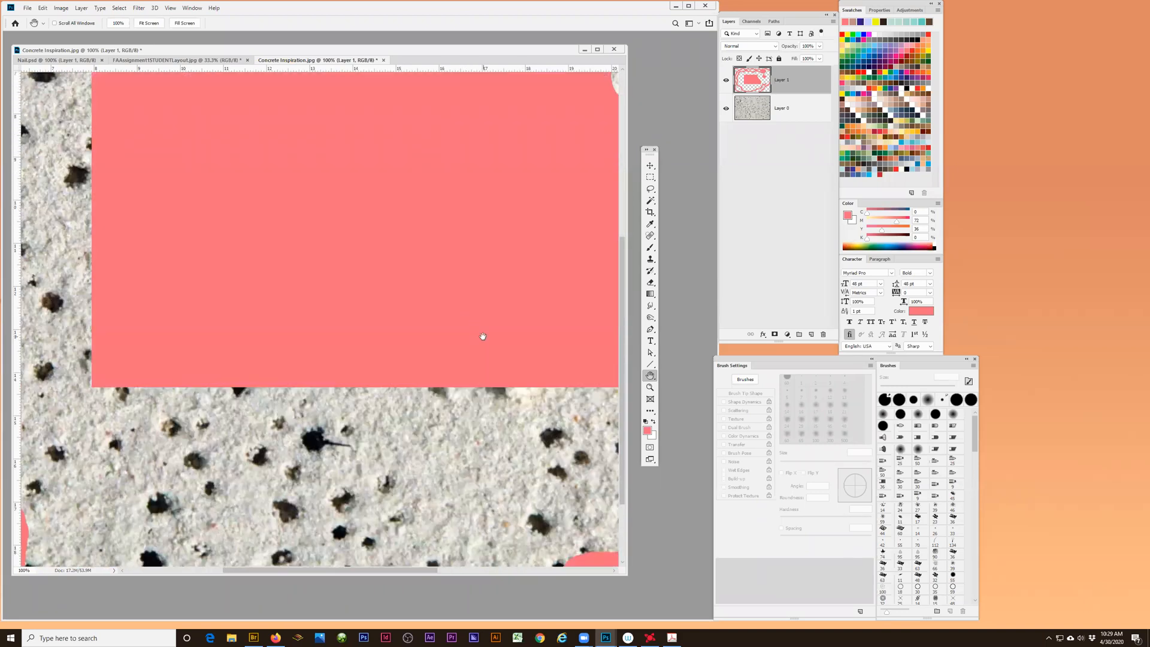
drag(455, 345, 432, 356)
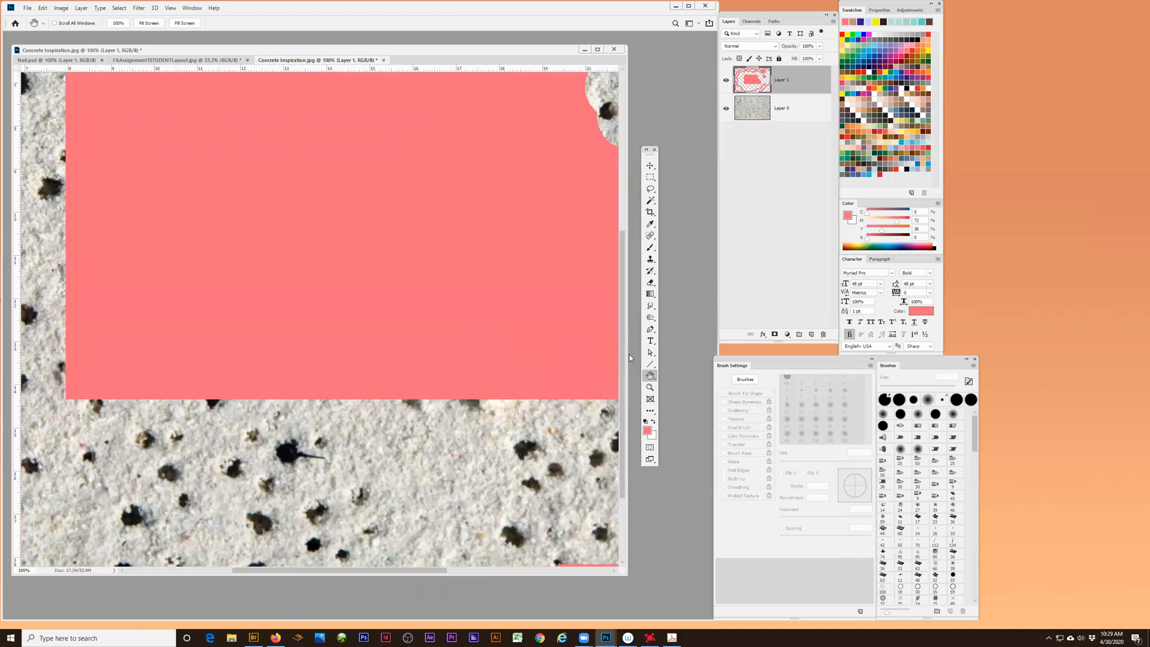
click(651, 377)
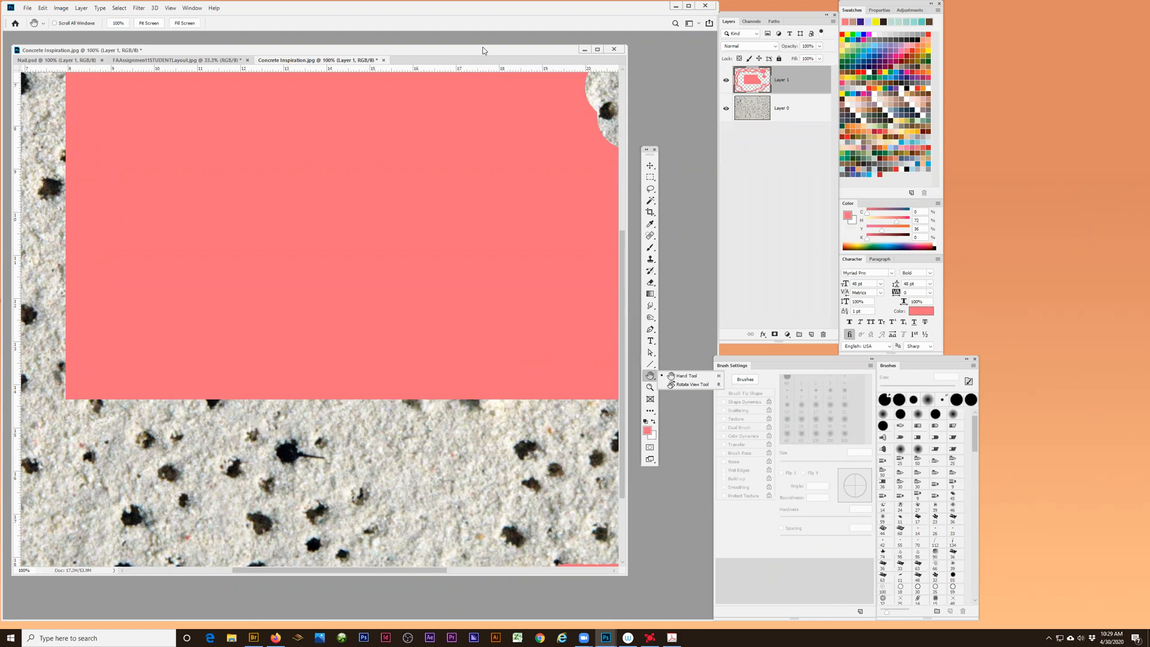
click(377, 182)
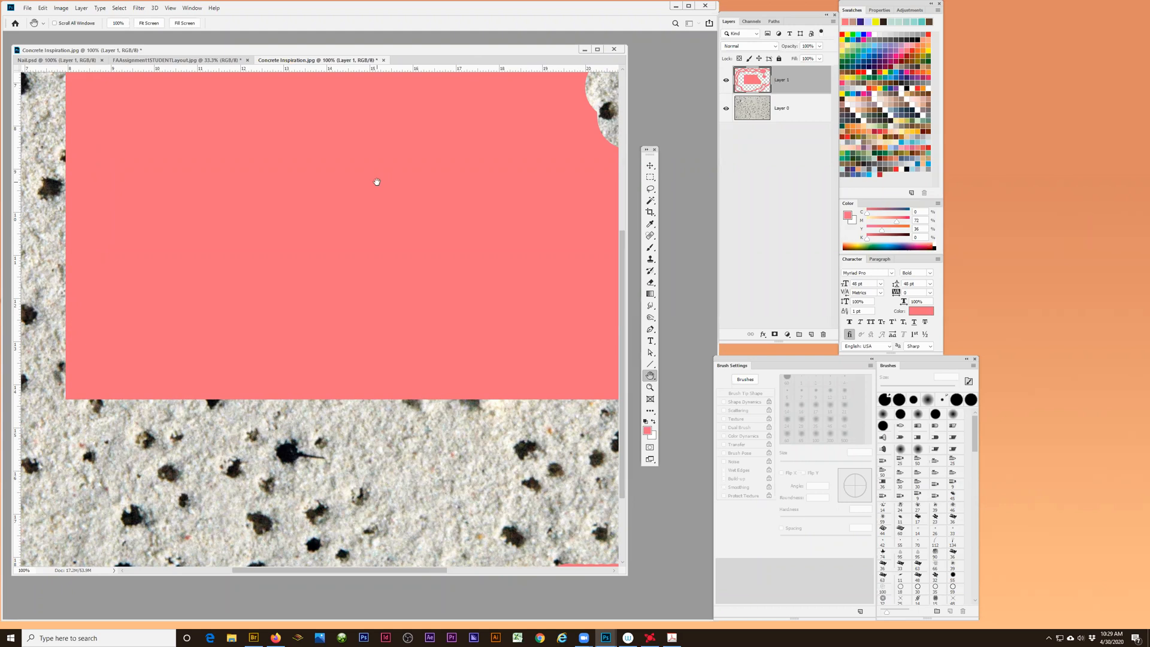
- Use the Zoom tool to magnify the spiked dark hole below the pink rectangle, zooming out once and back in to 700%
click(650, 388)
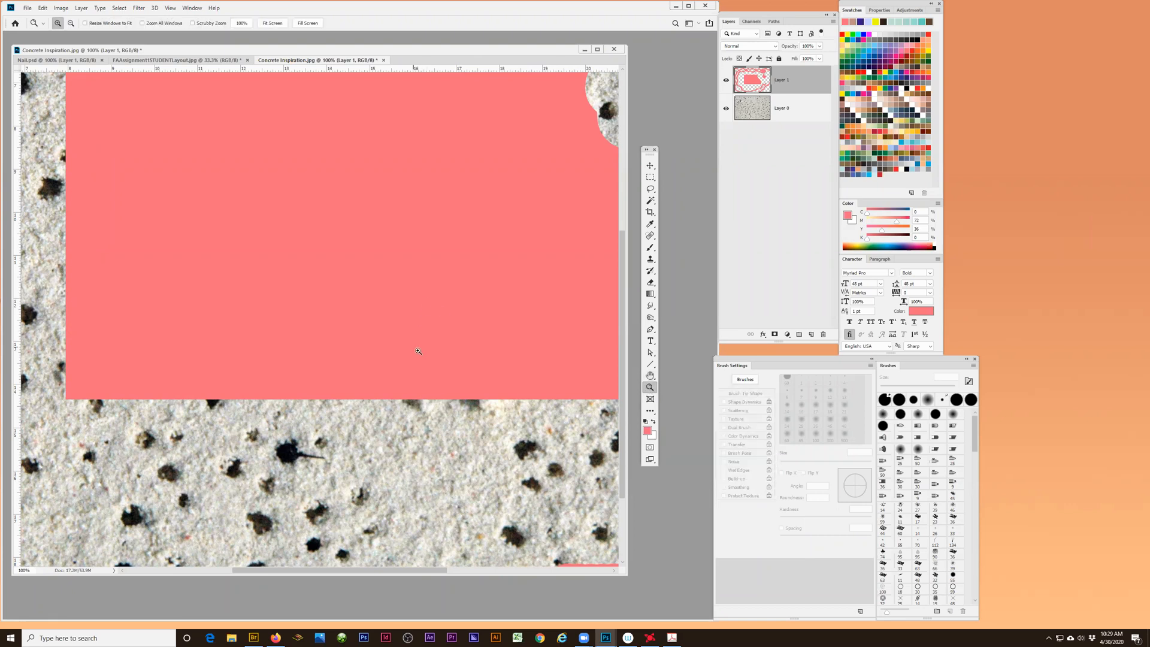
click(278, 439)
click(285, 442)
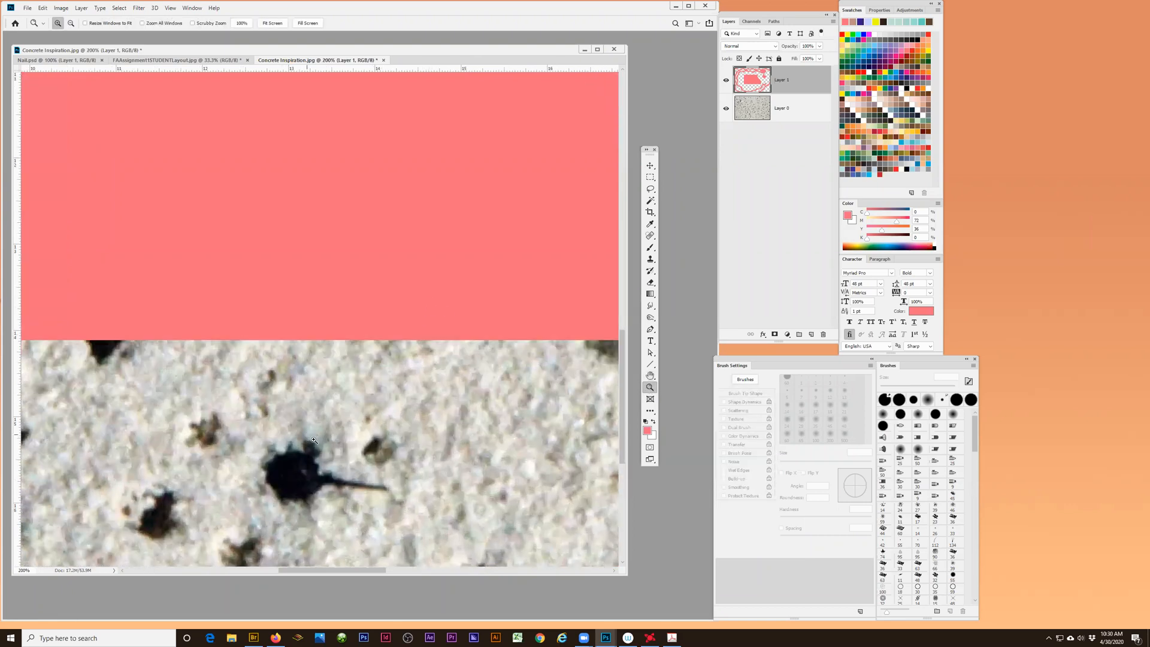
click(294, 445)
scroll(333, 457, down, 3)
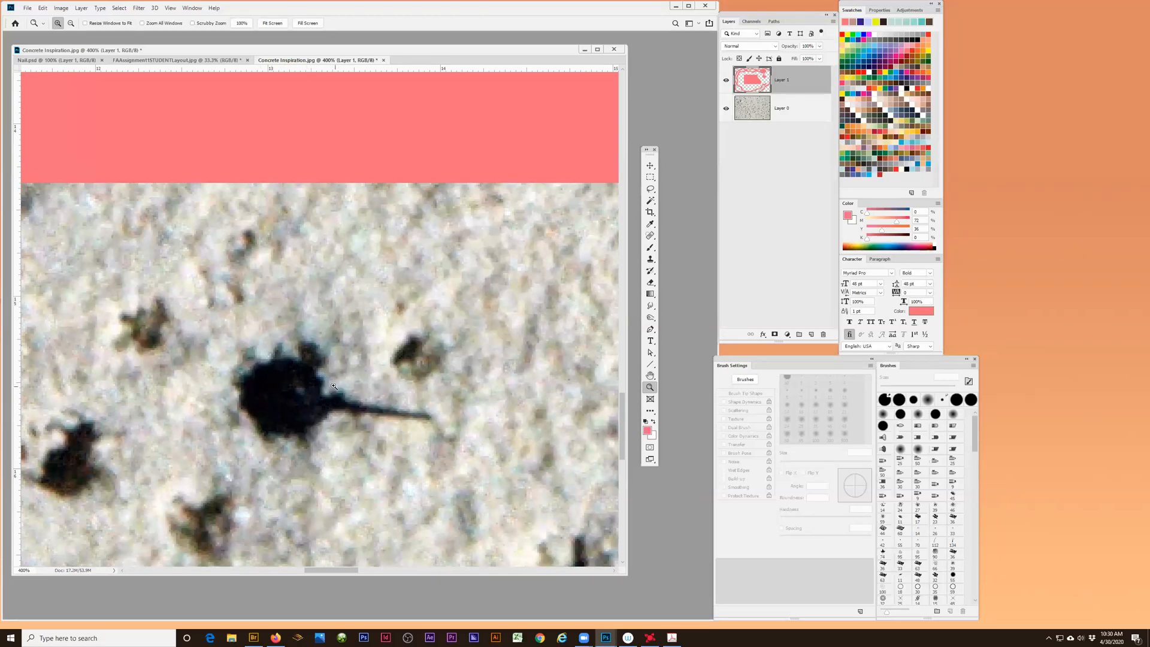
click(299, 385)
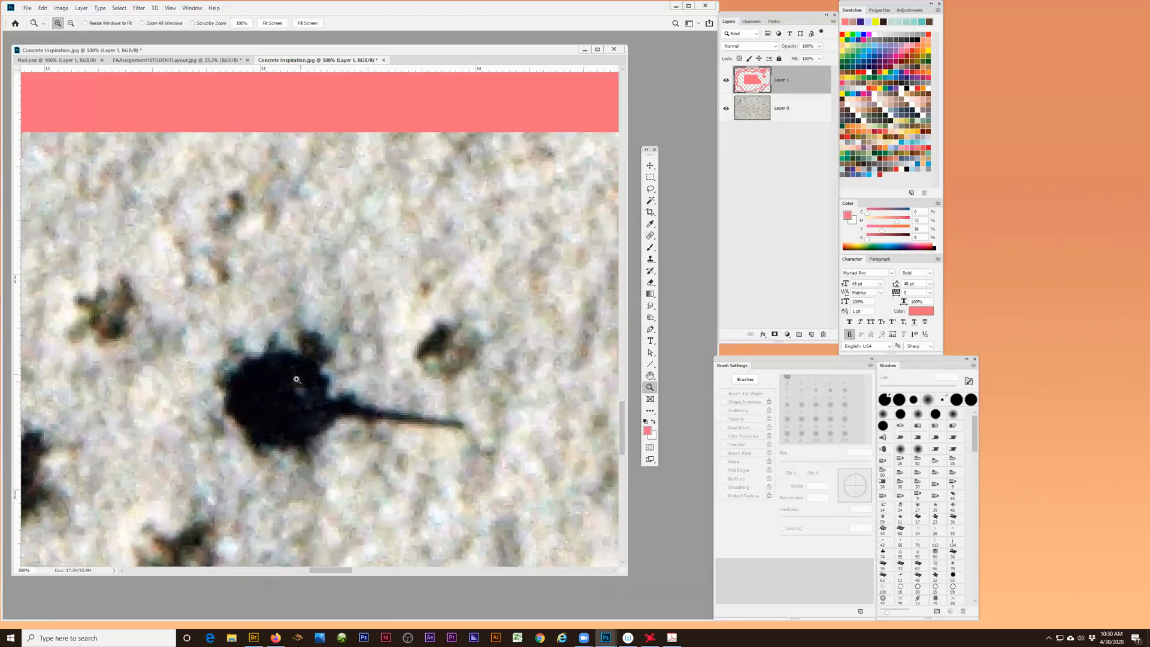
alt+click(310, 366)
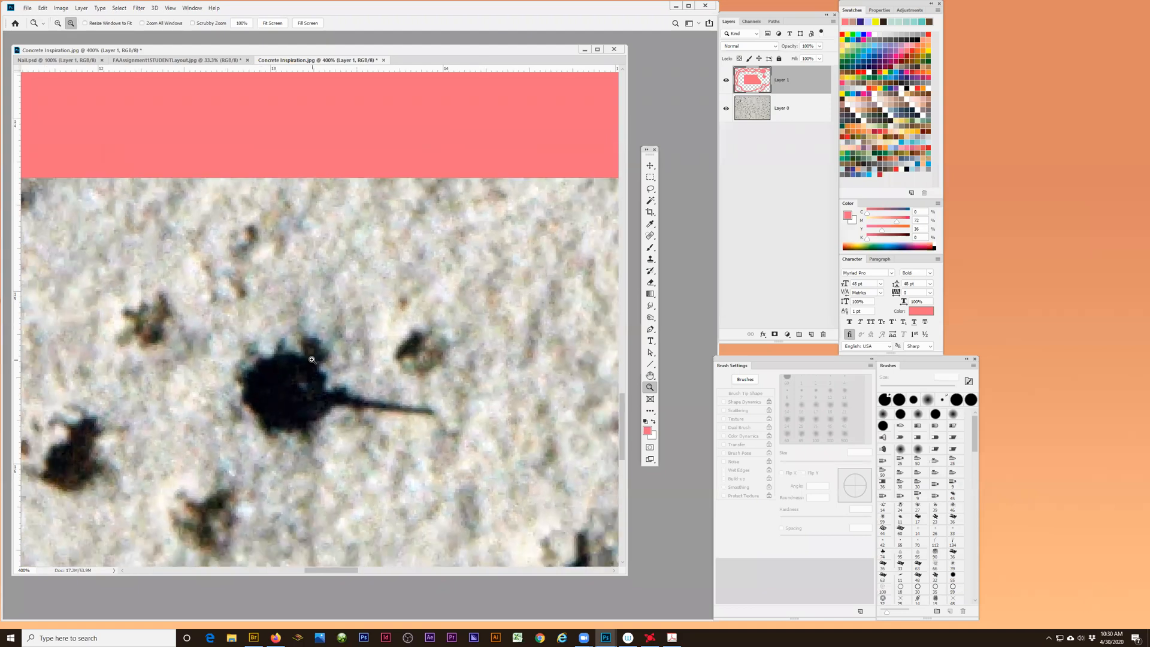
click(354, 324)
click(350, 323)
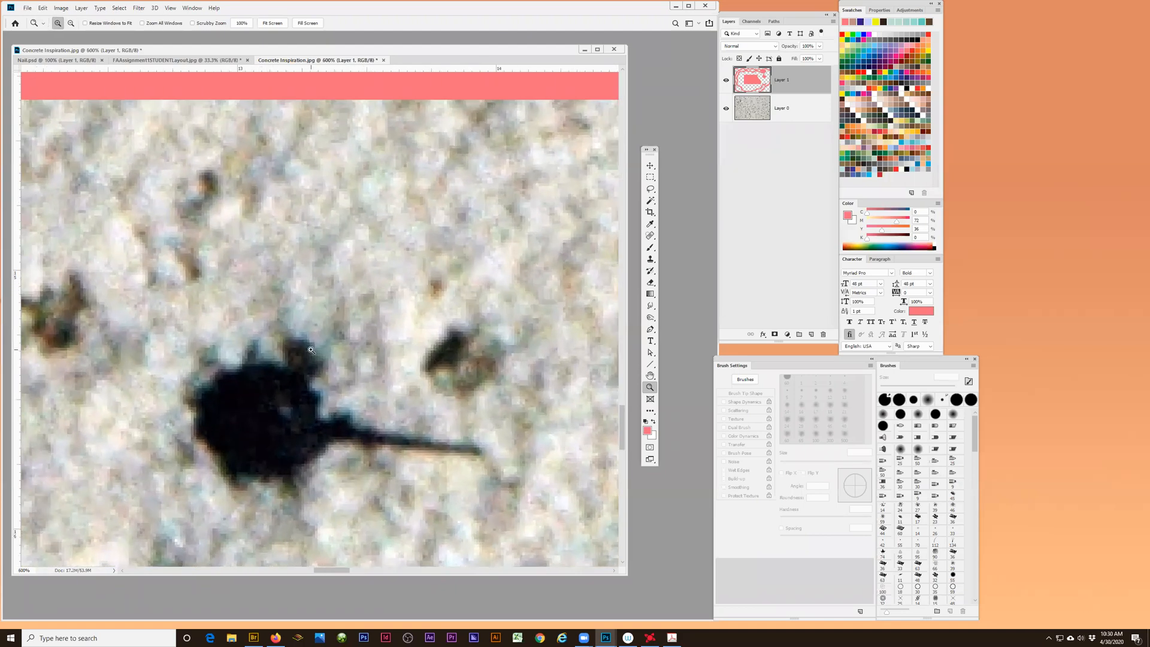
click(346, 322)
key(alt)
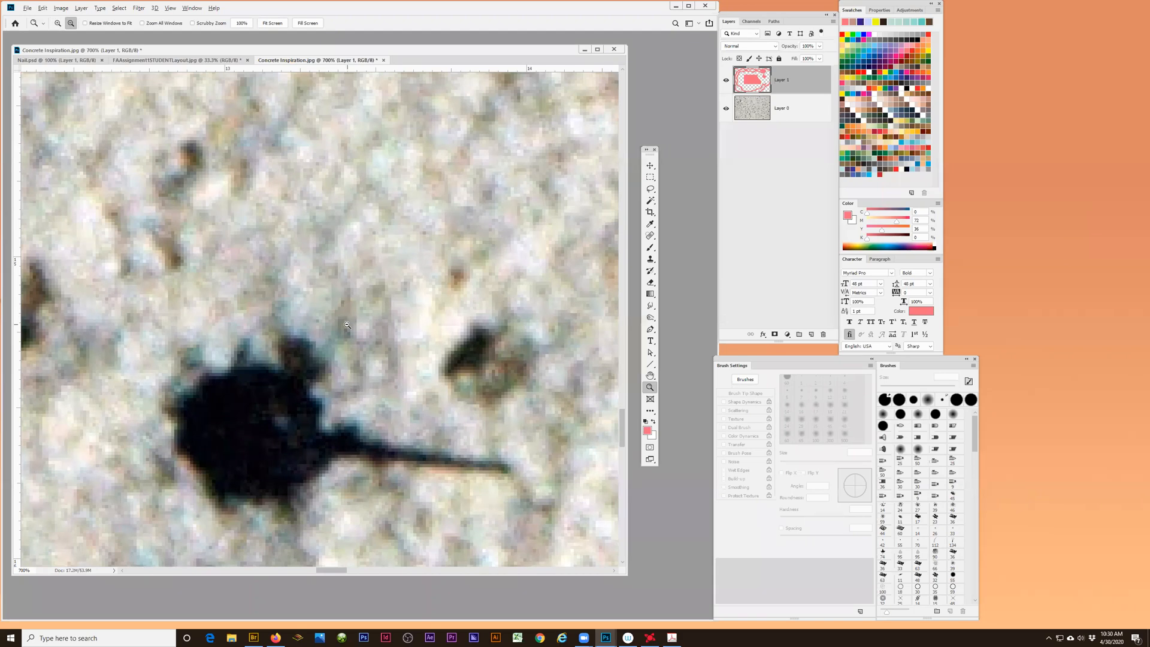
- Zoom out from the spiked dark hole until the concrete image is at 50%
alt+click(349, 301)
alt+click(348, 300)
alt+click(349, 301)
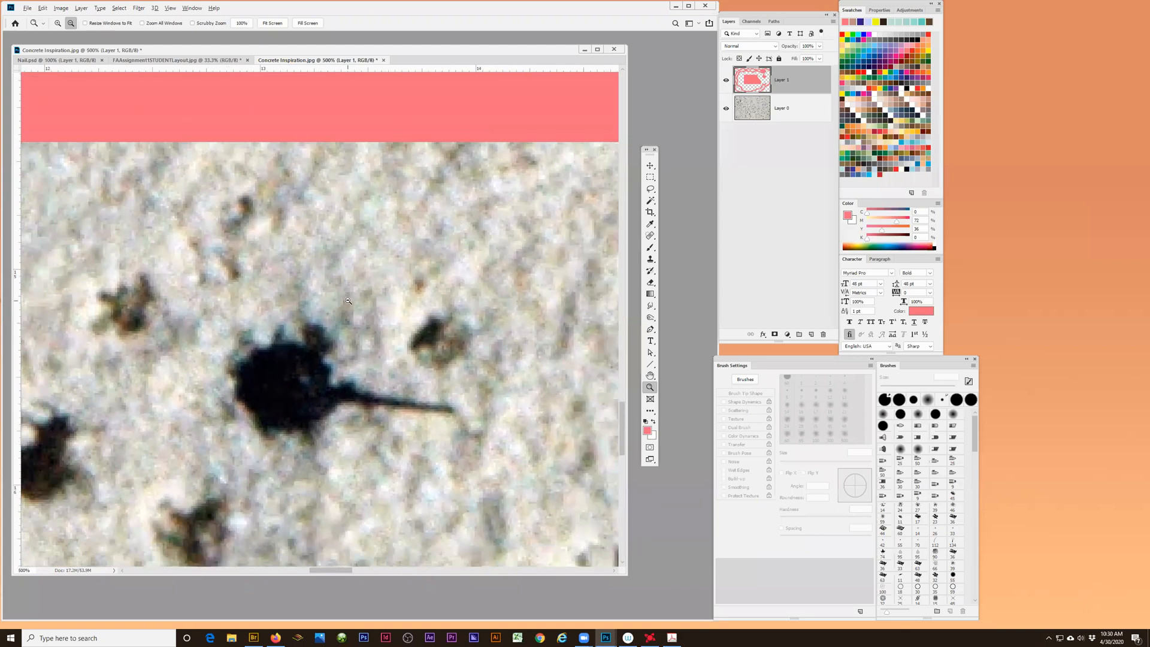
alt+click(348, 301)
alt+click(349, 301)
alt+click(348, 300)
alt+click(349, 300)
alt+click(349, 301)
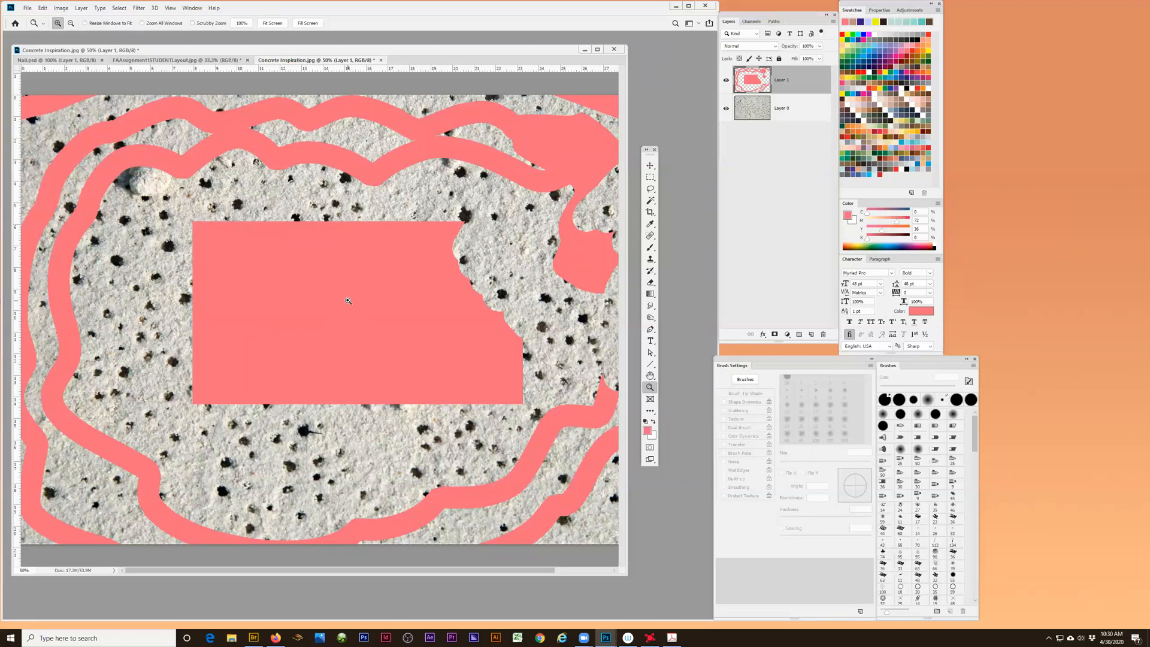
- Zoom into the pink rectangle up to 300% and zoom back out to 25%
click(348, 301)
click(348, 301)
click(348, 301)
click(348, 301)
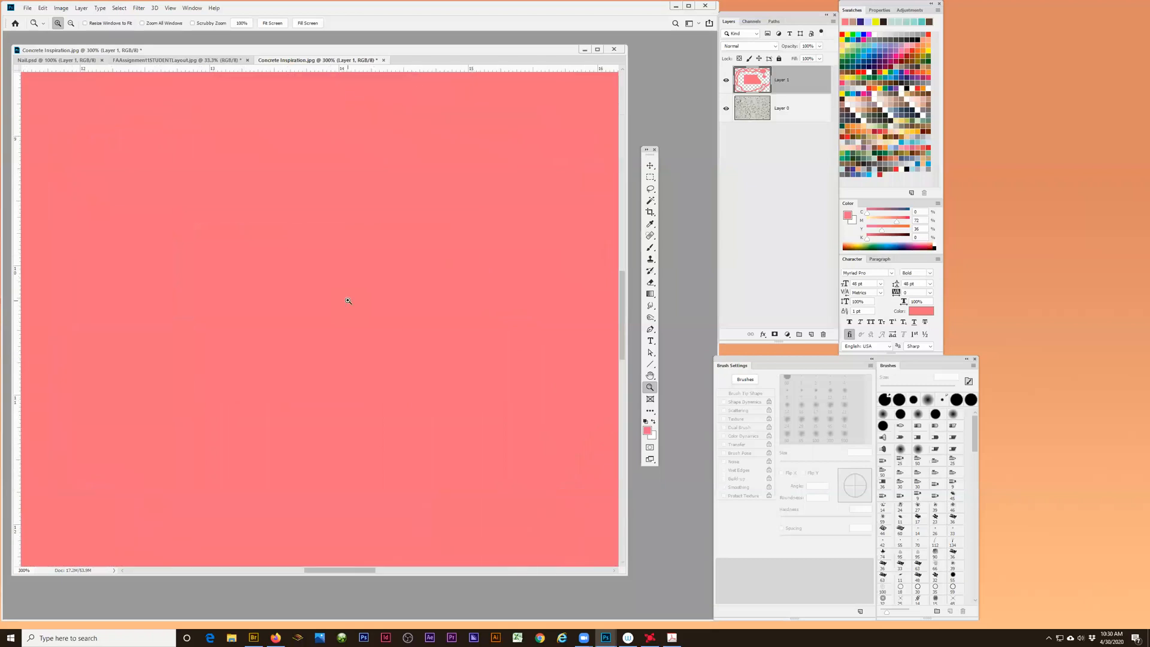
alt+click(349, 301)
alt+click(348, 301)
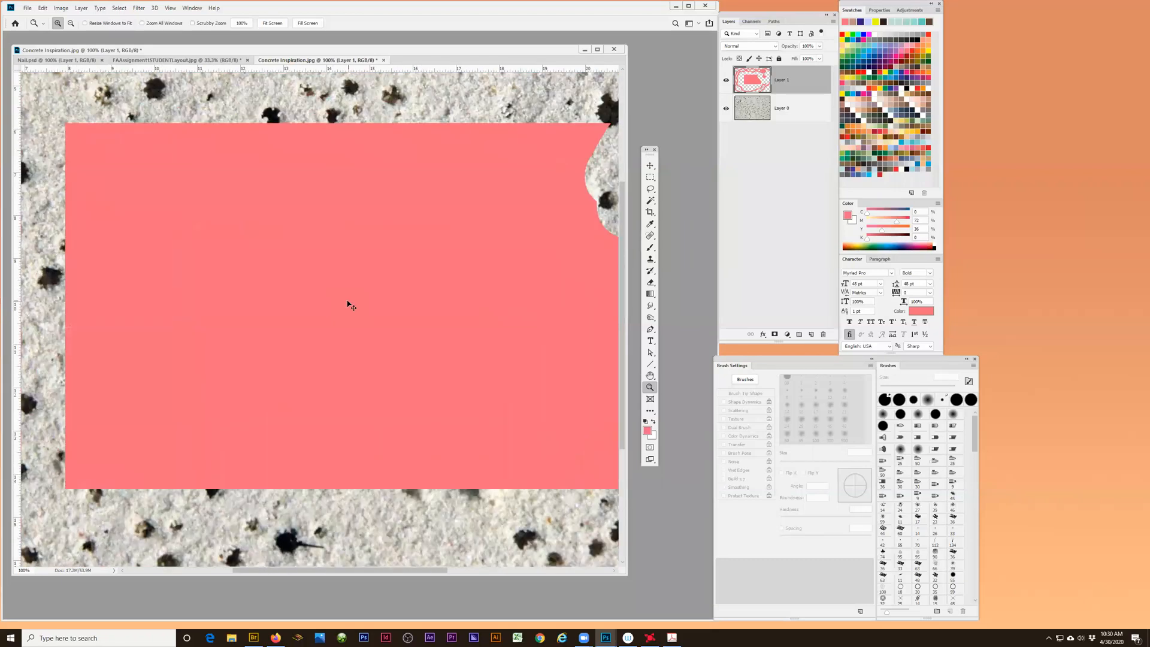
alt+click(348, 302)
alt+click(349, 301)
alt+click(348, 301)
alt+click(349, 302)
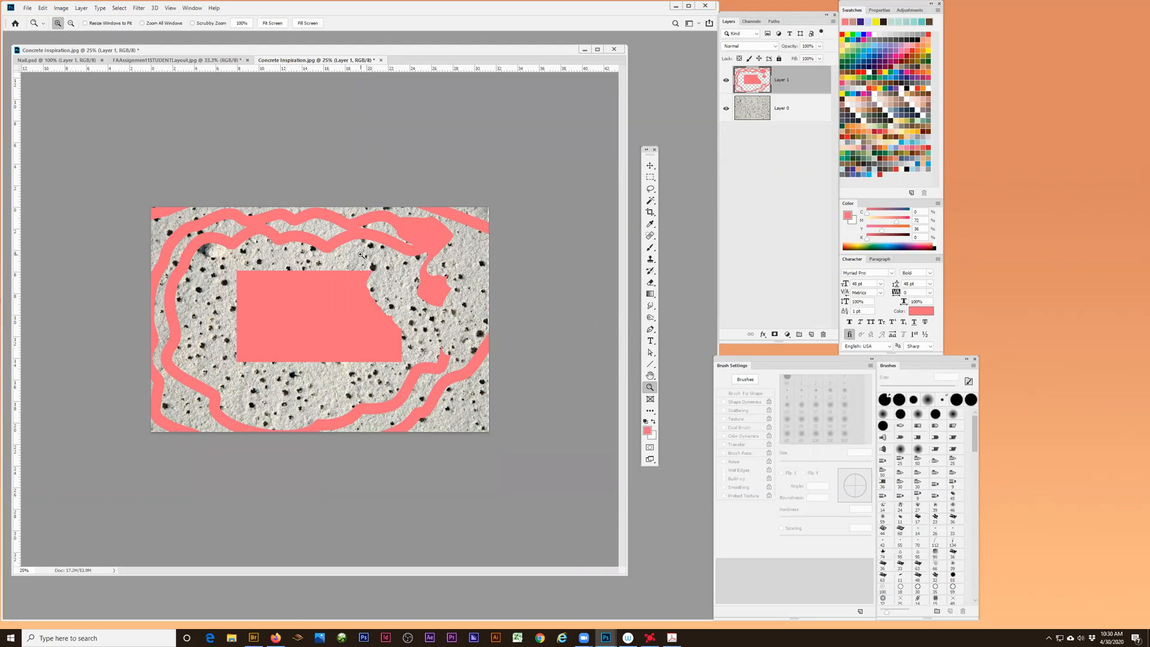
- Zoom into a marqueed area around the dark hole at the pink rectangle's upper-right corner, down to individual pixels at about 3330%
drag(366, 262, 384, 280)
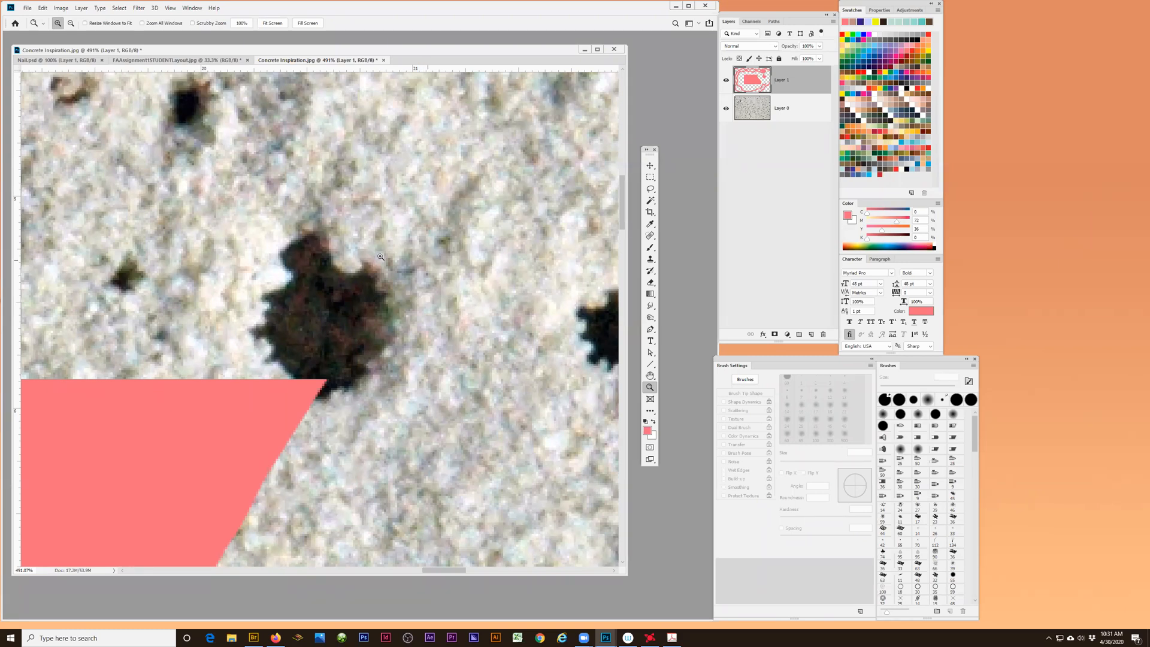
drag(289, 225, 359, 285)
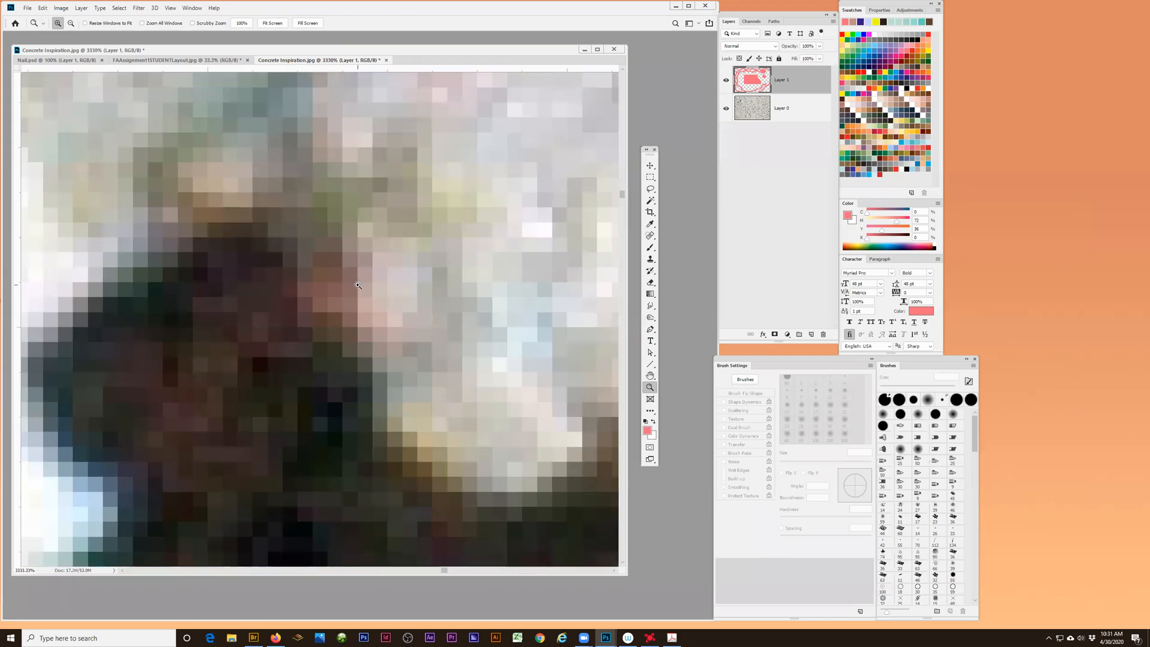
- Zoom out from the dark hole's individual pixels until the concrete image is at 66.7%
alt+click(301, 290)
alt+click(300, 288)
alt+click(300, 288)
alt+click(300, 287)
alt+click(300, 288)
alt+click(300, 288)
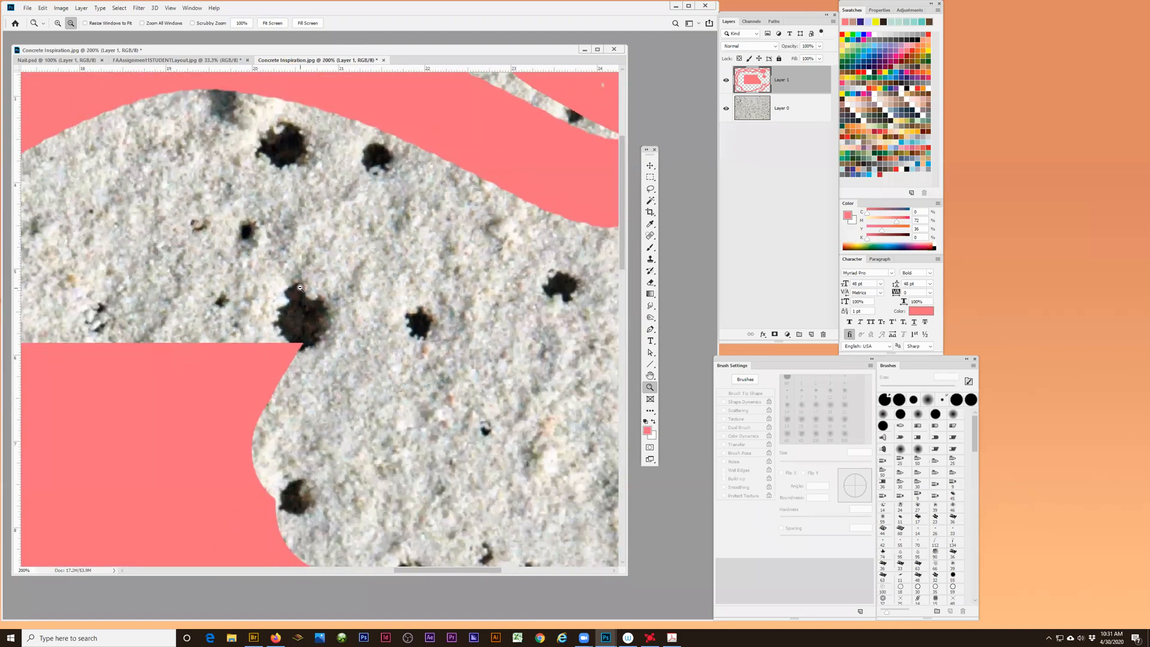
alt+click(300, 288)
alt+click(300, 288)
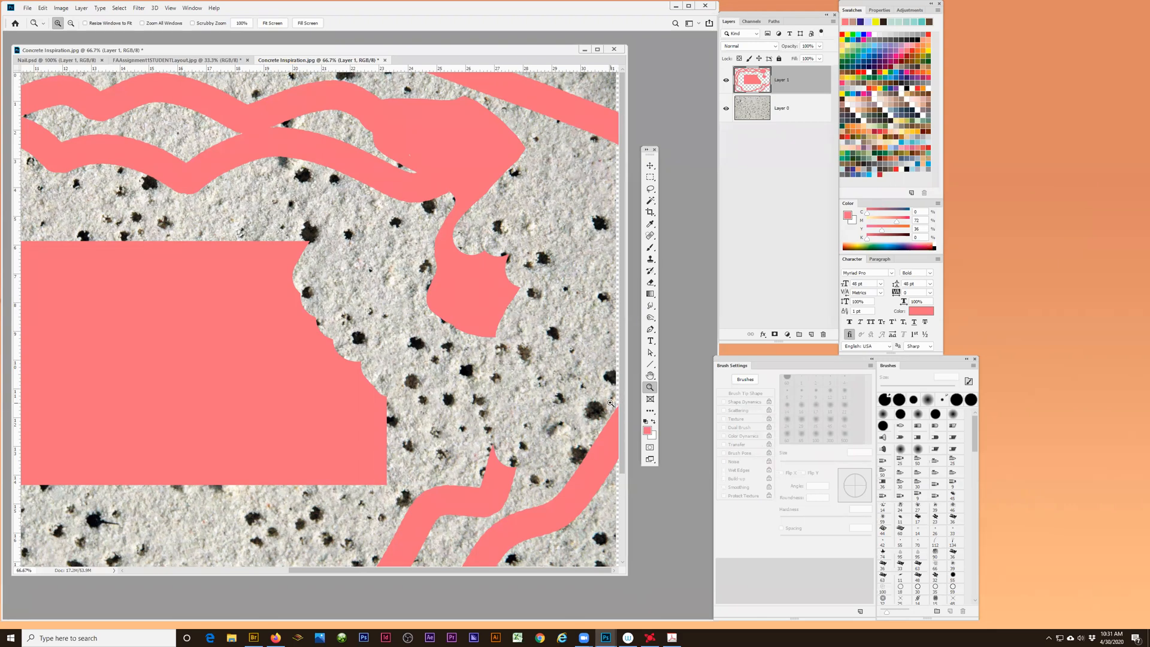
- Reset the foreground and background colours to the black and white defaults and swap them repeatedly, ending with white as foreground
click(646, 422)
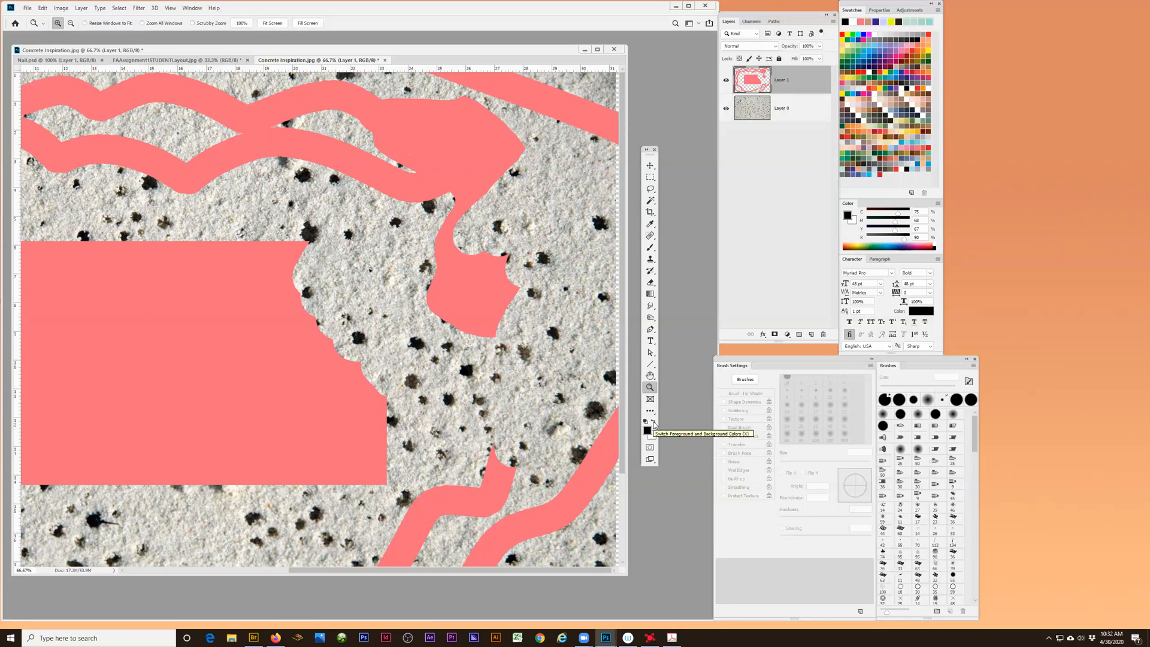
click(653, 423)
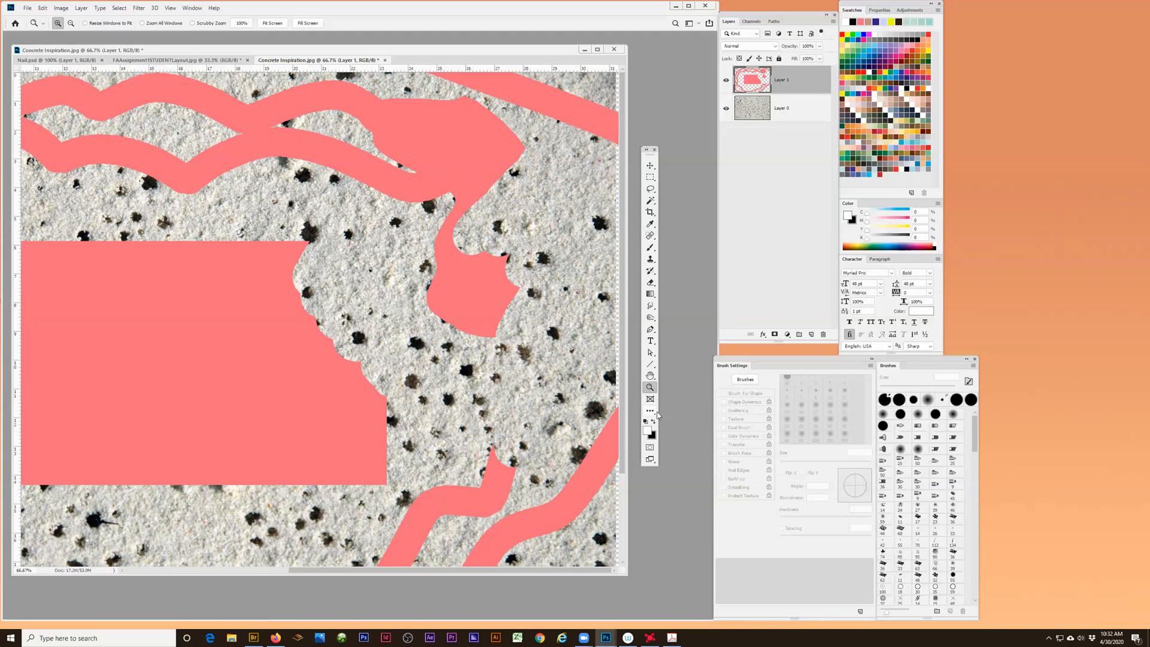
click(654, 422)
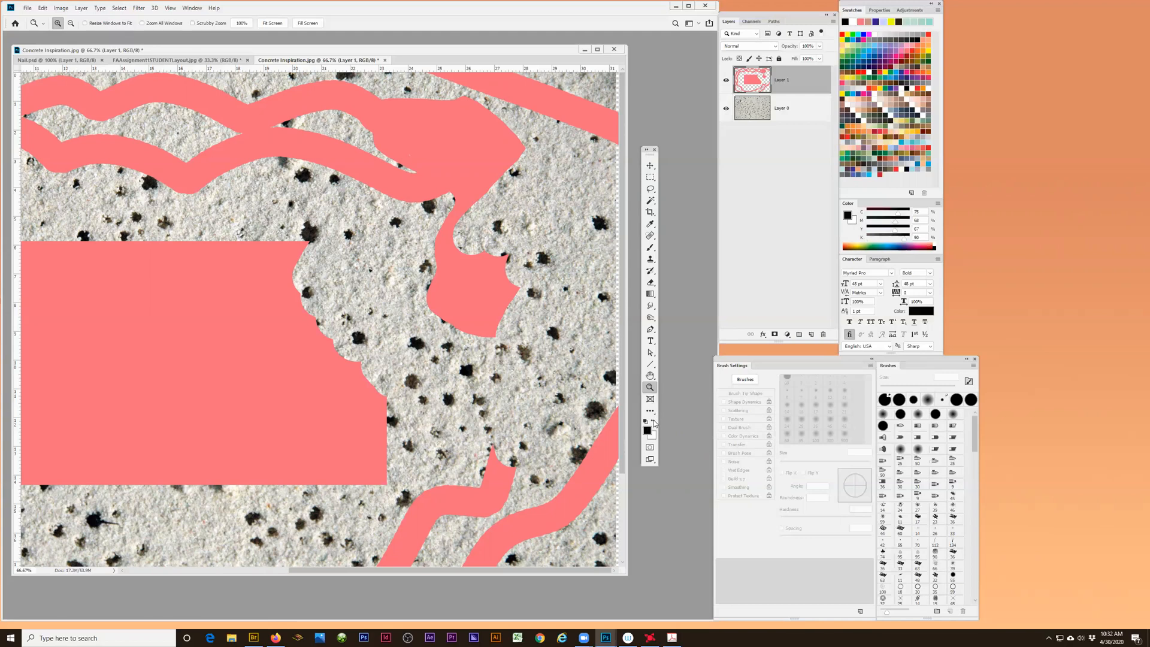
click(654, 422)
click(655, 423)
click(655, 423)
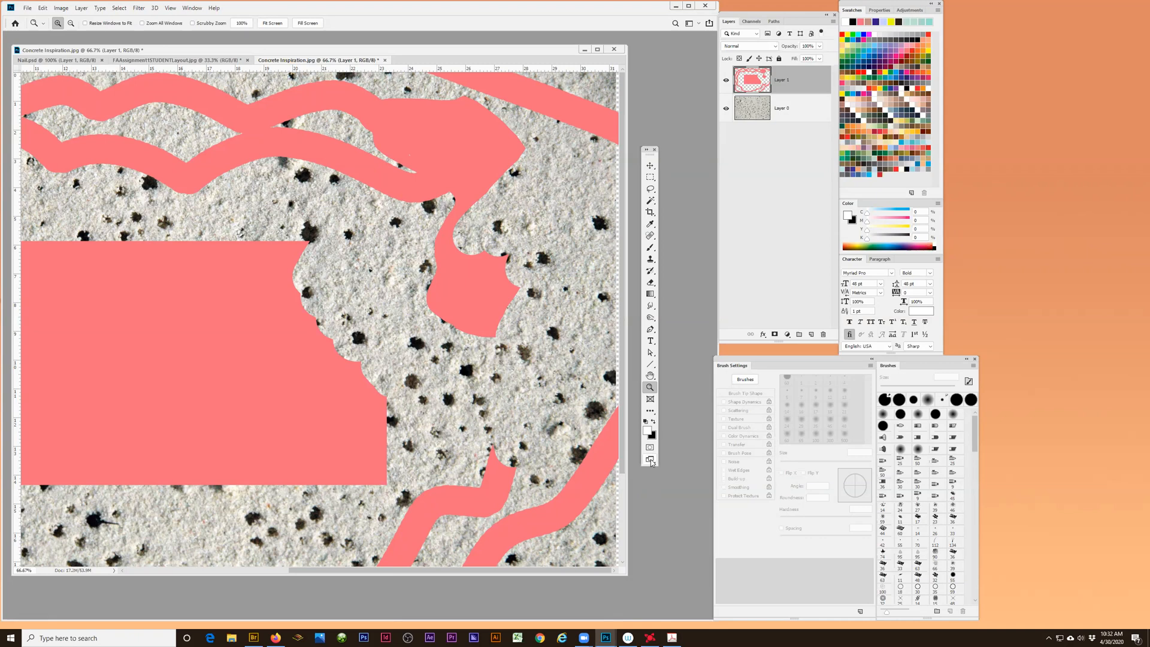
- View the concrete image in full screen with menu bar and in Full Screen Mode, and return to the standard screen mode
click(650, 460)
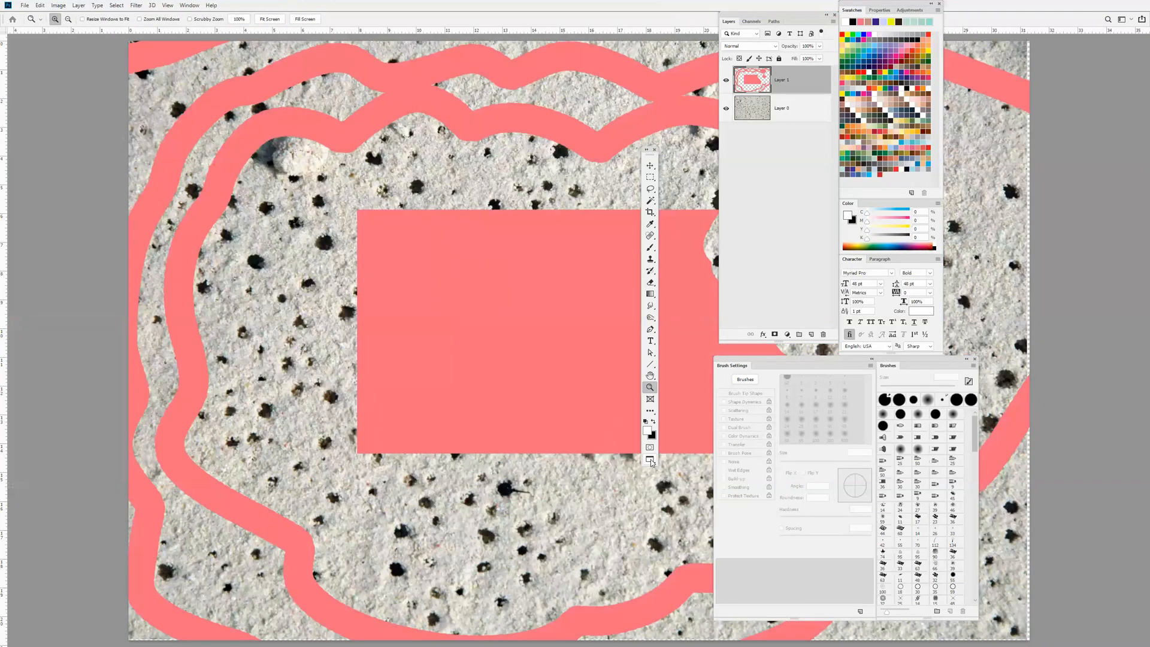
click(652, 461)
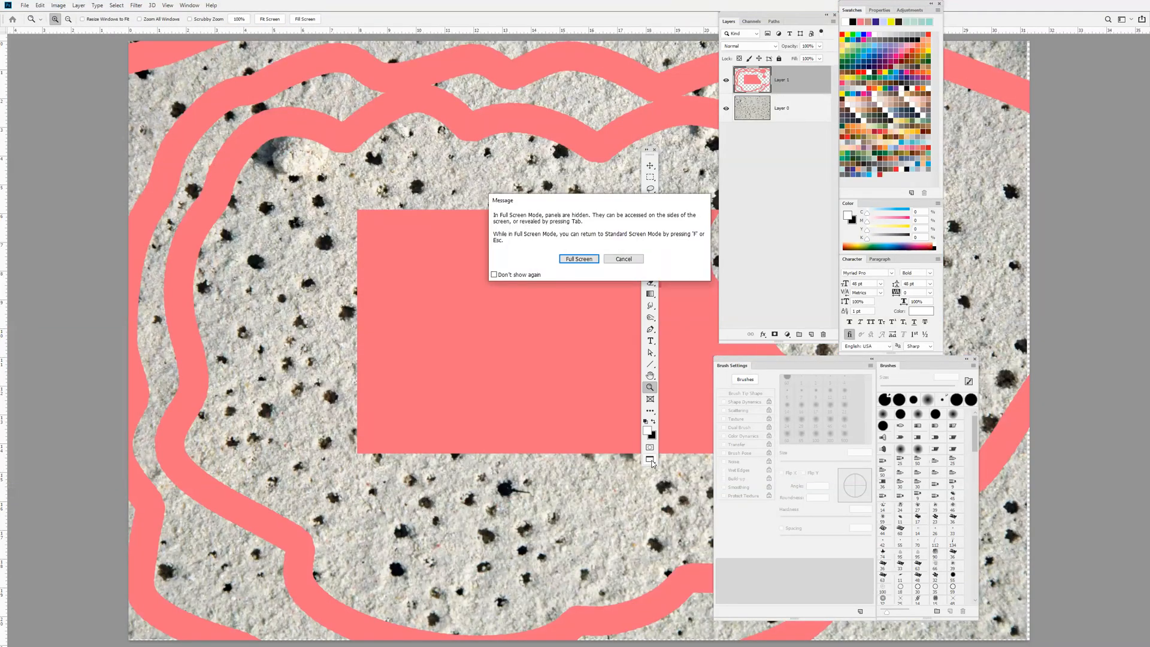
click(579, 259)
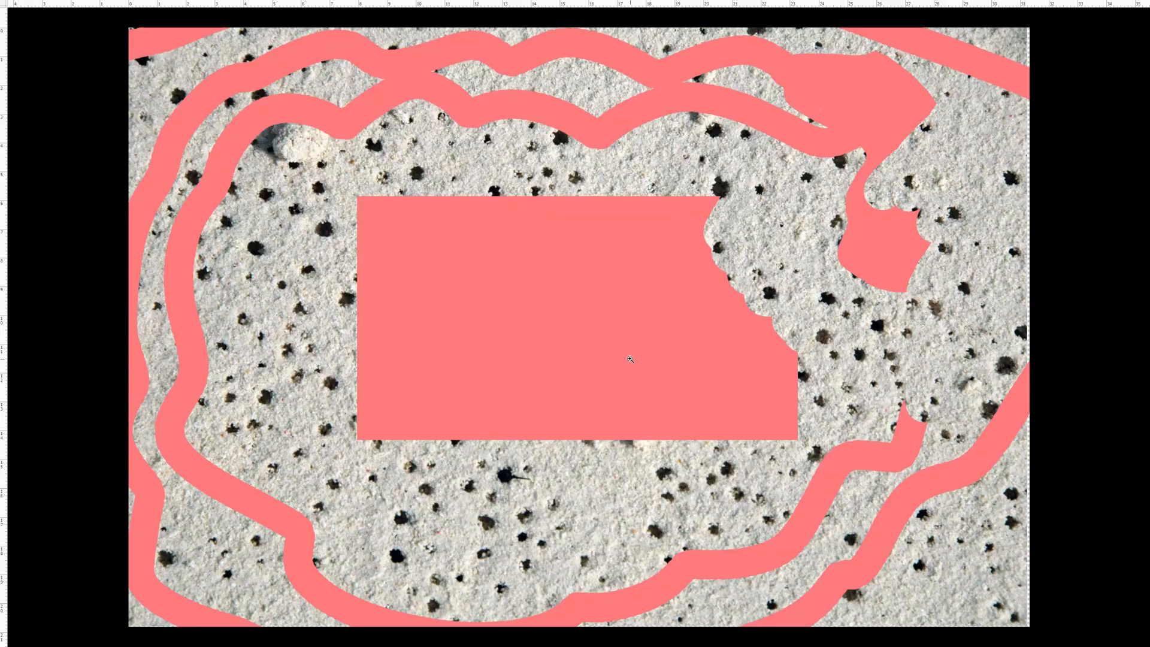
key(Escape)
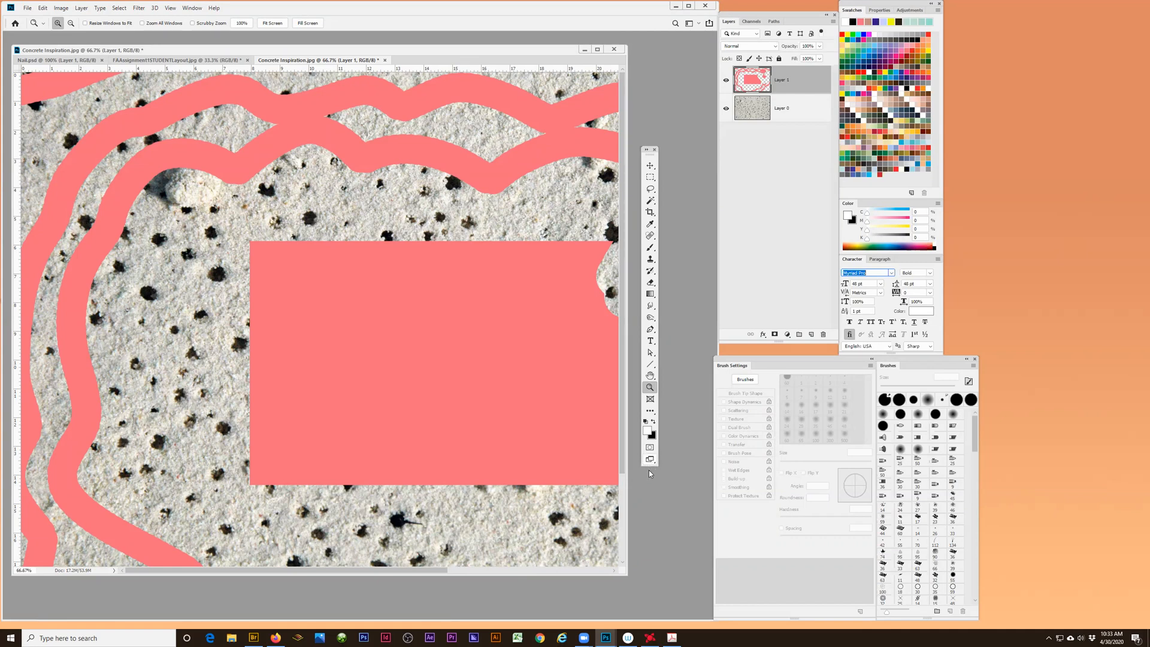
- Move the floating tool palette and the Layers panel group closer to the document window
drag(650, 151, 676, 214)
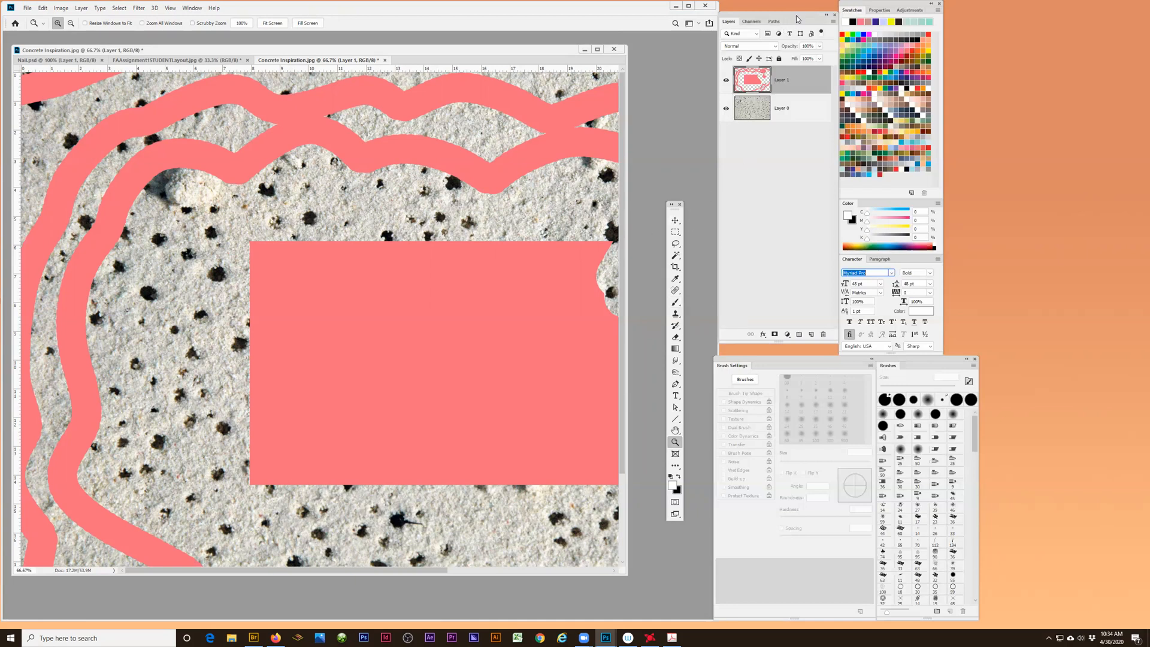
drag(797, 22, 770, 64)
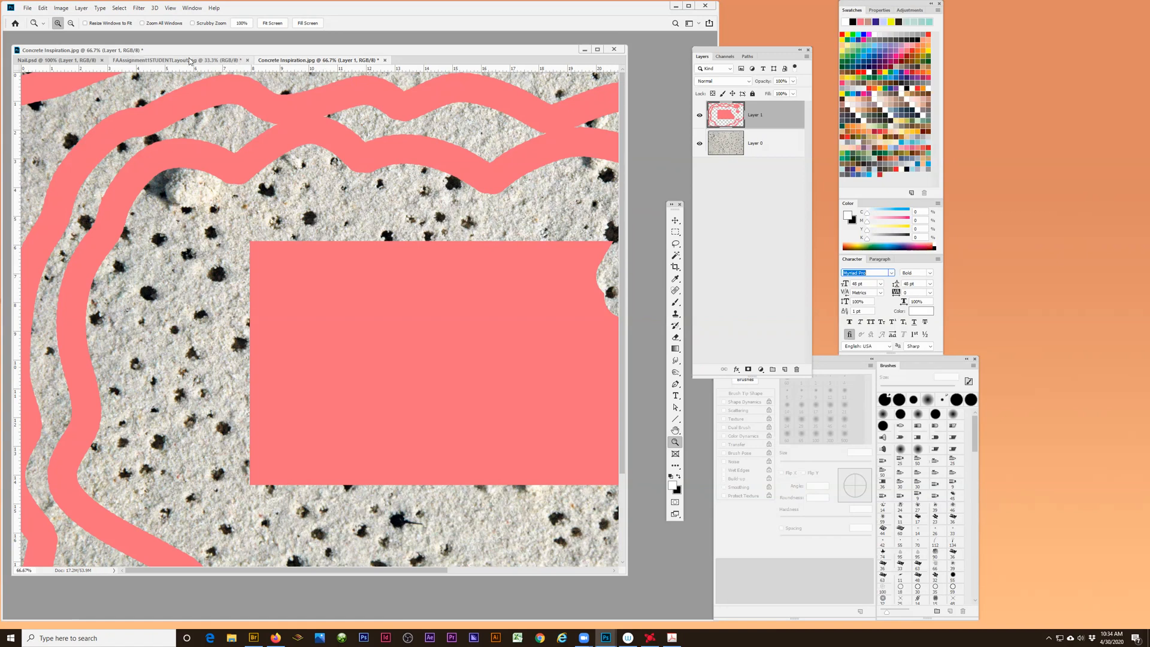
- Open the Neon Man image from the FAAssignment1STUDENTFILES folder and enlarge the document window around it
click(27, 8)
click(37, 26)
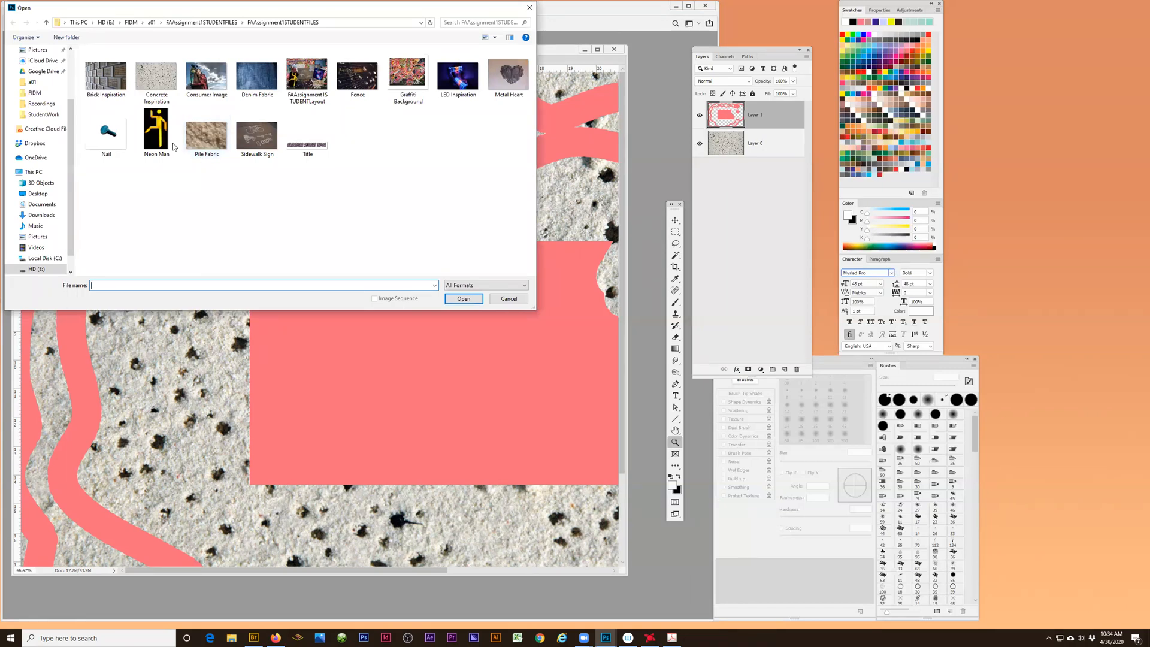
click(158, 137)
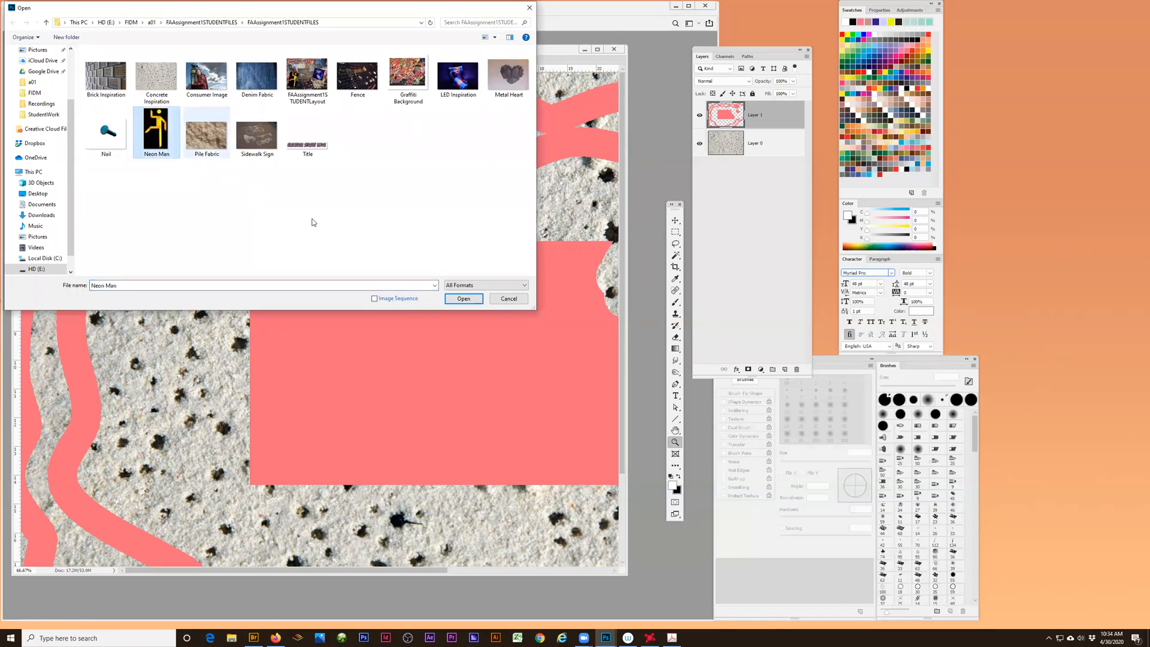
click(463, 299)
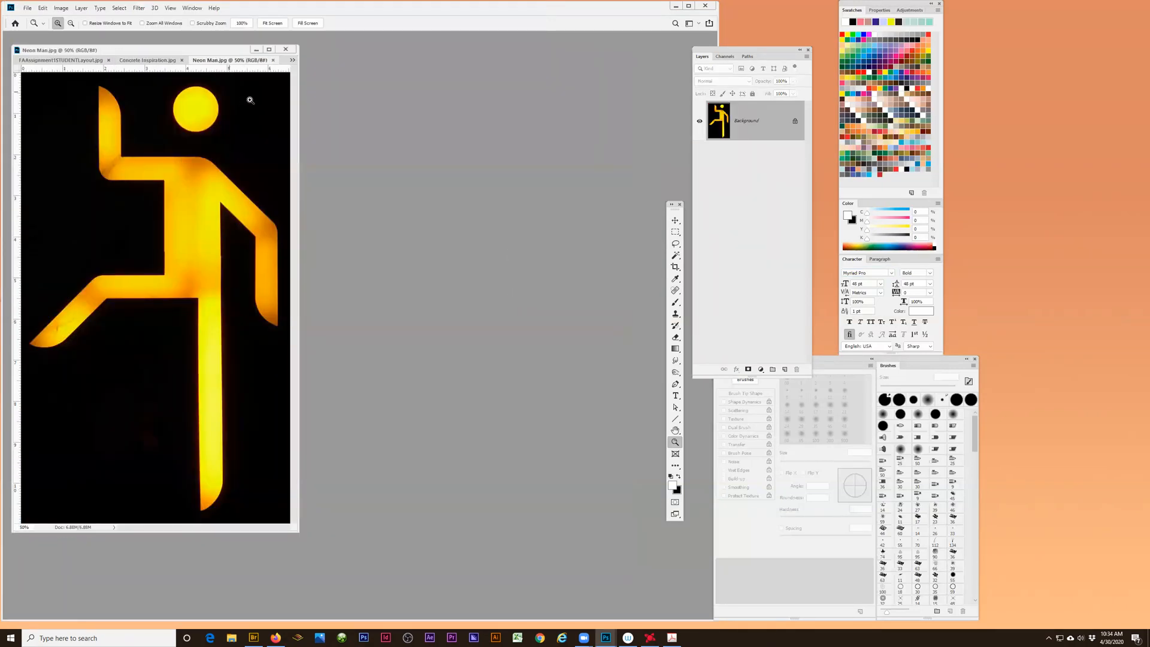
drag(296, 527, 636, 596)
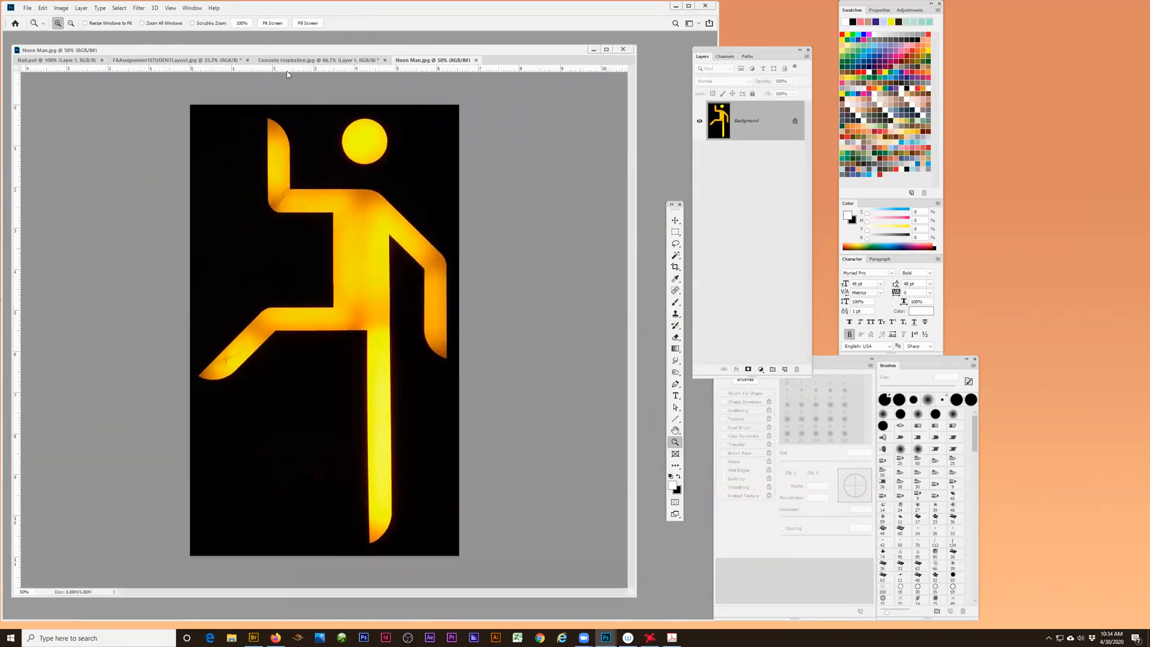
- Float Neon Man.jpg in its own window and copy its image into Concrete Inspiration.jpg with the Move tool
drag(413, 62, 218, 164)
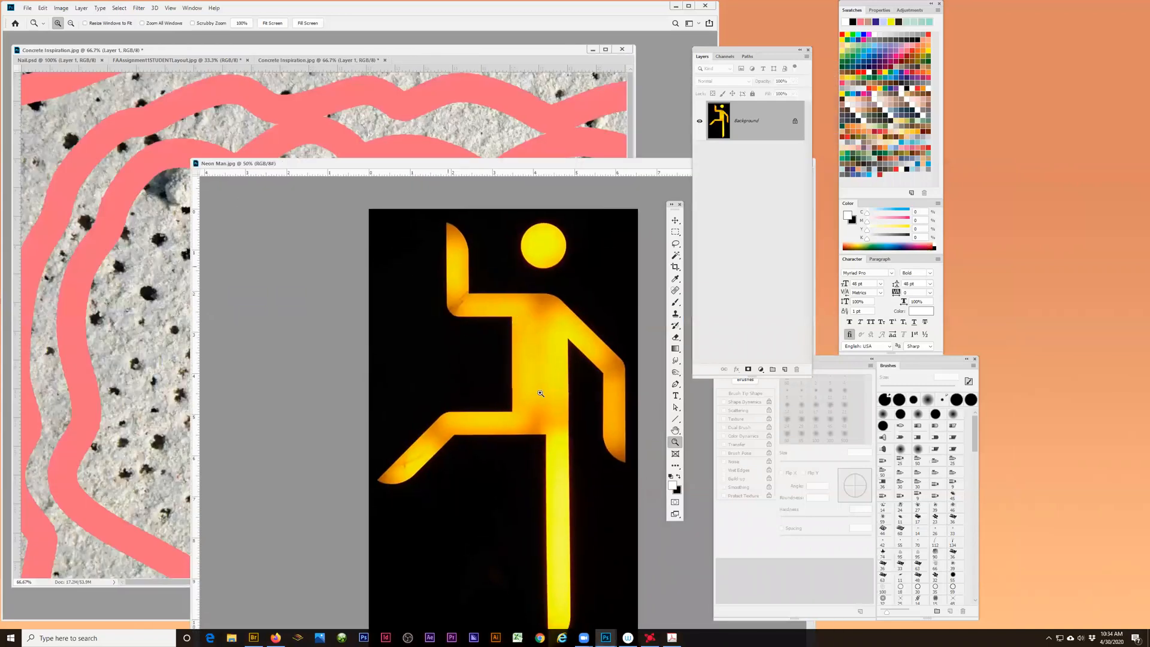
click(676, 221)
drag(495, 457, 447, 307)
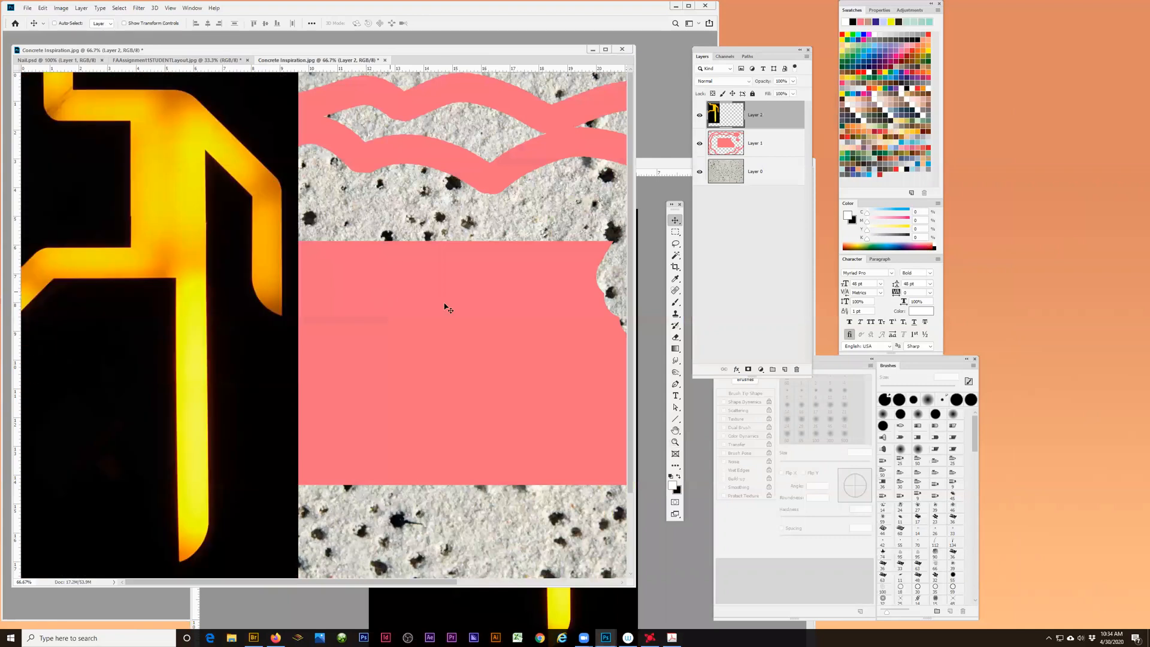
- Close the separate Neon Man document and move the neon figure layer to the middle of the visible concrete image
drag(648, 163, 413, 132)
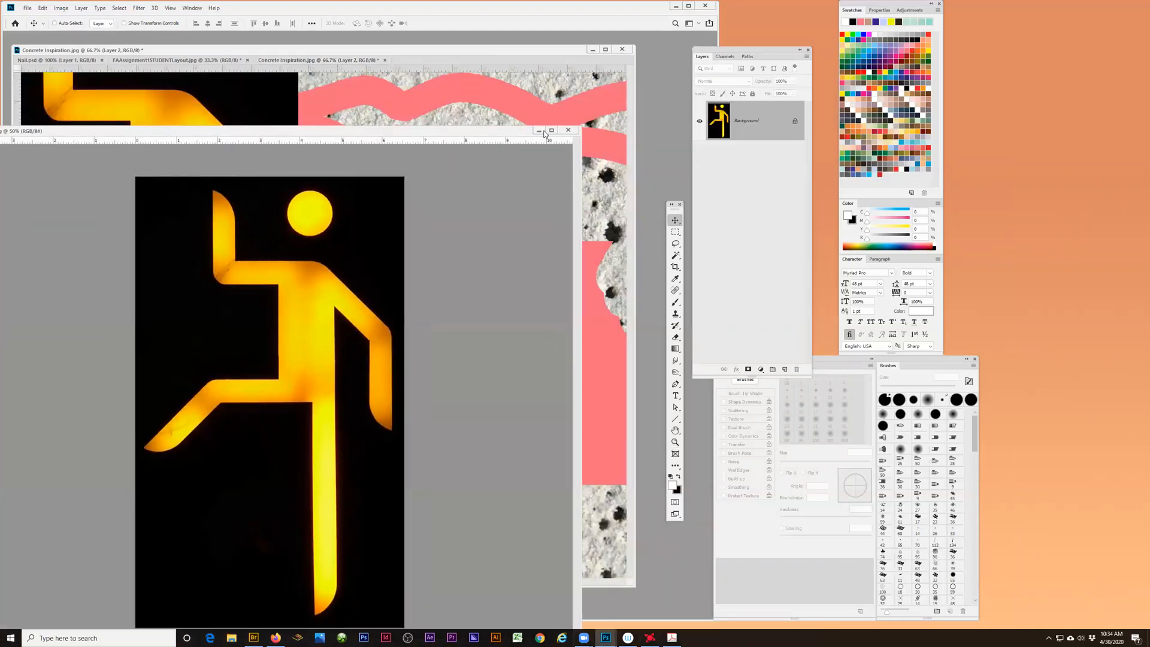
click(568, 130)
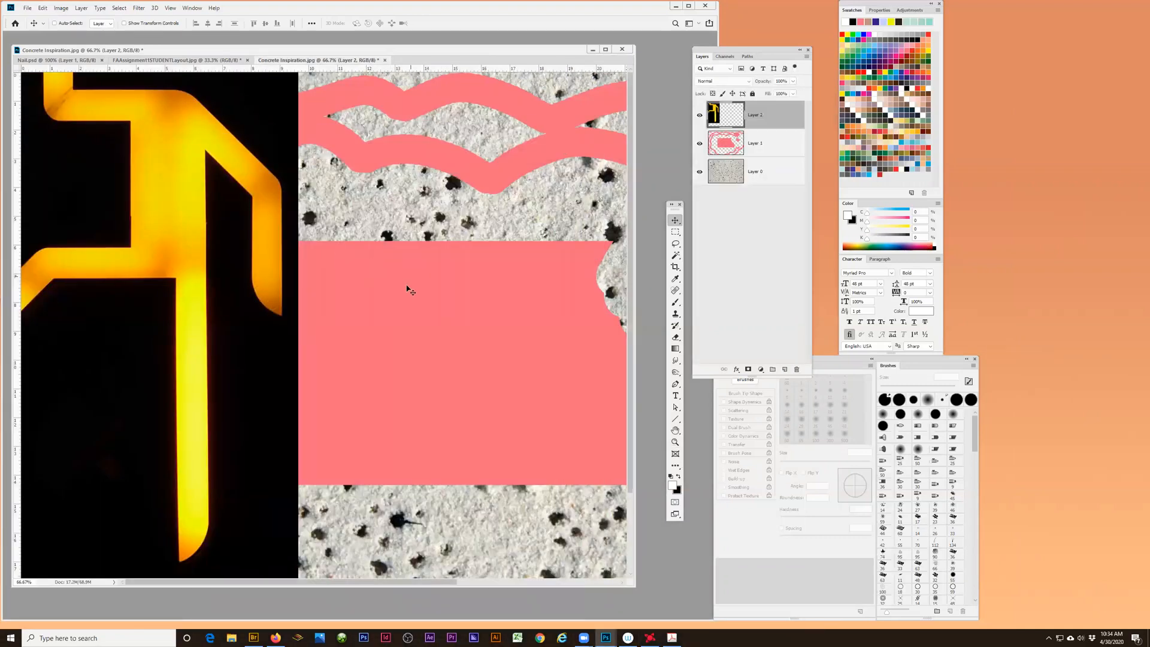
drag(278, 286, 544, 392)
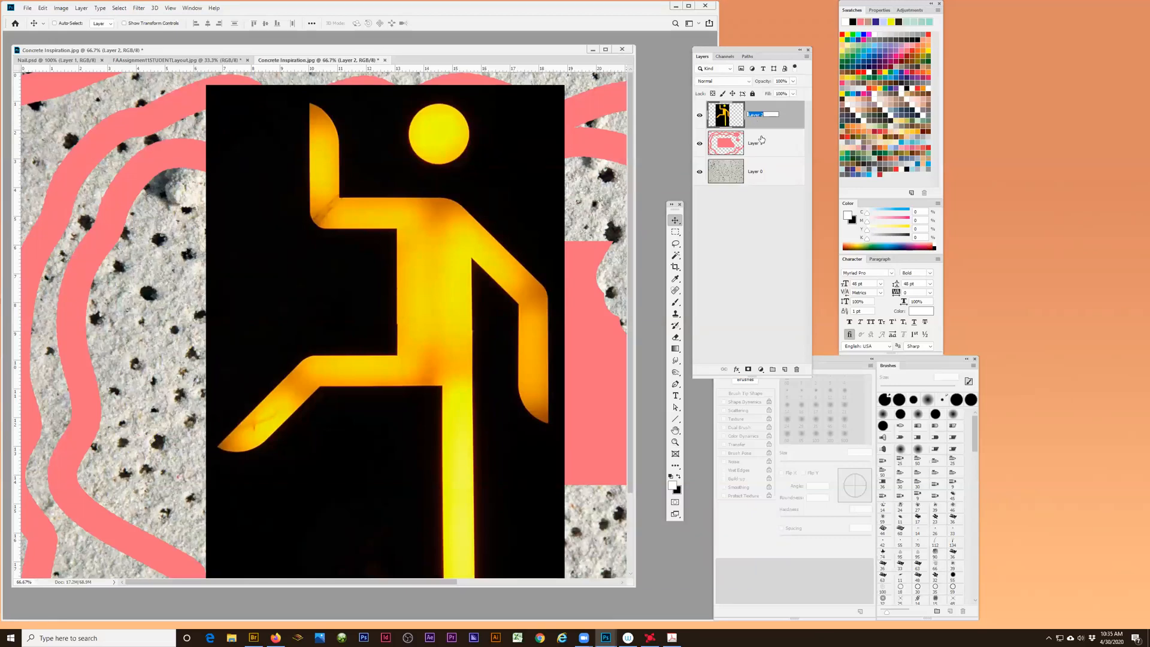
- Rename the neon figure layer "man", the pink shapes layer "paint" and the bottom texture layer "concrete"
text(man)
key(Return)
double_click(754, 144)
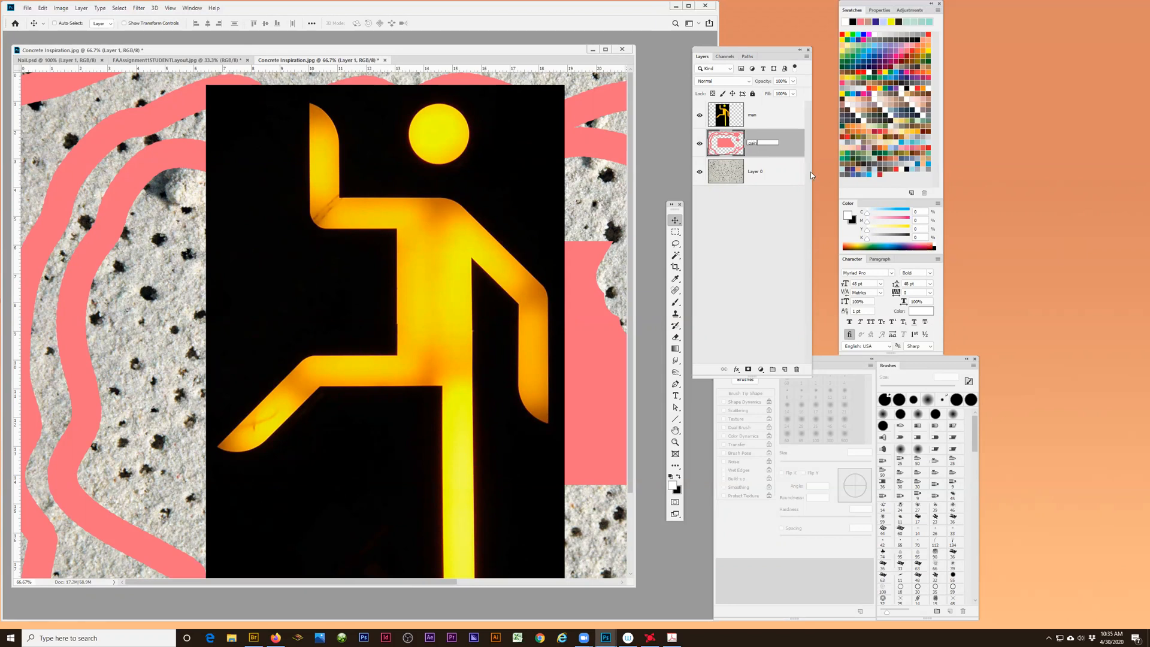
key(Return)
double_click(754, 173)
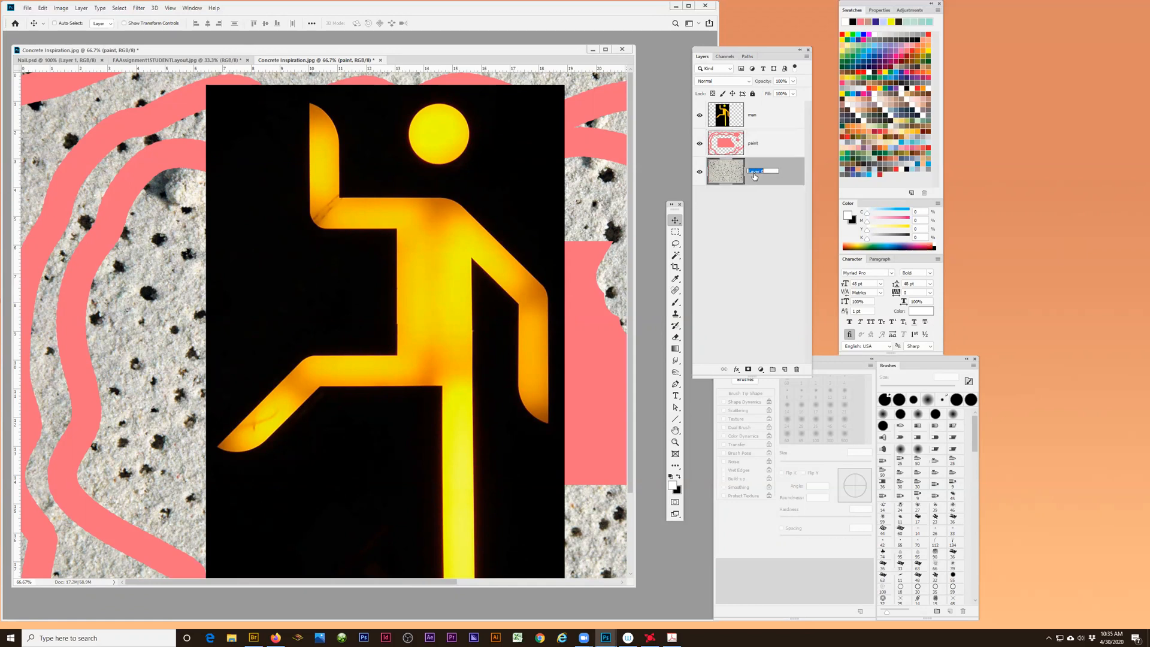
text(concrete)
key(Return)
- Convert the man layer to a Smart Object
click(755, 116)
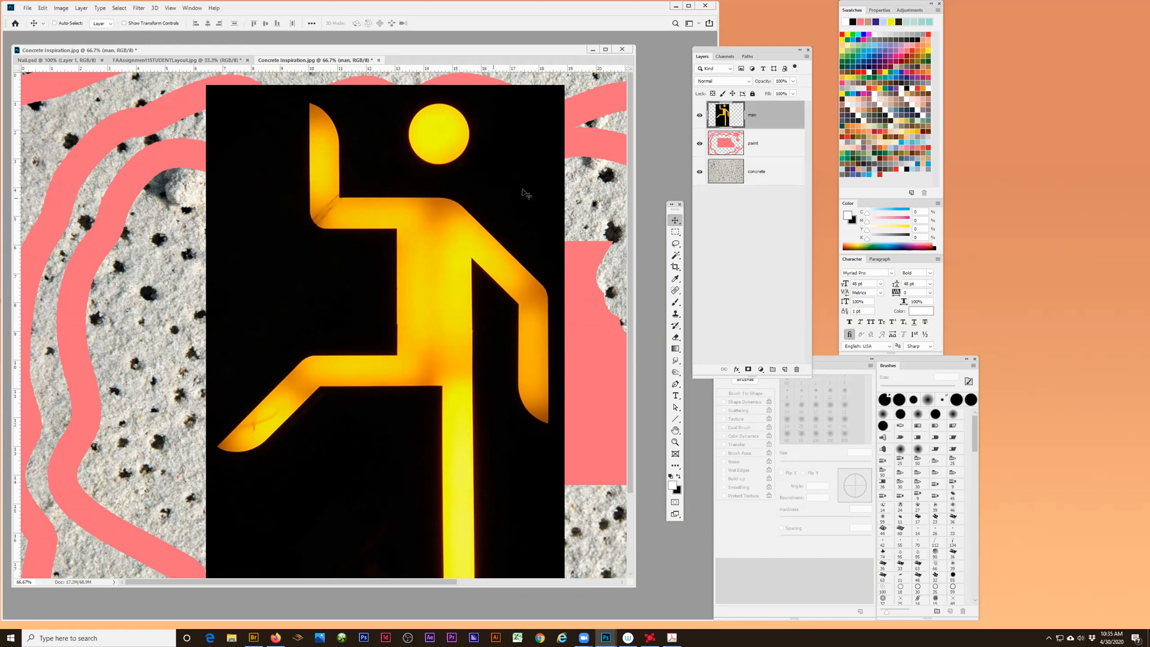
click(806, 57)
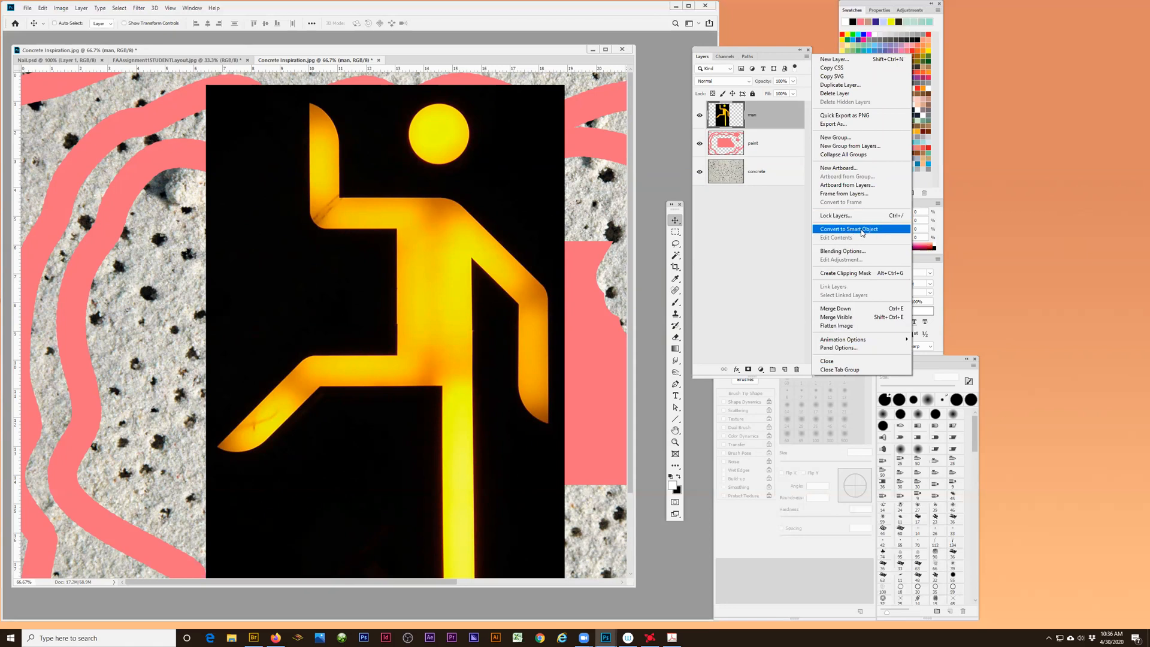
click(863, 231)
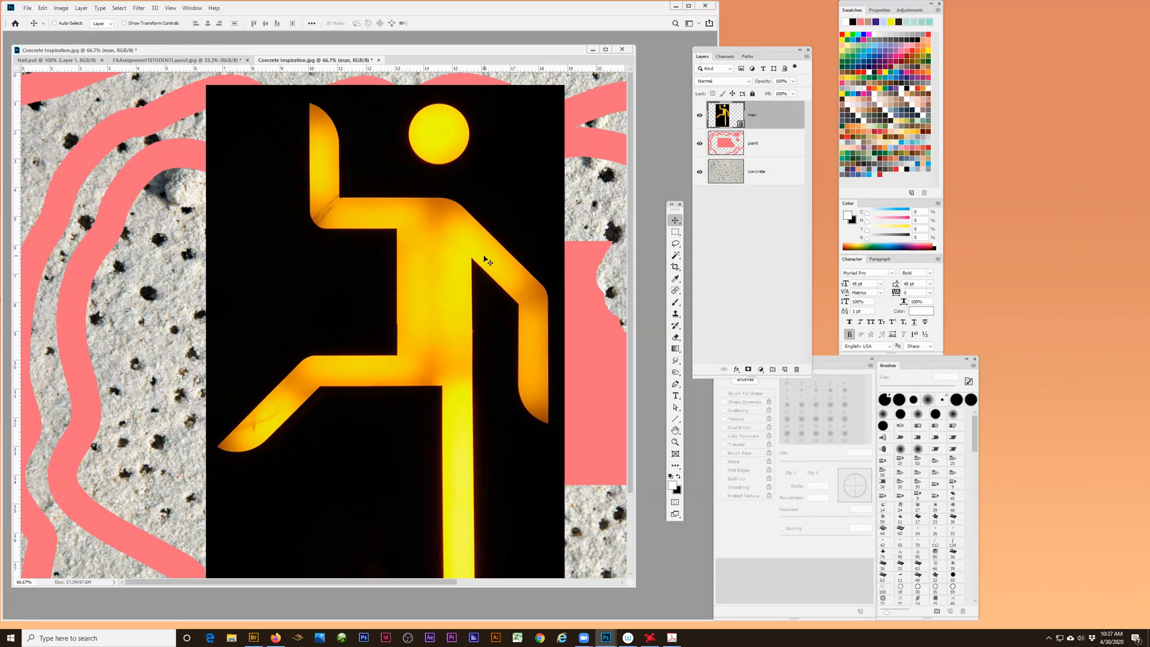
- Reposition the tool palette next to the colour panels and the Layers panel beside the document window
drag(741, 53, 738, 56)
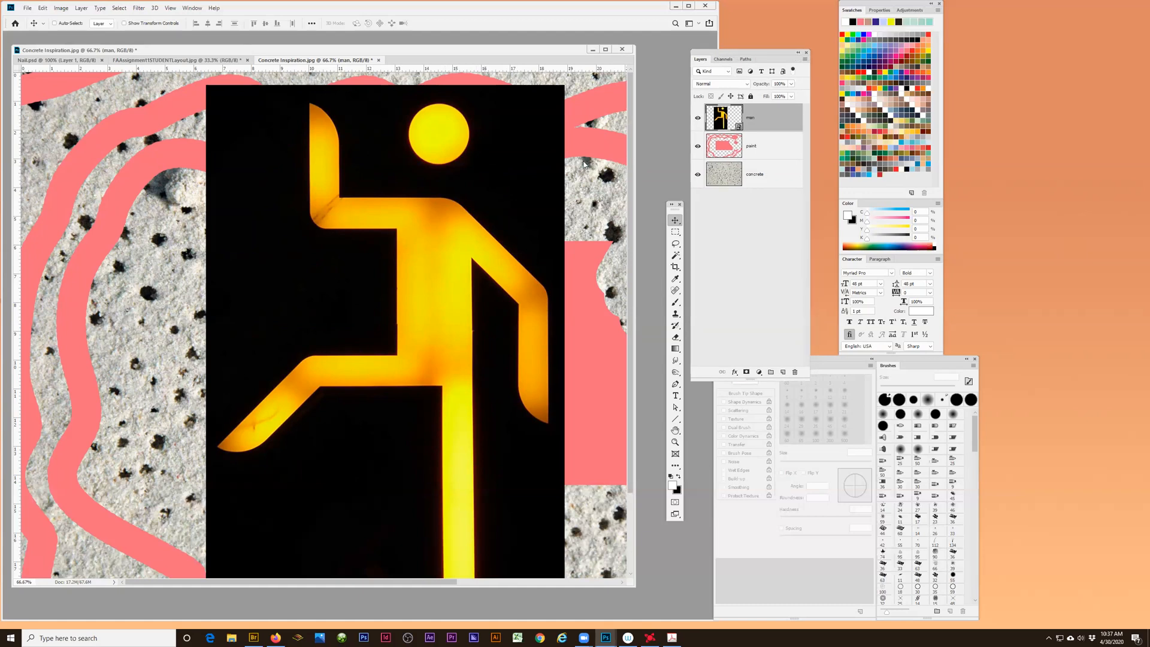
drag(584, 164, 565, 216)
drag(673, 212, 825, 46)
drag(632, 218, 739, 245)
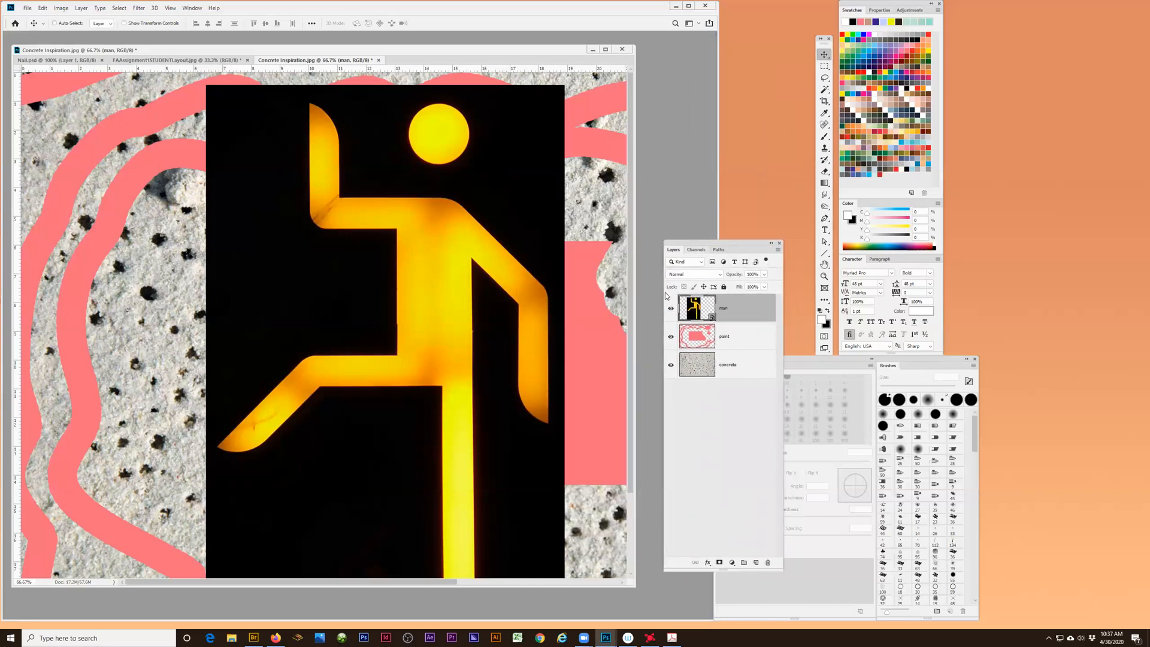
- Rename the man layer "person" and restack the layers as person, concrete and paint from top to bottom
double_click(727, 309)
key(Return)
drag(722, 338, 728, 302)
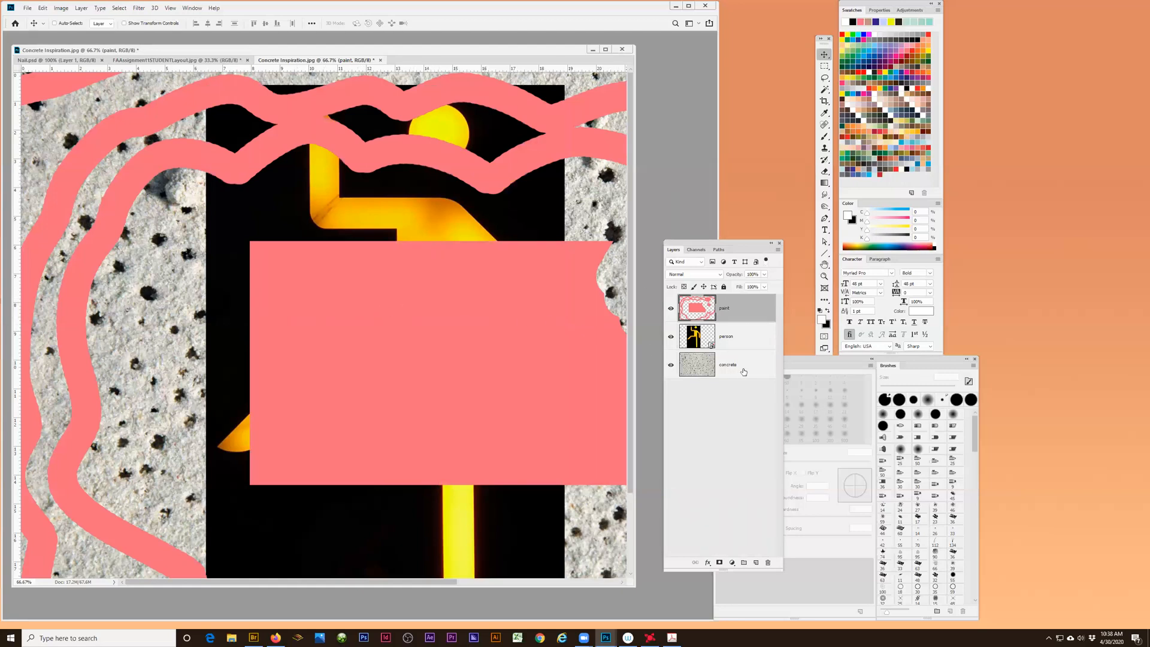
drag(723, 368, 728, 296)
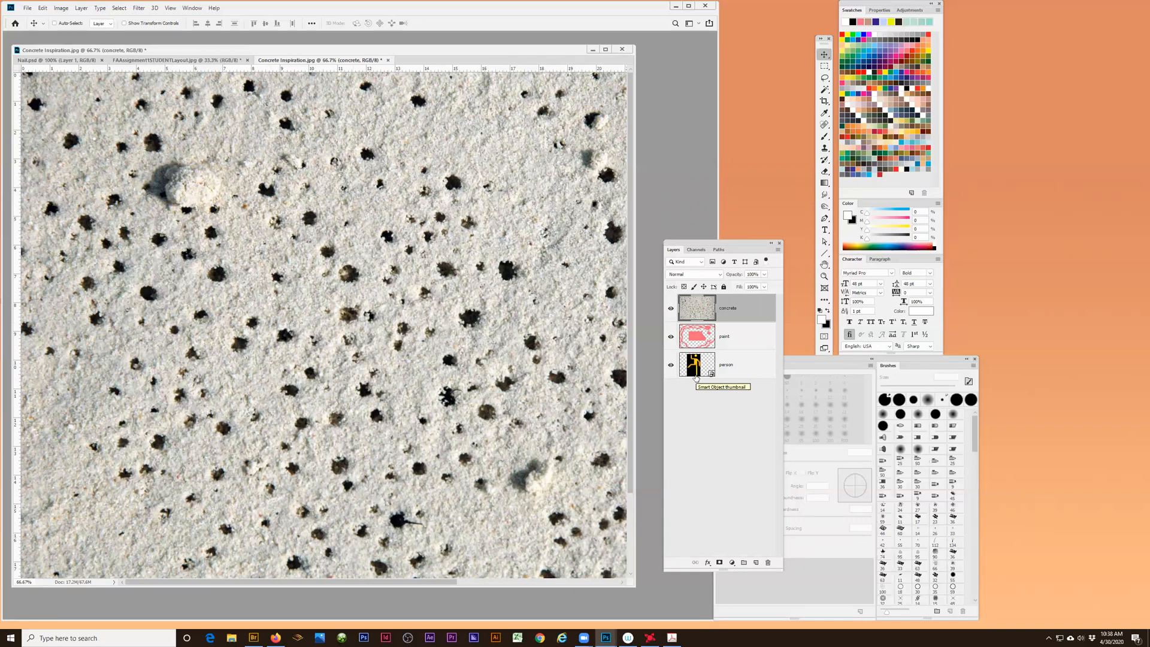
drag(729, 356, 735, 299)
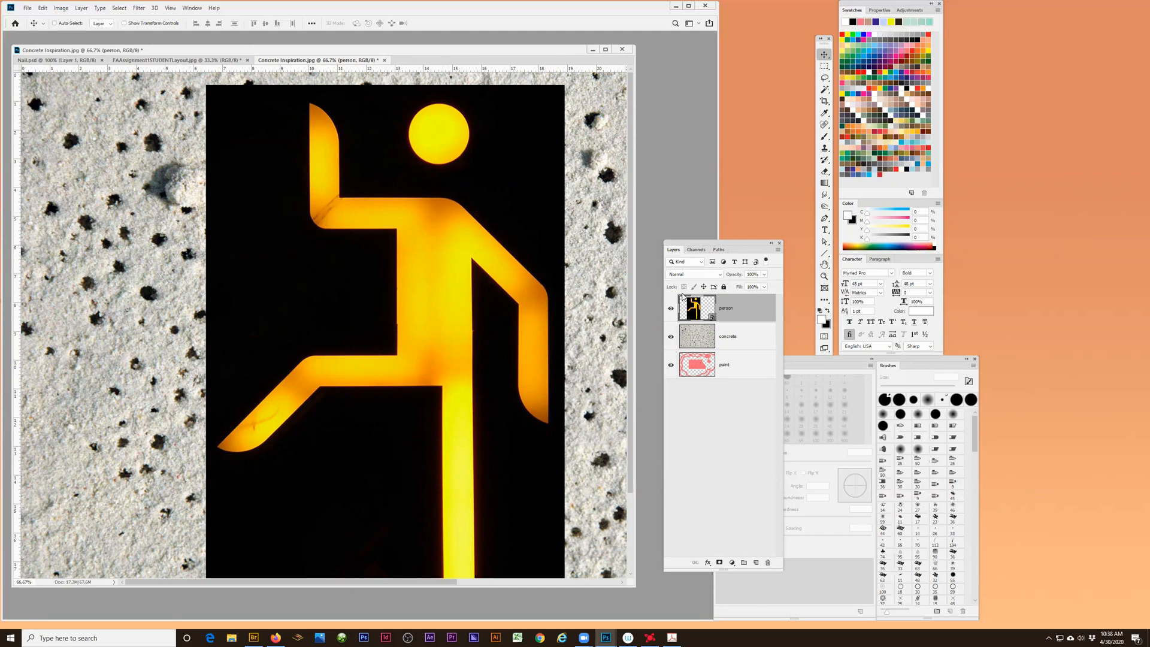
- Hide and show the person layer twice
click(671, 311)
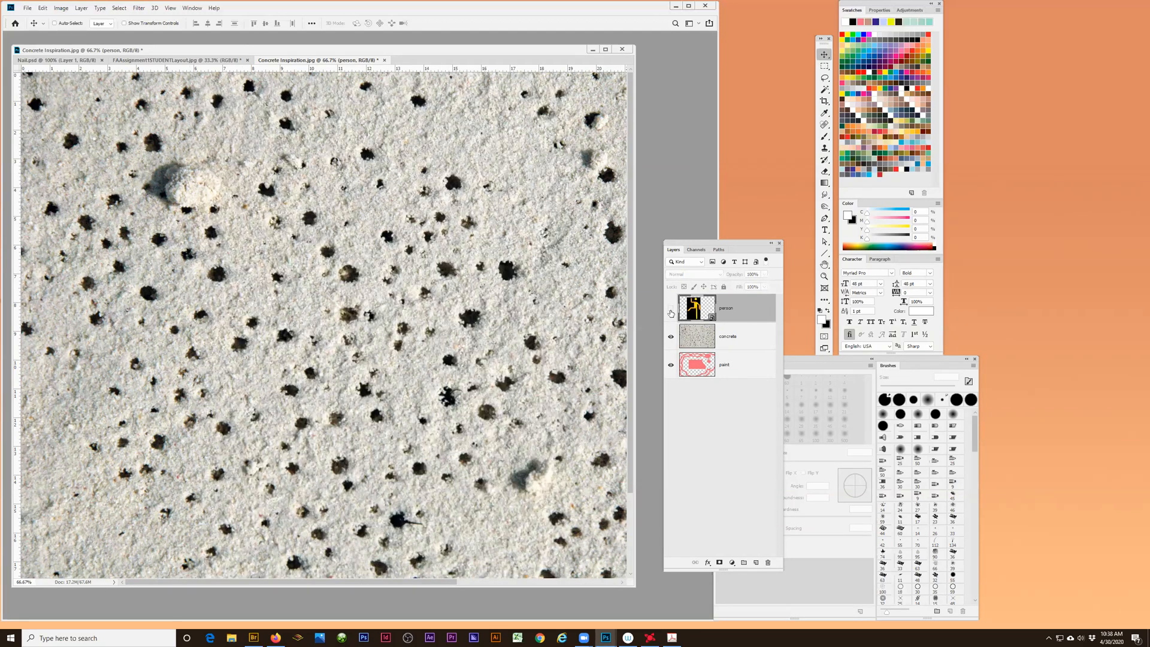
click(671, 311)
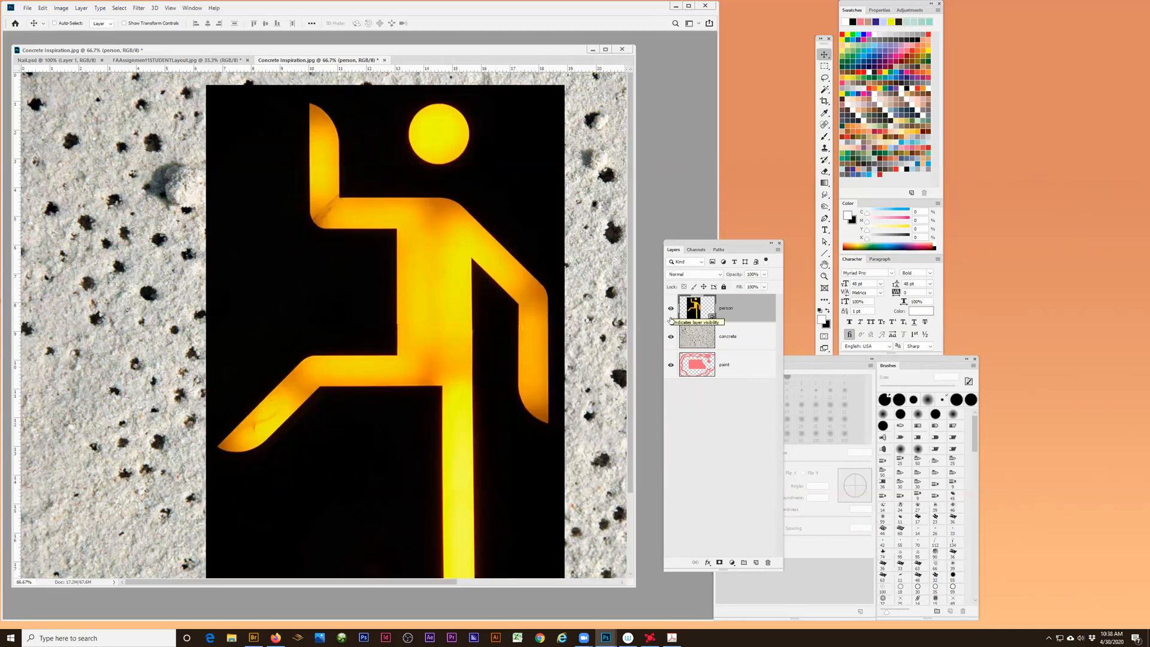
click(671, 310)
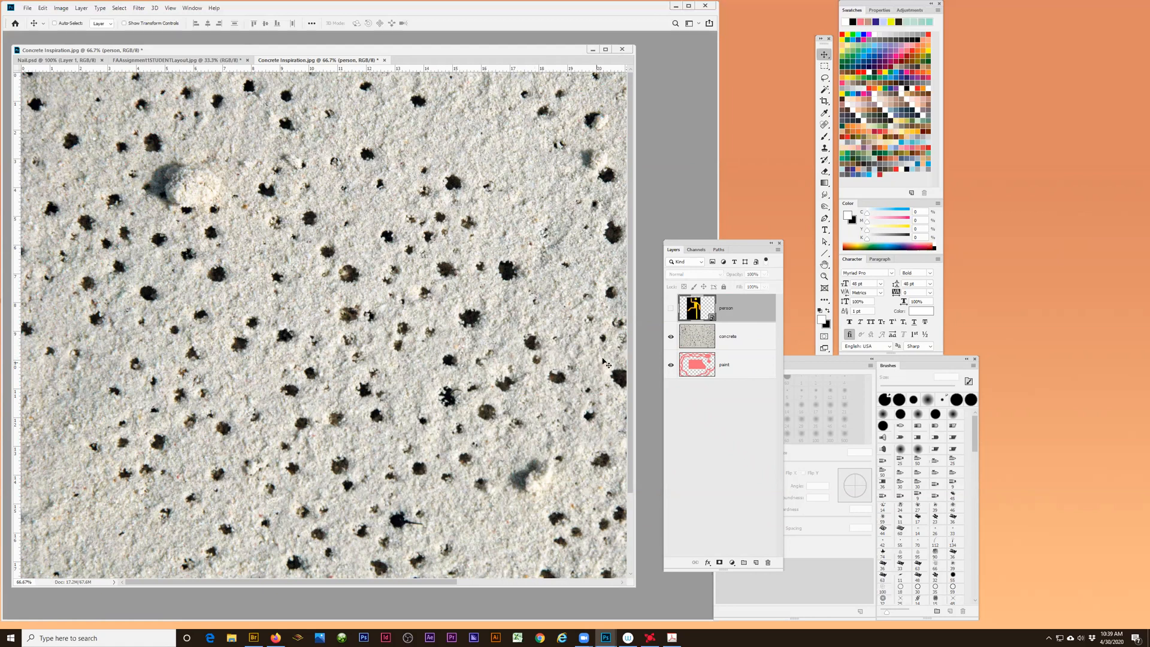
click(670, 309)
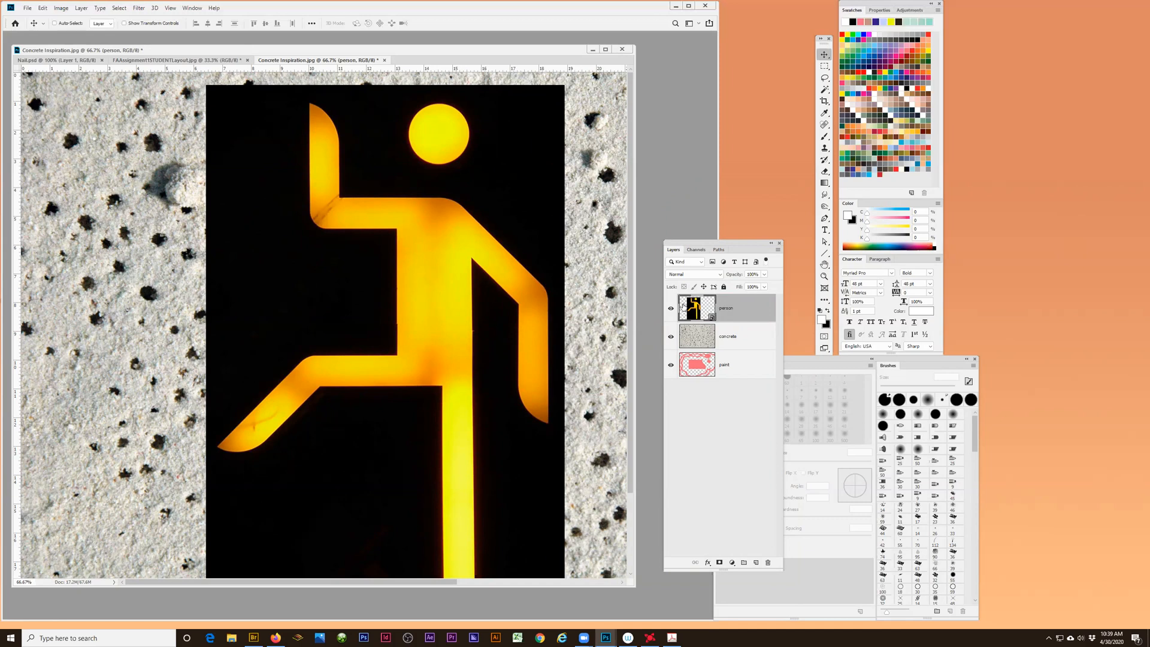
- Lock everything on the person layer and try to use the Move and Brush tools on it
click(724, 288)
click(117, 318)
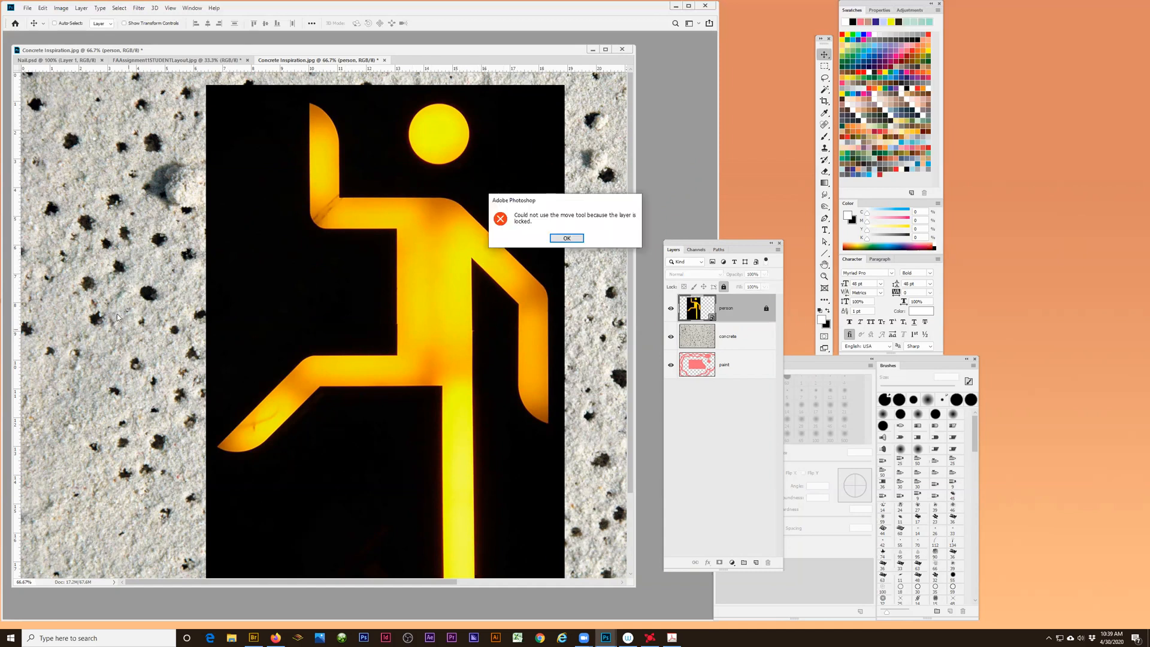
click(567, 238)
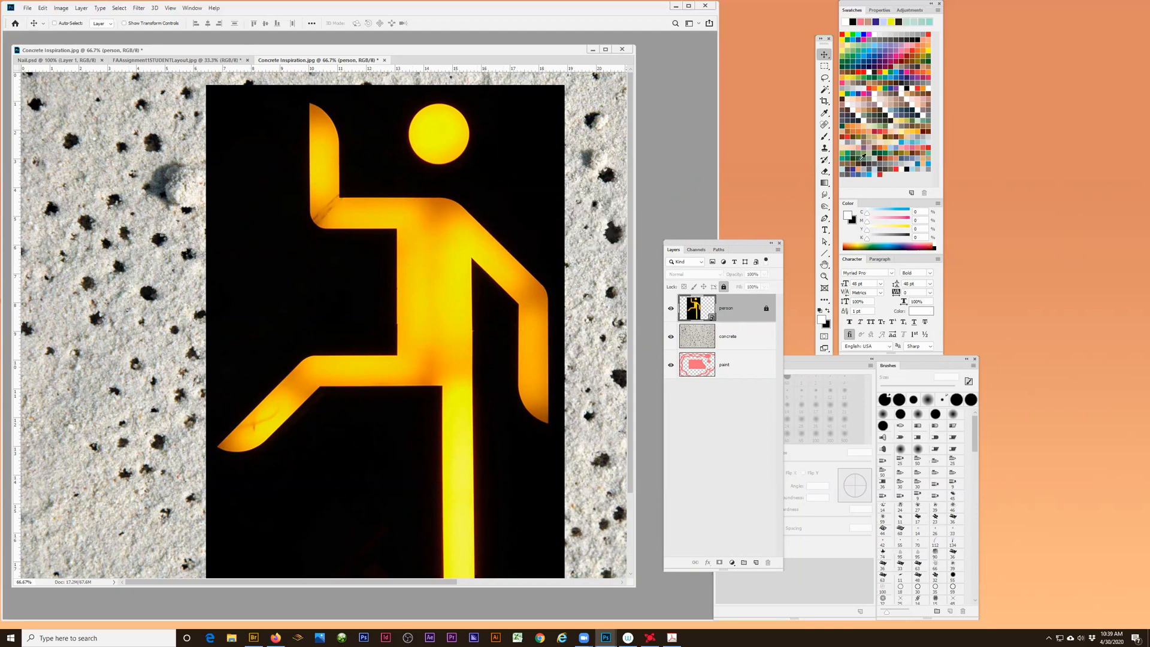
click(825, 137)
click(158, 275)
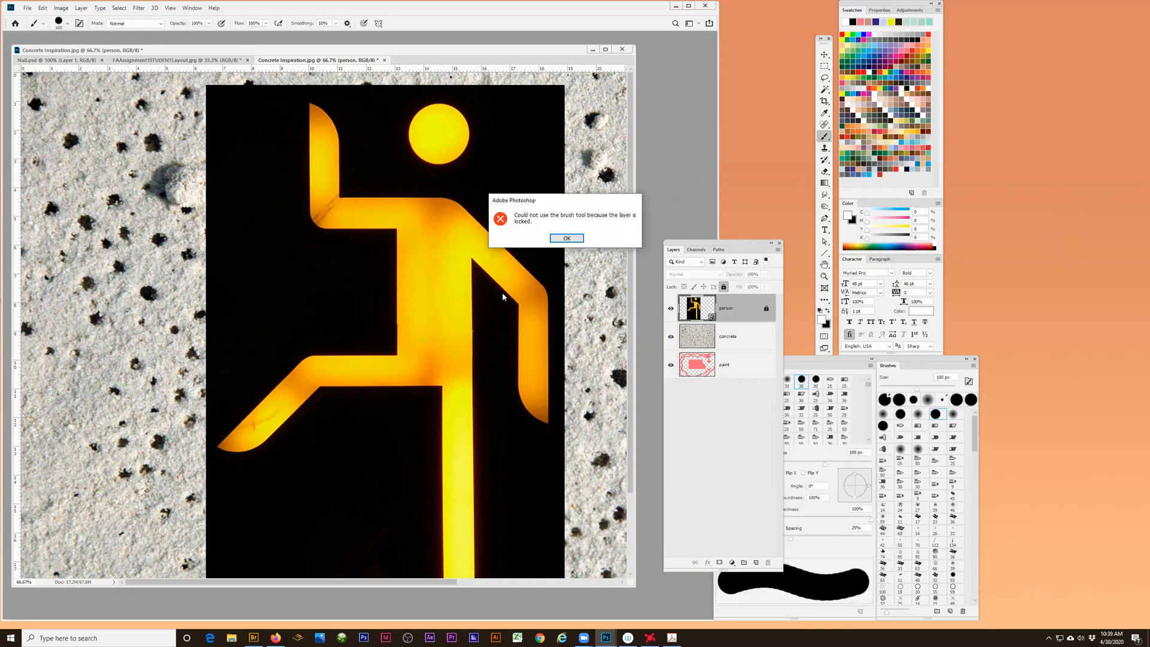
click(567, 239)
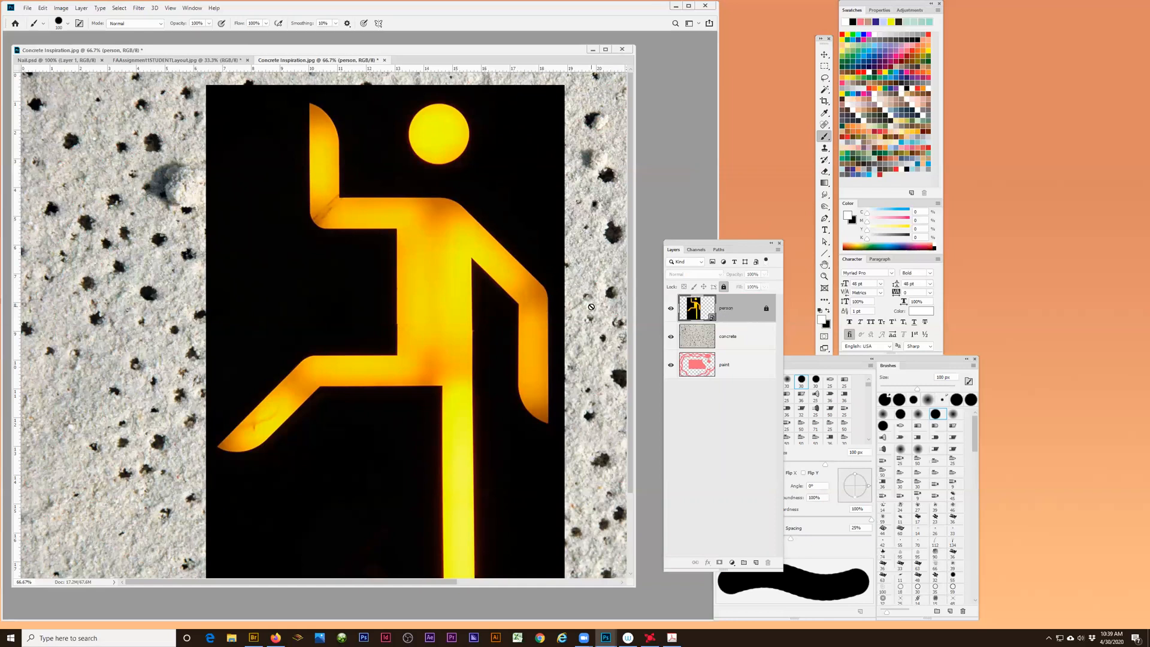
- Unlock the person layer and shift the neon figure to the left and slightly down with the Move tool
click(766, 309)
click(825, 55)
drag(478, 297, 403, 314)
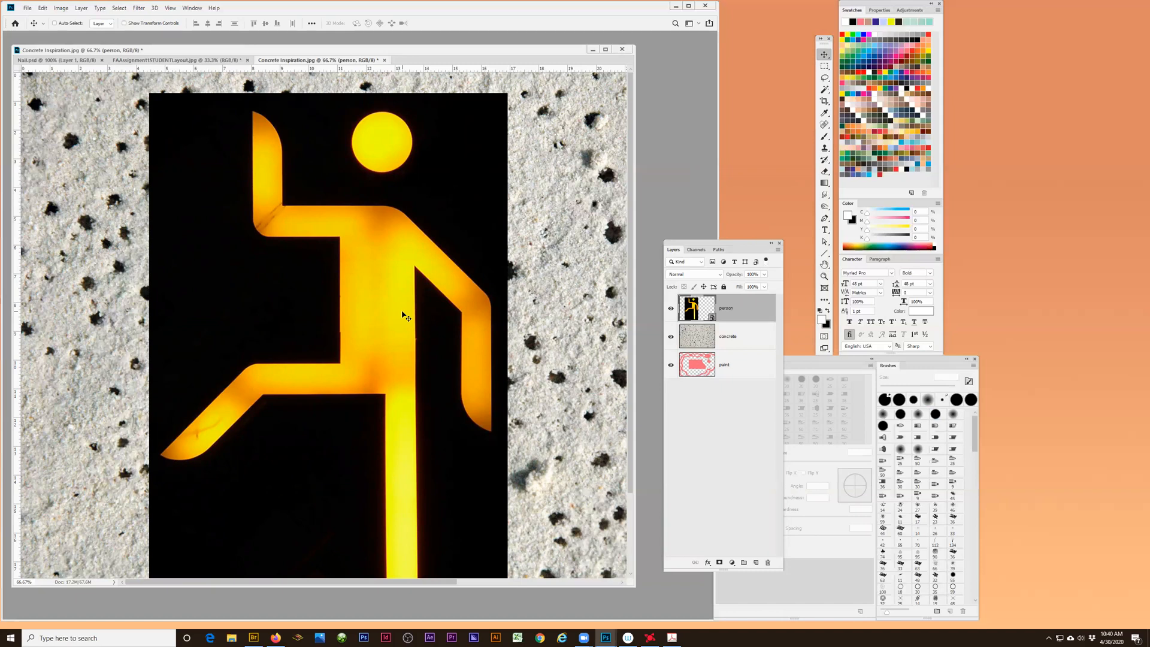
- Delete the person layer and undo the deletion, twice in a row
key(Delete)
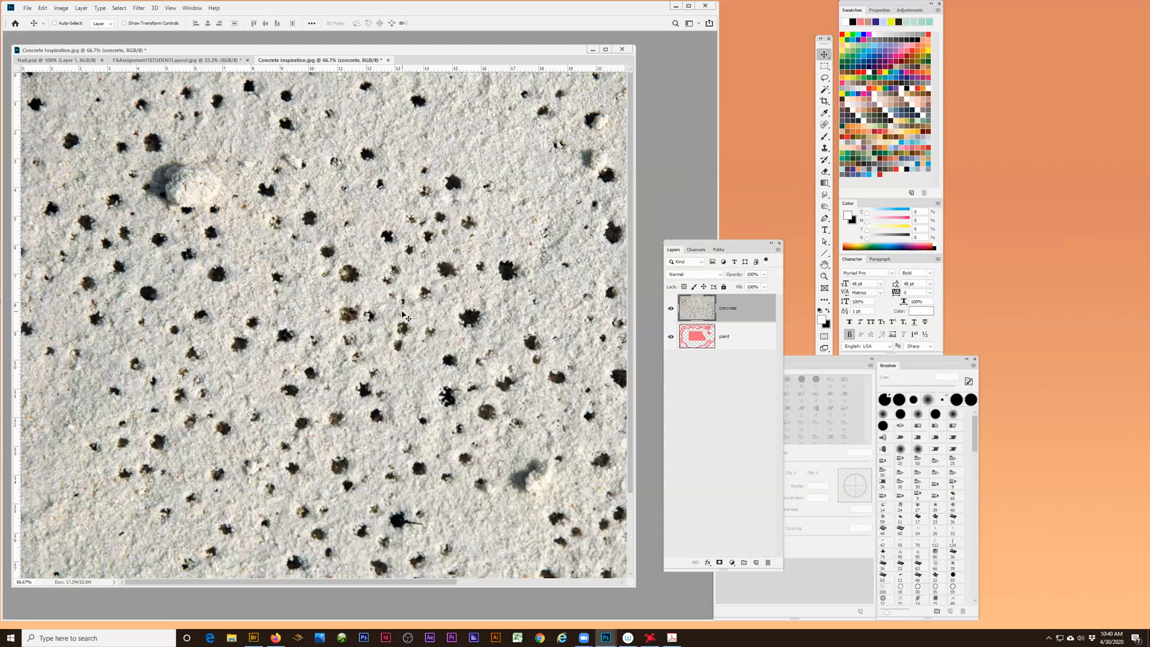
key(ctrl+z)
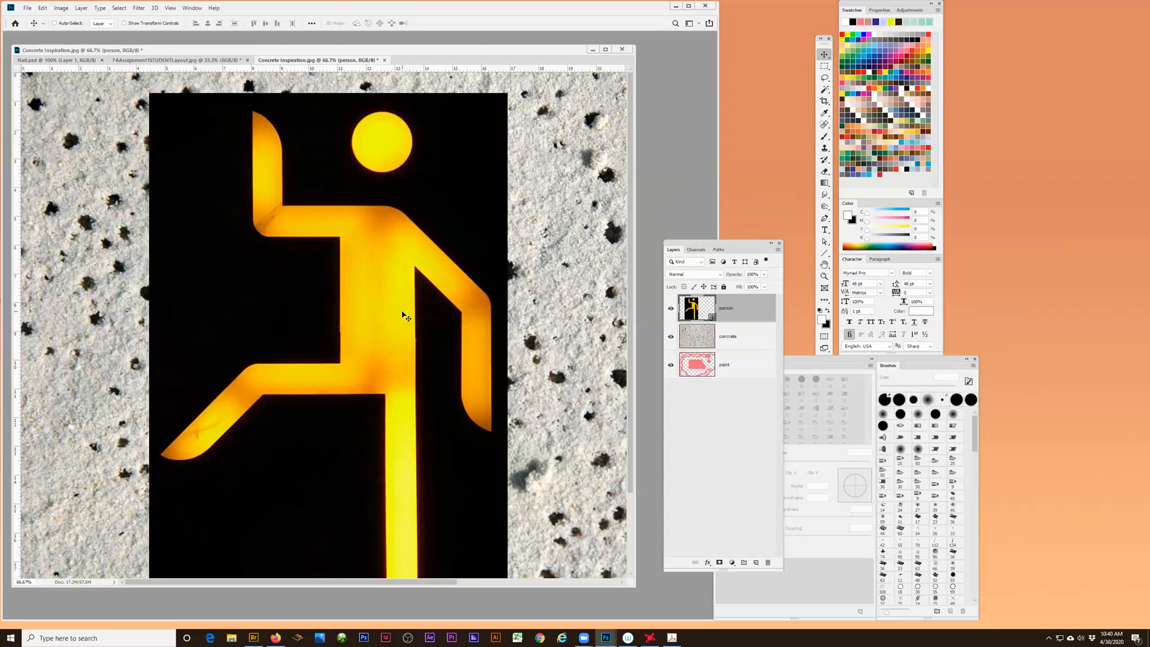
key(Delete)
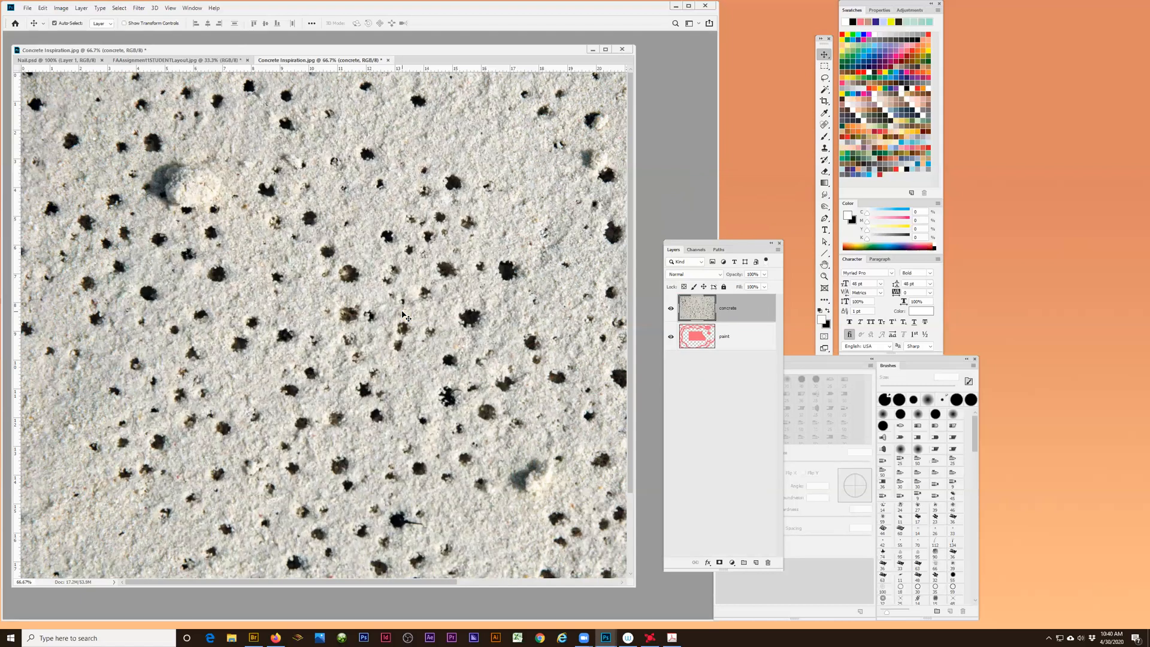
key(ctrl+z)
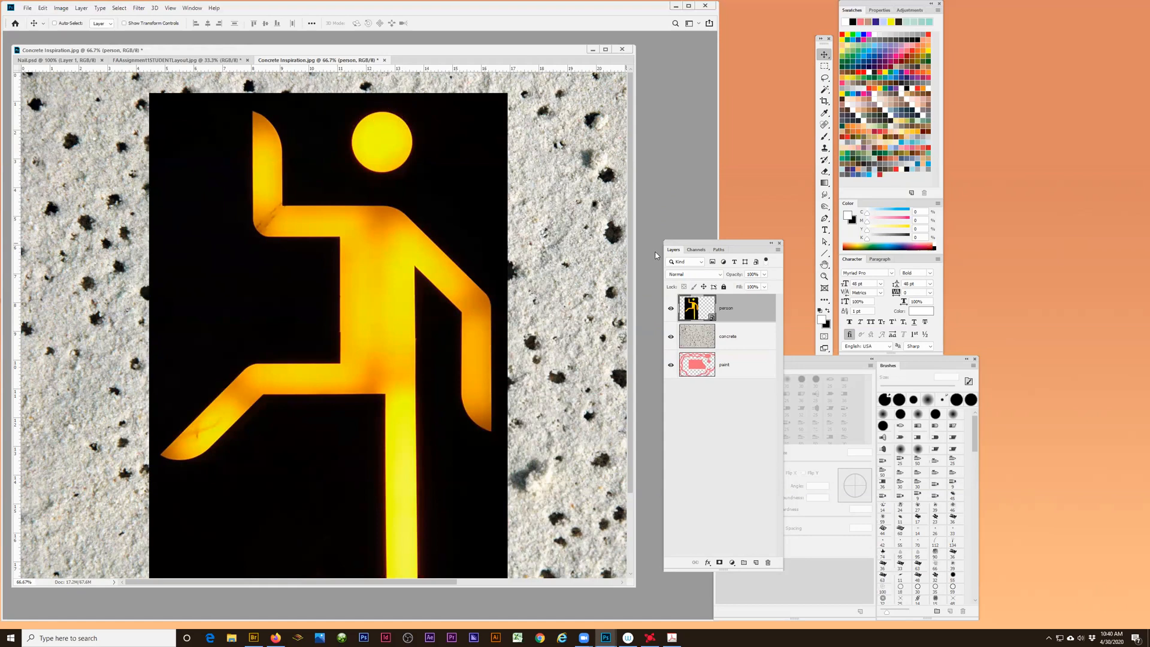
- Try to move the neon figure with the person layer's position locked, and release that lock
click(724, 287)
click(704, 287)
click(385, 306)
click(567, 236)
click(704, 287)
click(704, 287)
- Lock the concrete layer's image pixels, and test moving the texture and painting on it with the Brush tool
click(729, 337)
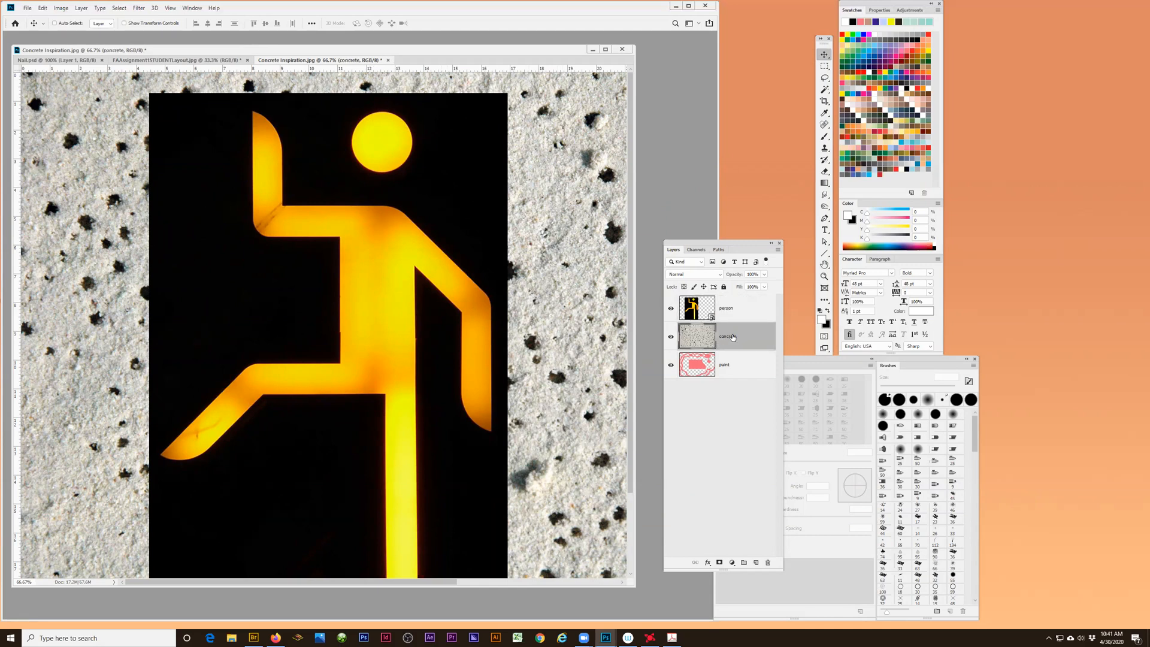
click(694, 288)
mouse_move(372, 280)
mouse_down()
mouse_move(462, 271)
mouse_move(396, 267)
mouse_up()
mouse_move(564, 231)
mouse_down()
mouse_move(556, 257)
mouse_move(563, 243)
mouse_up()
key(b)
click(574, 271)
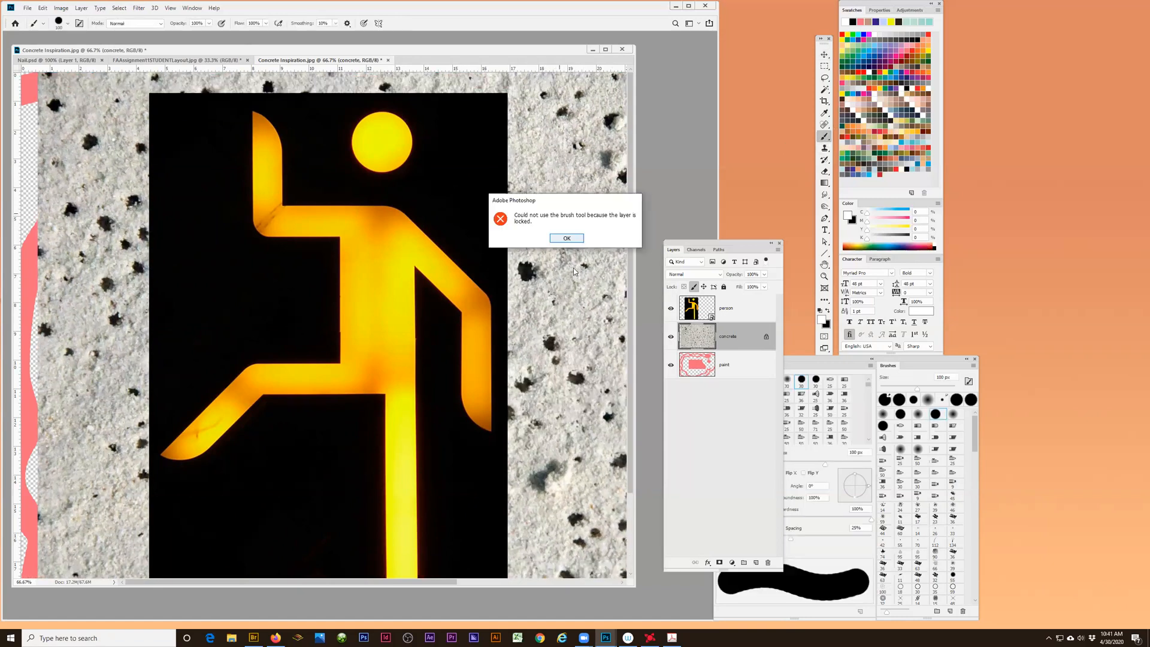
click(569, 238)
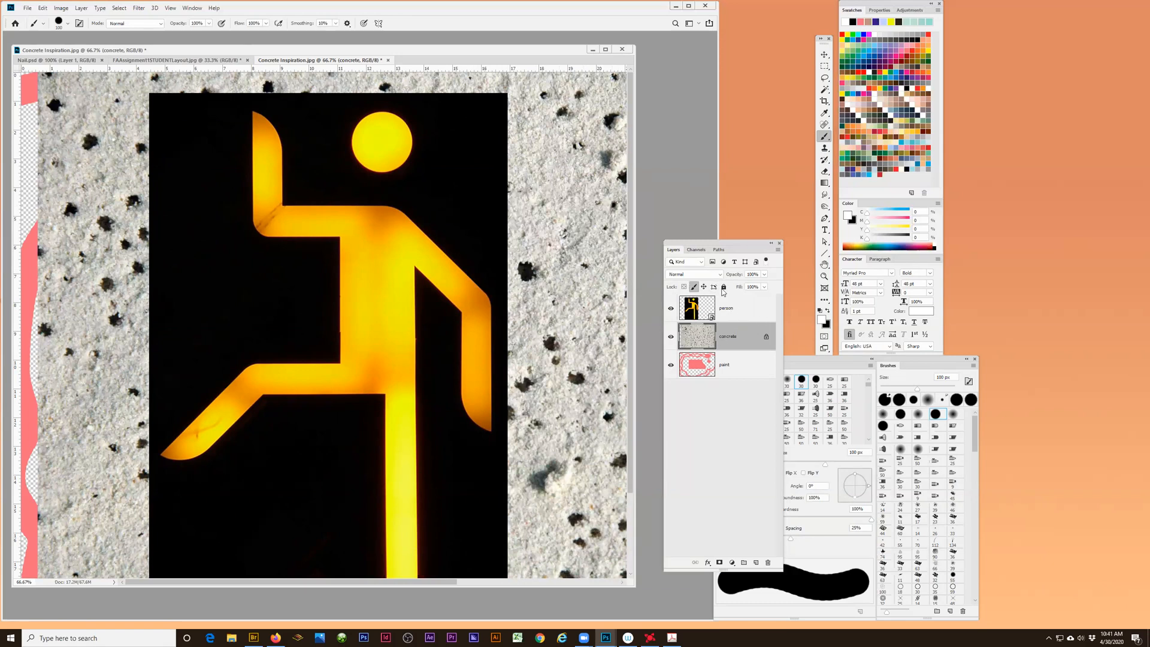
- Replace the concrete layer's pixel lock with a full lock and bring the paint layer to the top of the stack
click(694, 287)
click(724, 289)
mouse_move(723, 367)
mouse_down()
mouse_move(727, 300)
mouse_move(743, 304)
mouse_up()
drag(735, 245, 725, 203)
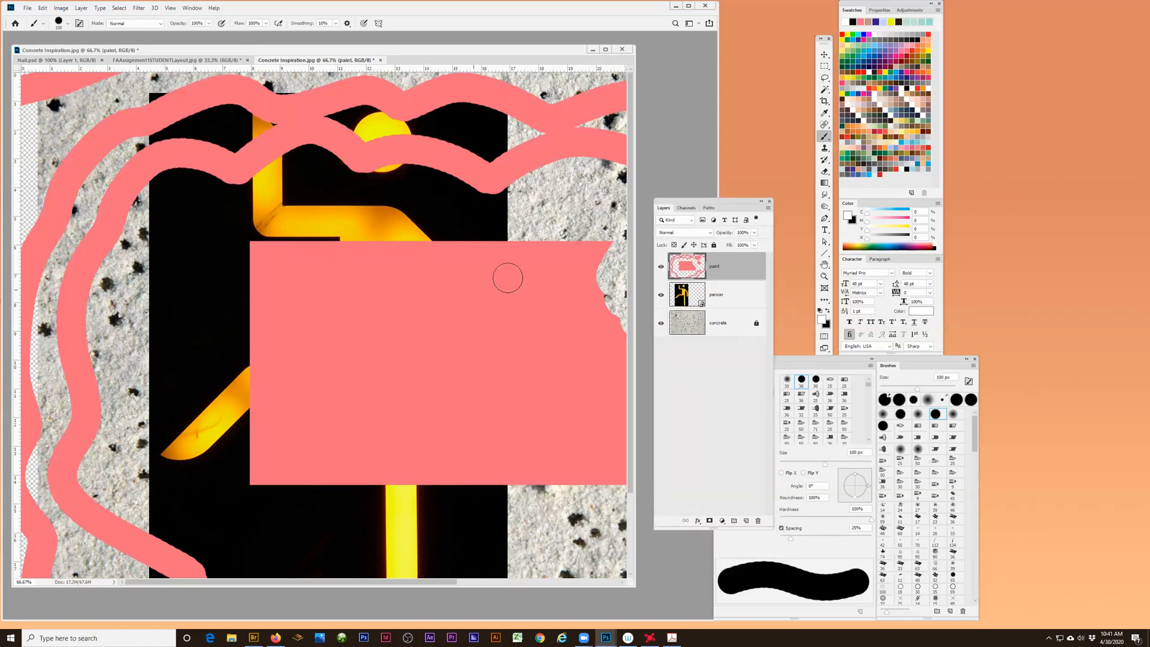
- Look at the list of layers lying under the pink rectangle and at the Layers panel's command list
click(825, 55)
right_click(381, 285)
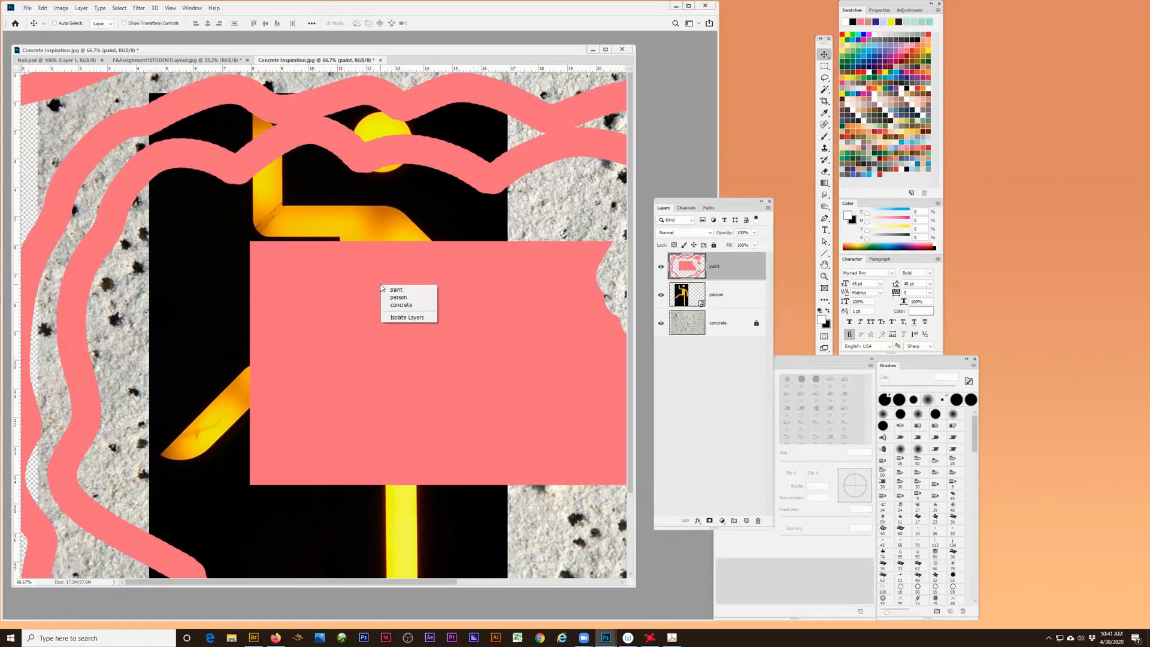
click(511, 50)
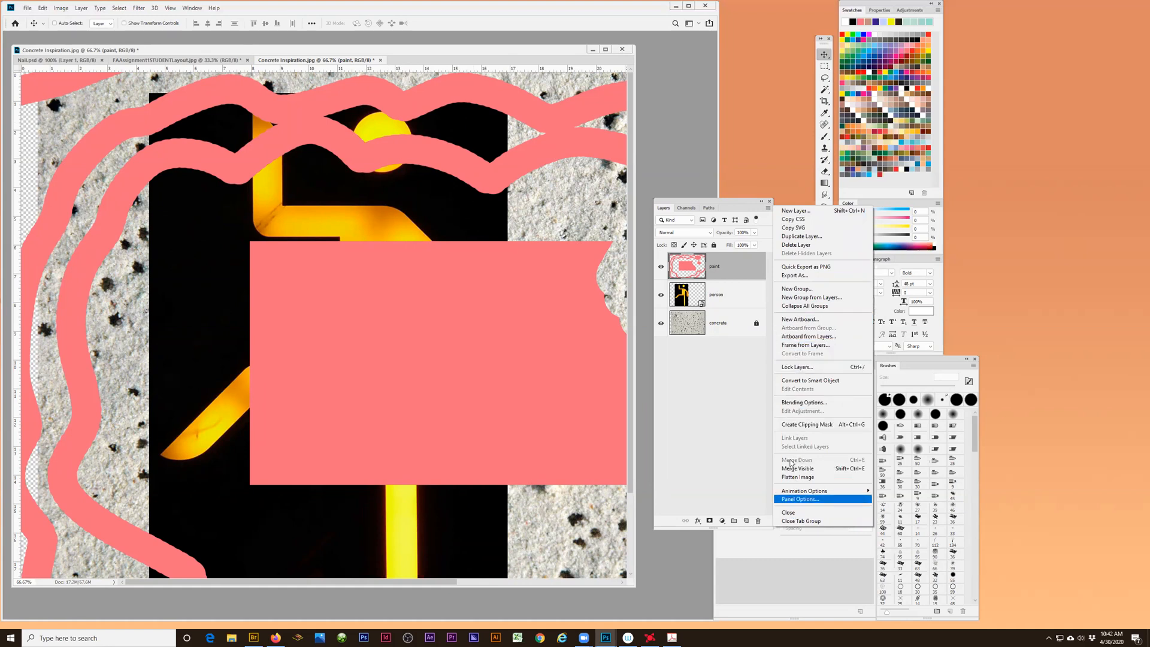
click(324, 53)
- Send the paint layer to the back of the stack with the Arrange command
click(81, 9)
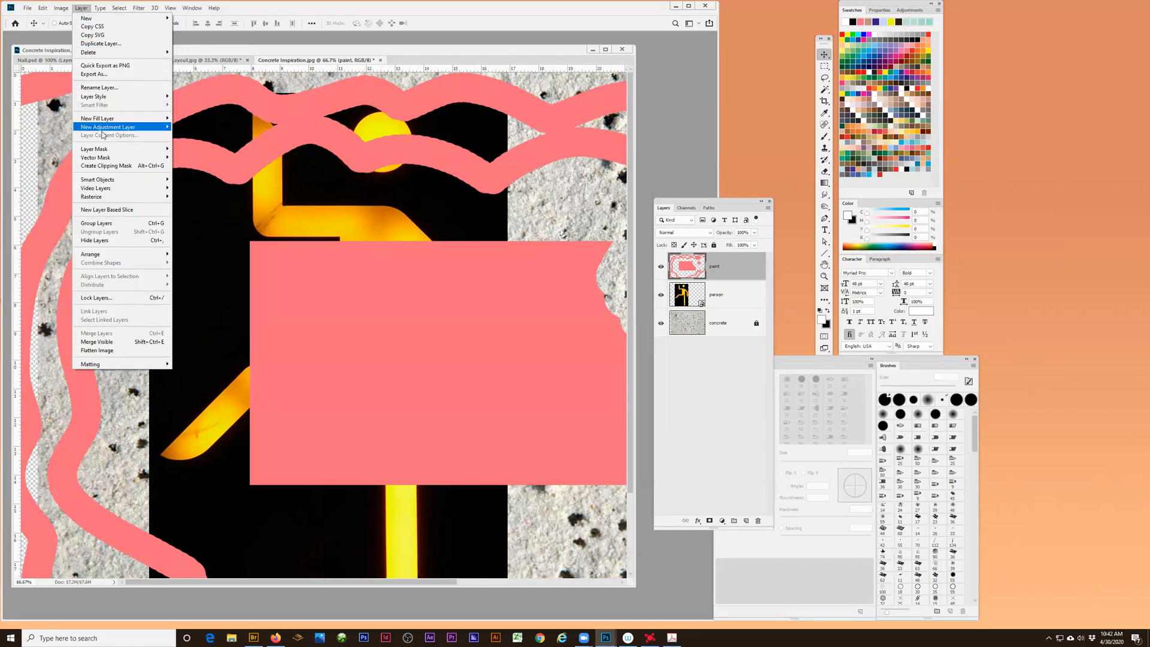
mouse_move(92, 257)
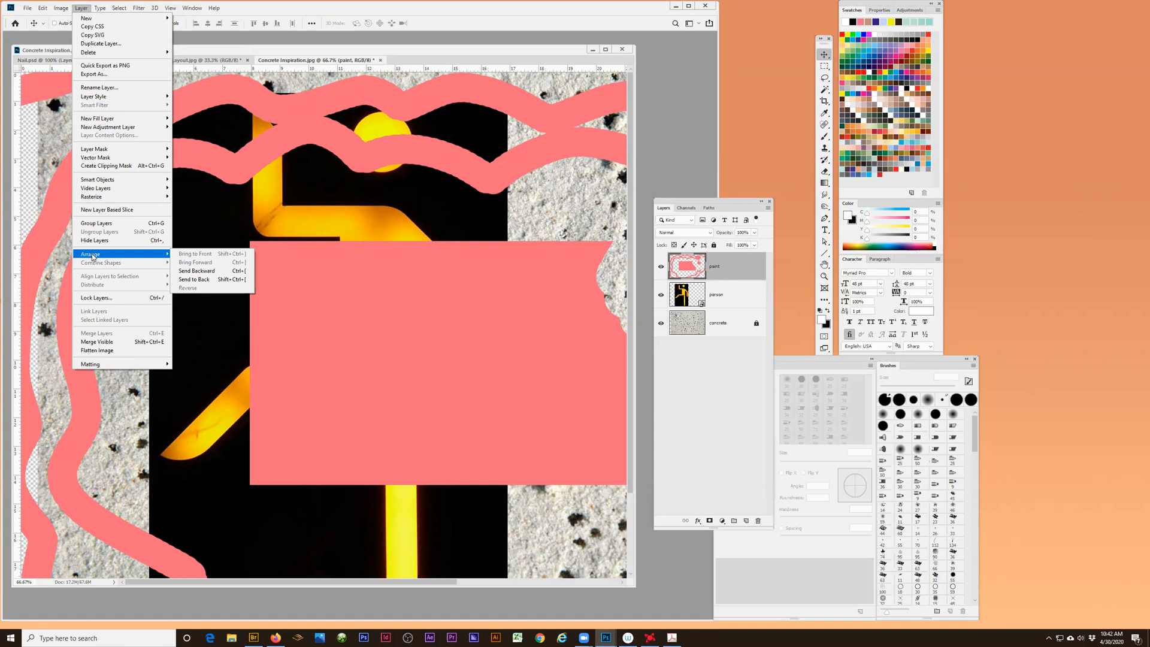
click(194, 280)
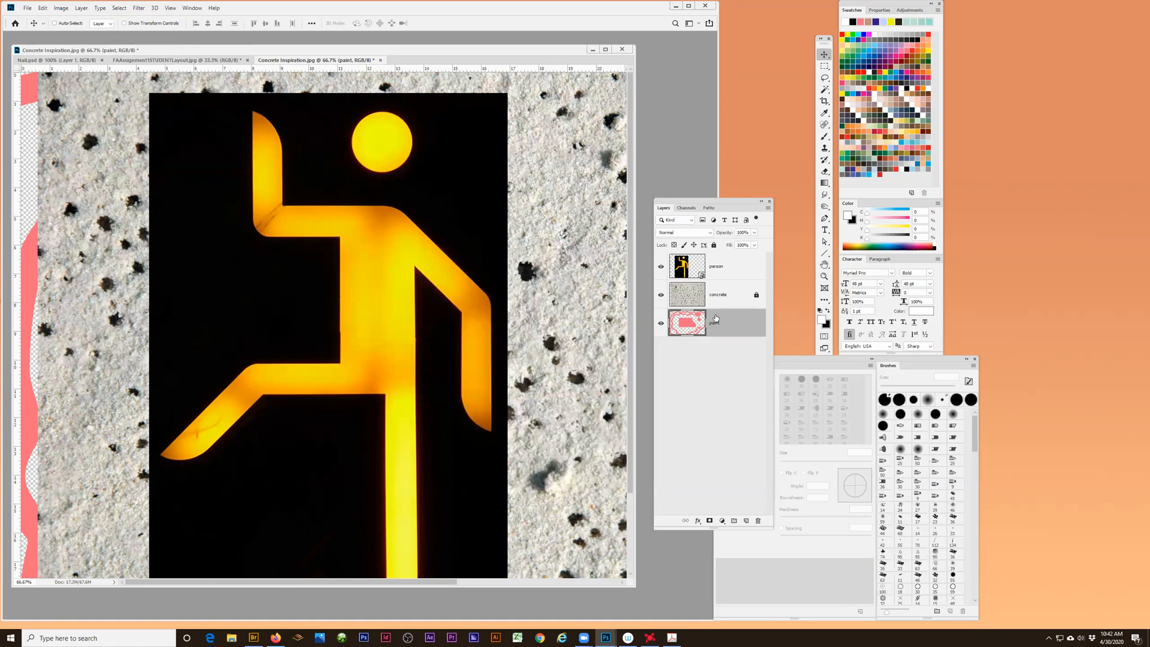
- Place the paint layer between person and concrete and shift its pink shapes slightly right and down
mouse_move(714, 311)
mouse_down()
mouse_move(721, 252)
mouse_move(704, 311)
mouse_move(724, 309)
mouse_up()
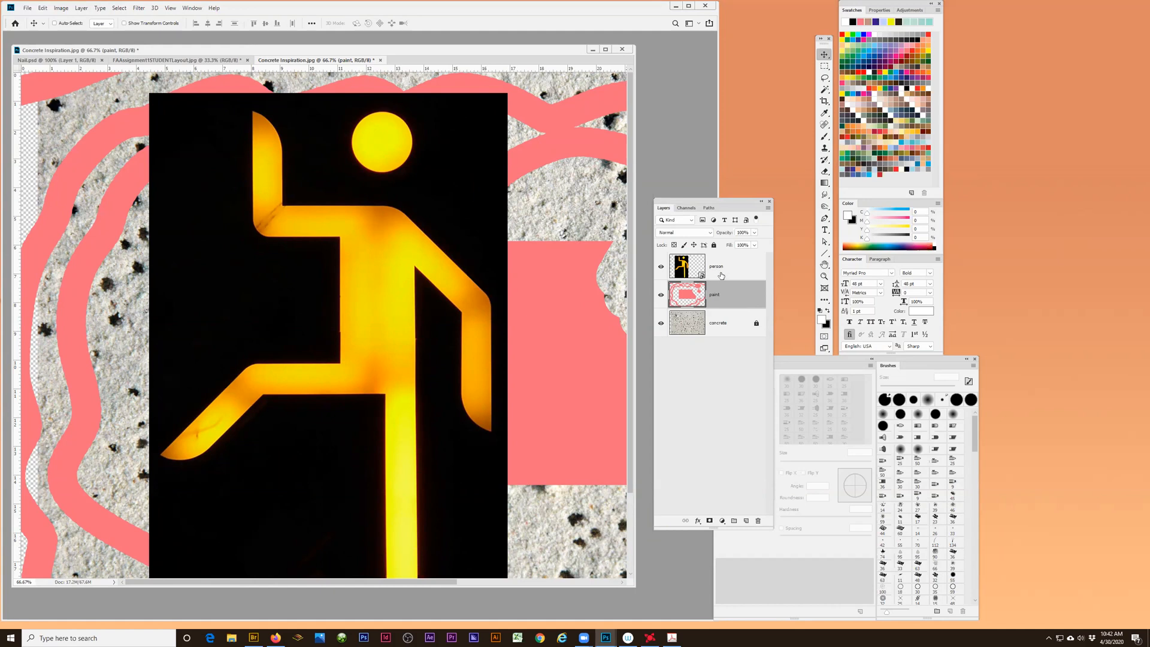
mouse_move(570, 306)
mouse_down()
mouse_move(570, 285)
mouse_move(571, 330)
mouse_move(581, 321)
mouse_up()
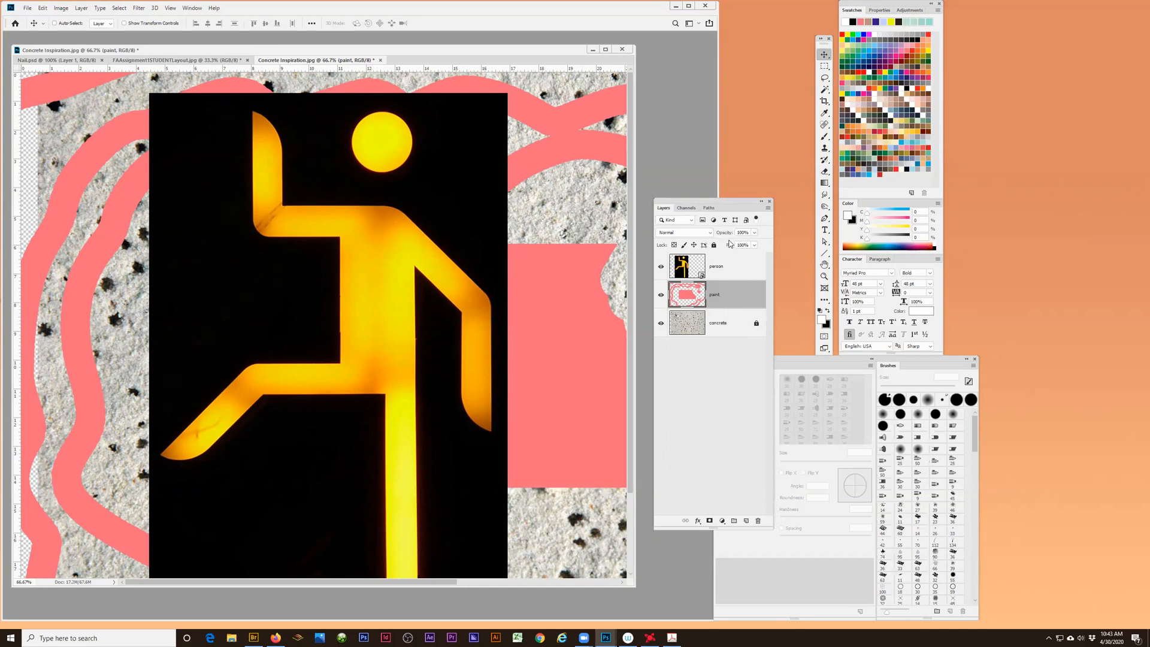
- Try the paint layer at 60% opacity and restore it to 100%
click(754, 233)
drag(753, 241, 739, 242)
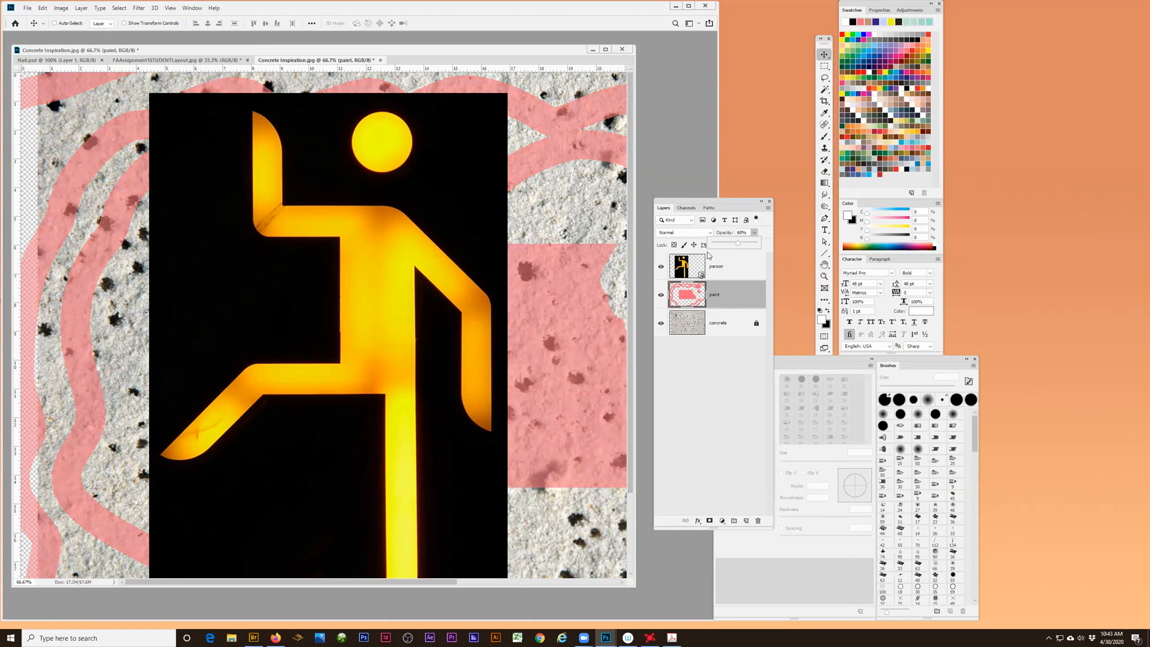
mouse_move(739, 244)
mouse_down()
mouse_move(727, 246)
mouse_move(779, 246)
mouse_up()
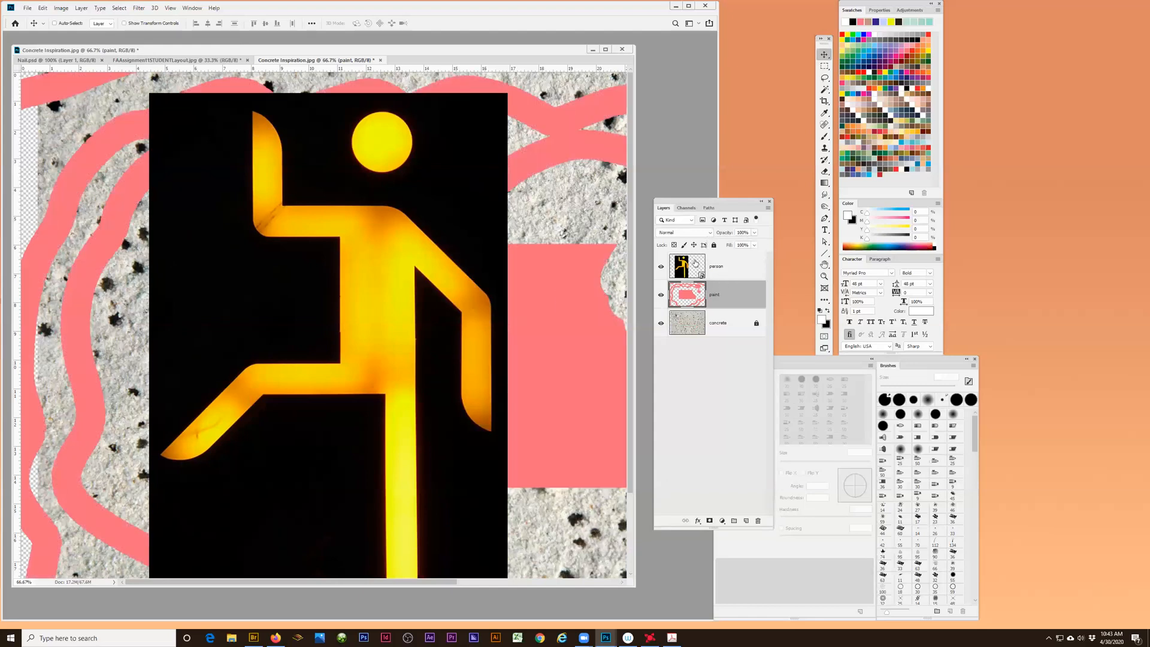
- Try the person layer at 46% opacity and restore it to 100%
click(716, 268)
click(755, 234)
drag(740, 242, 725, 252)
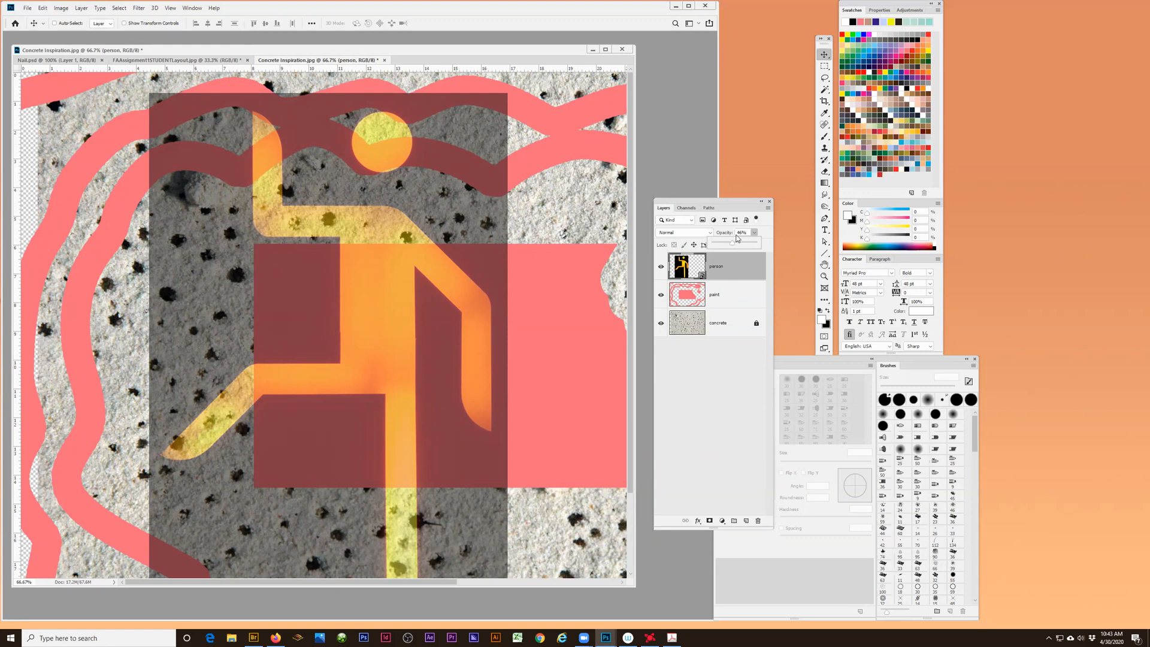
drag(732, 244, 763, 244)
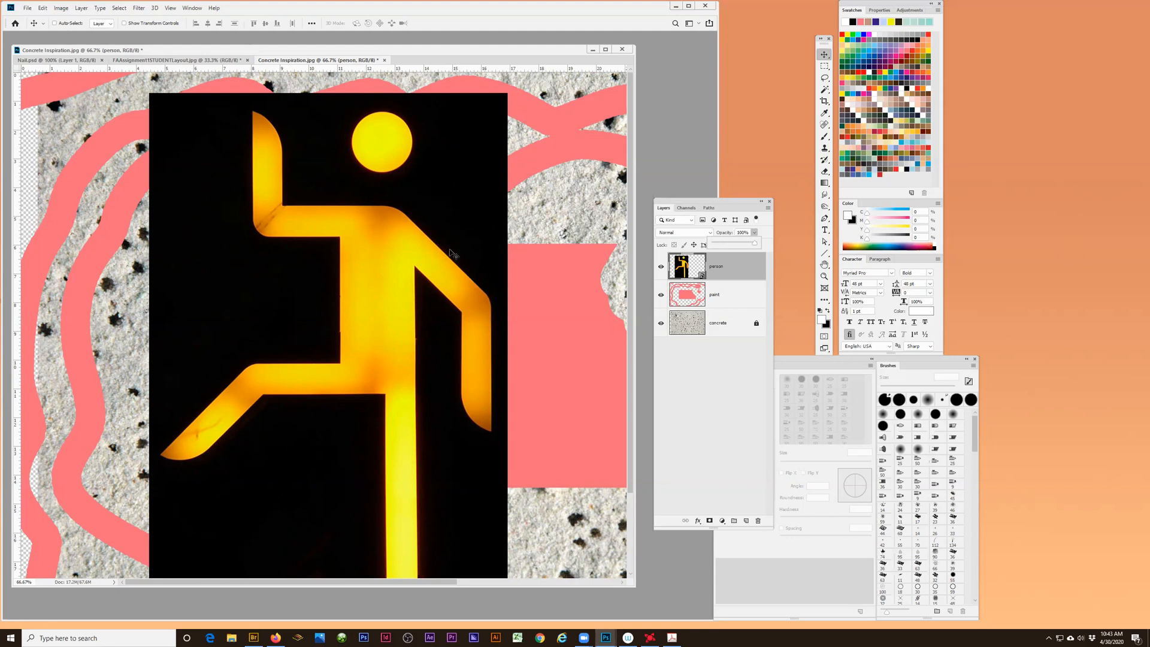
- Preview blend modes such as Screen on the person layer and keep it at Normal
click(710, 233)
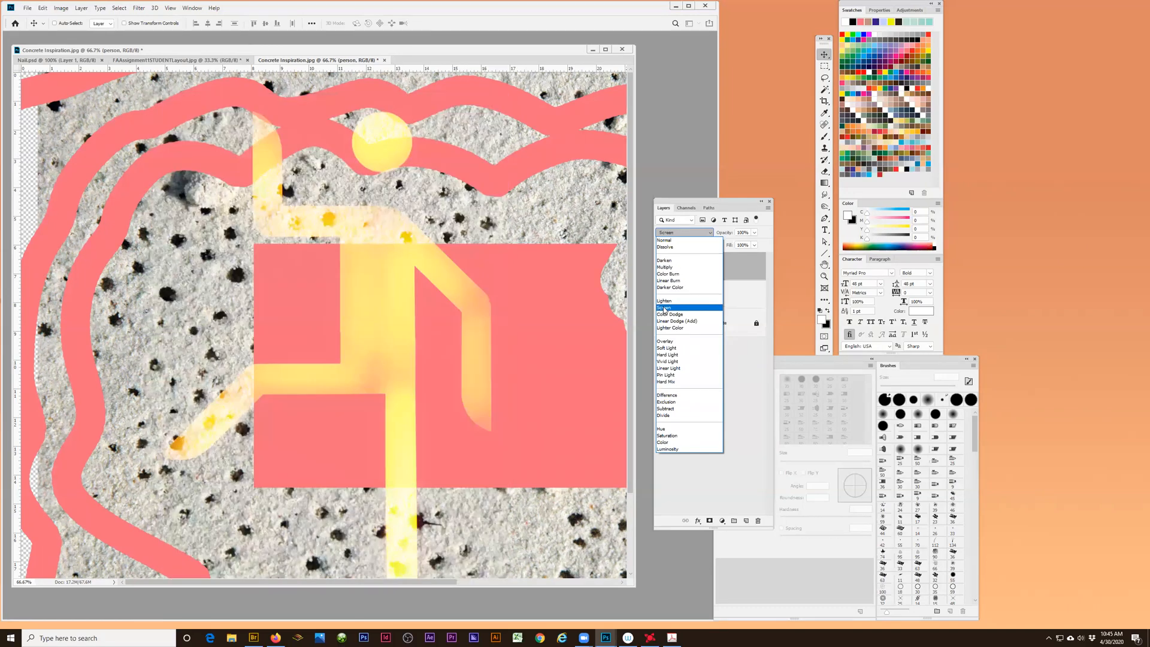
click(702, 202)
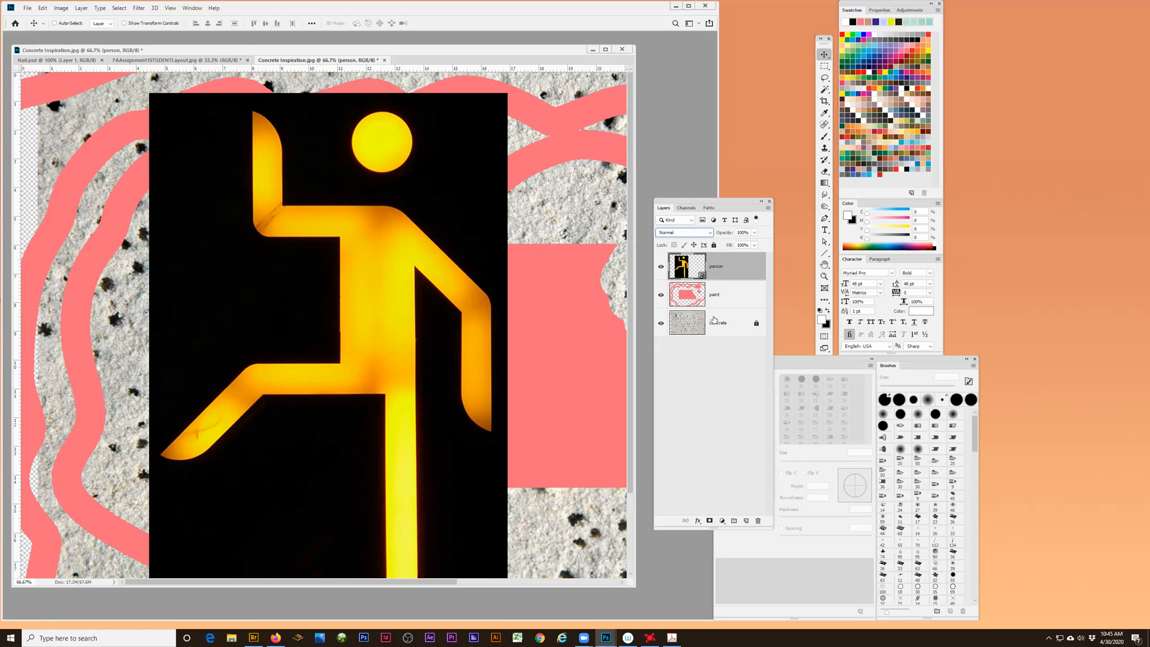
- Zoom out to 33.3% to view the whole concrete composition and look over the list of available panels
click(825, 276)
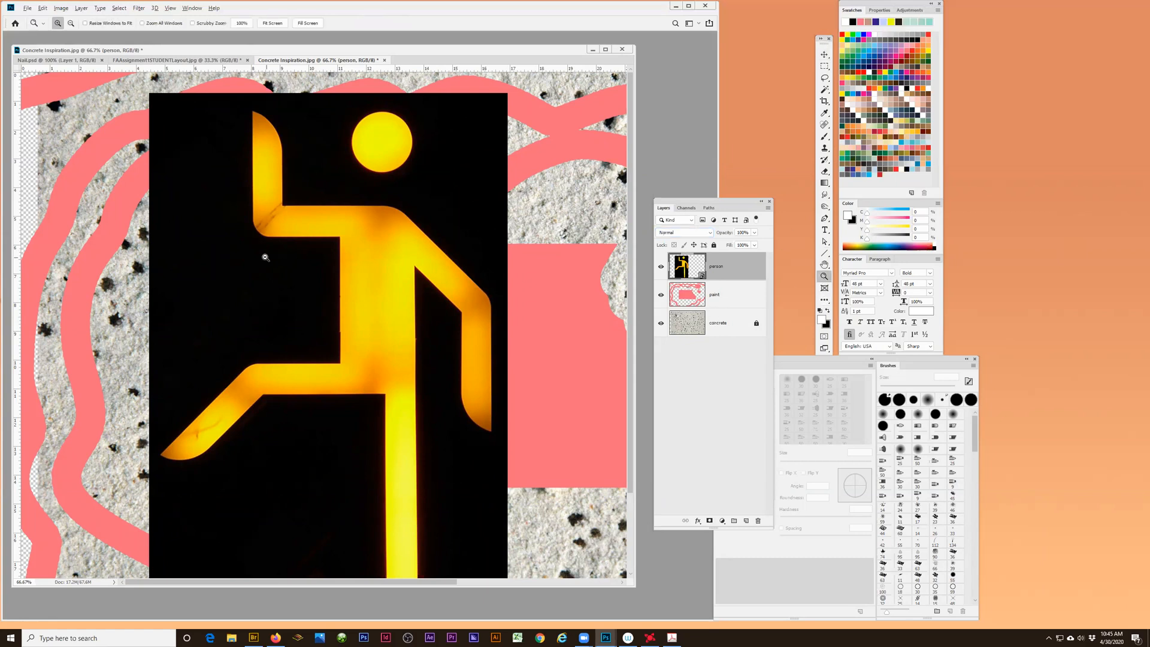
alt+click(262, 257)
alt+click(314, 257)
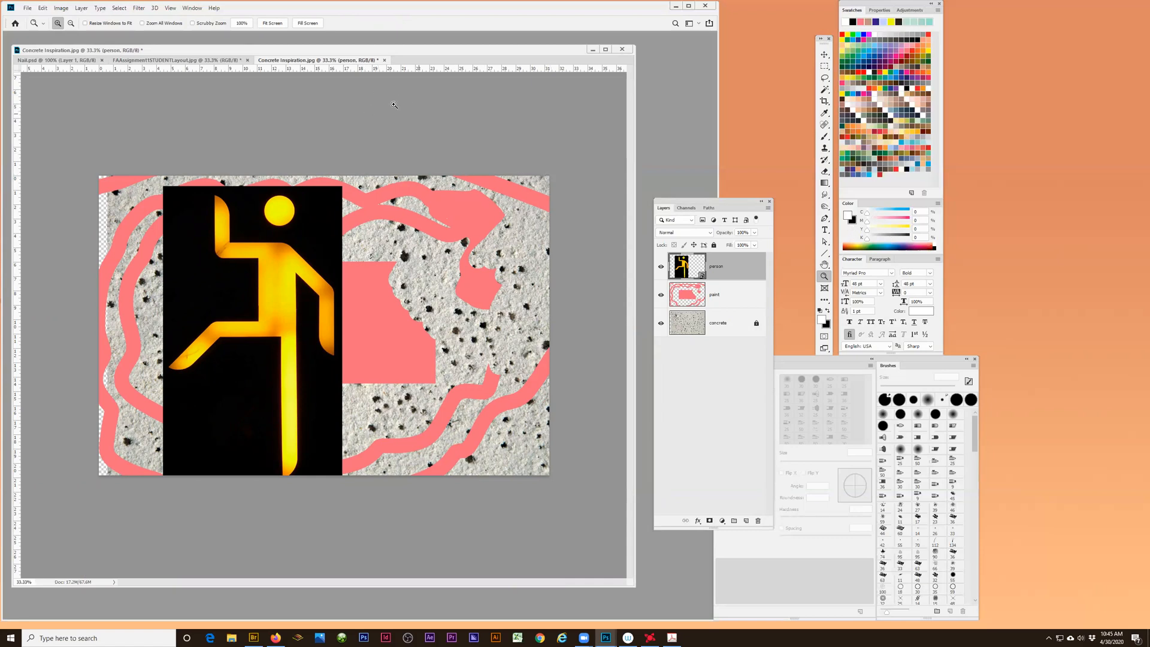
click(192, 8)
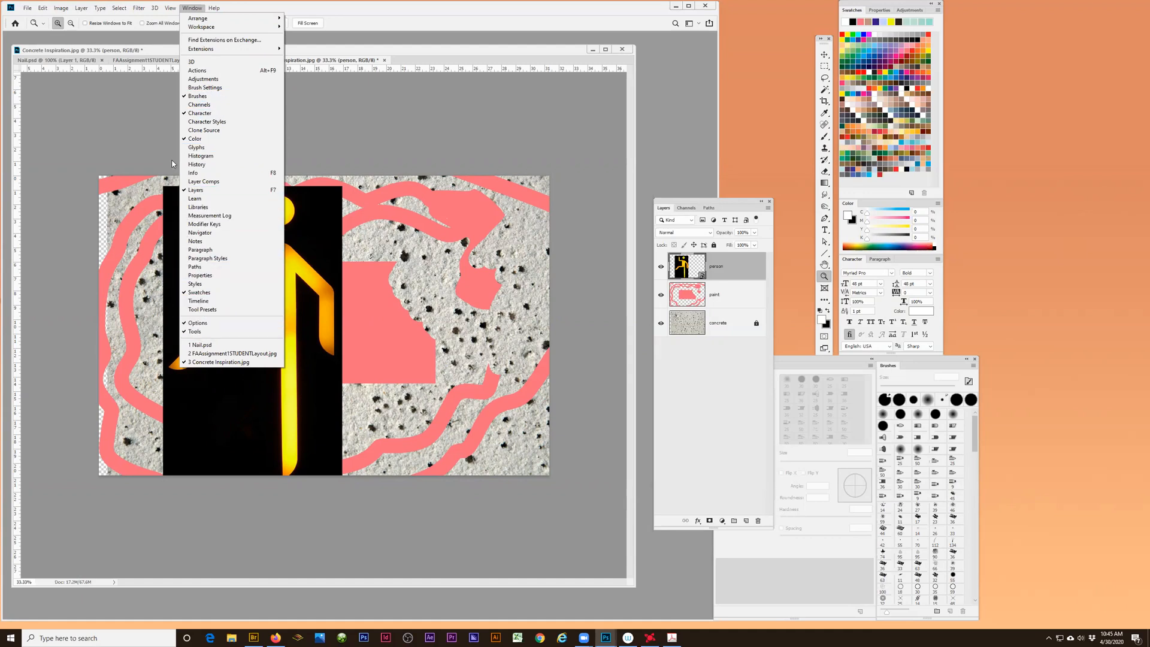
click(332, 10)
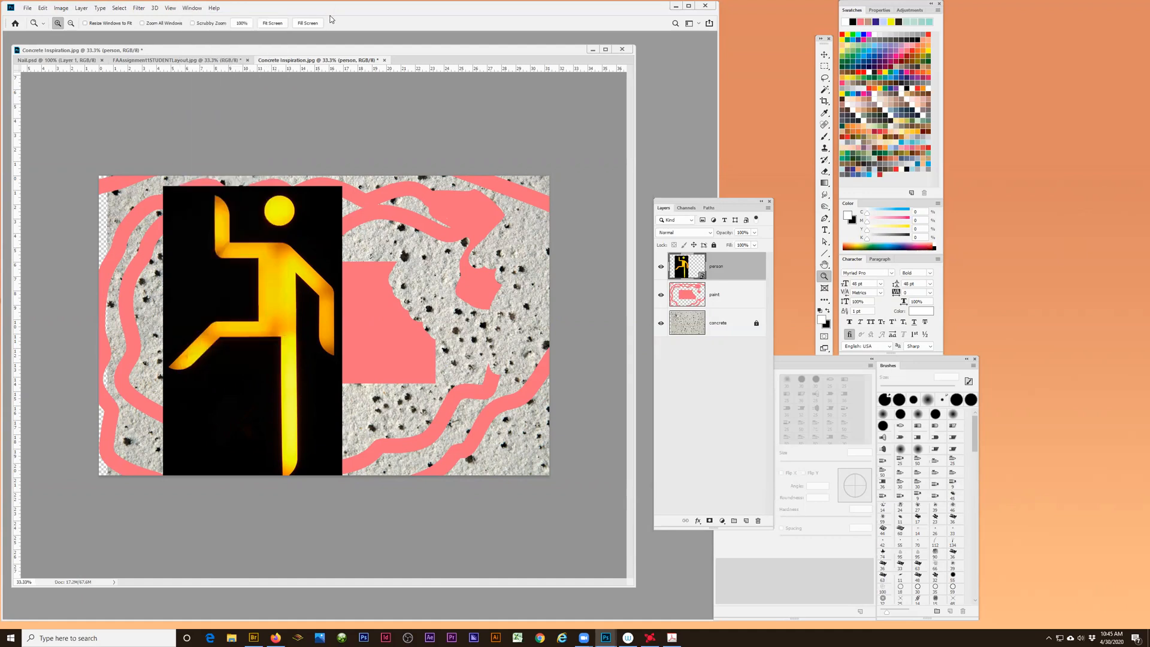
- Open the new document settings to view the recent presets and details, and close them without creating a document
click(27, 8)
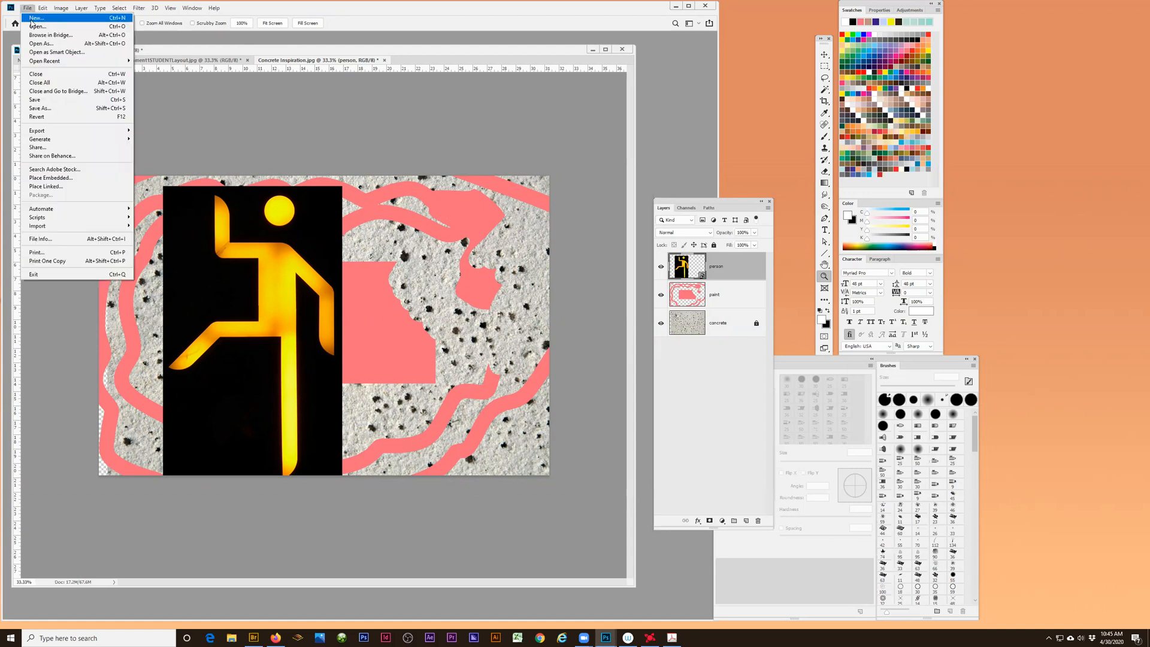
click(31, 20)
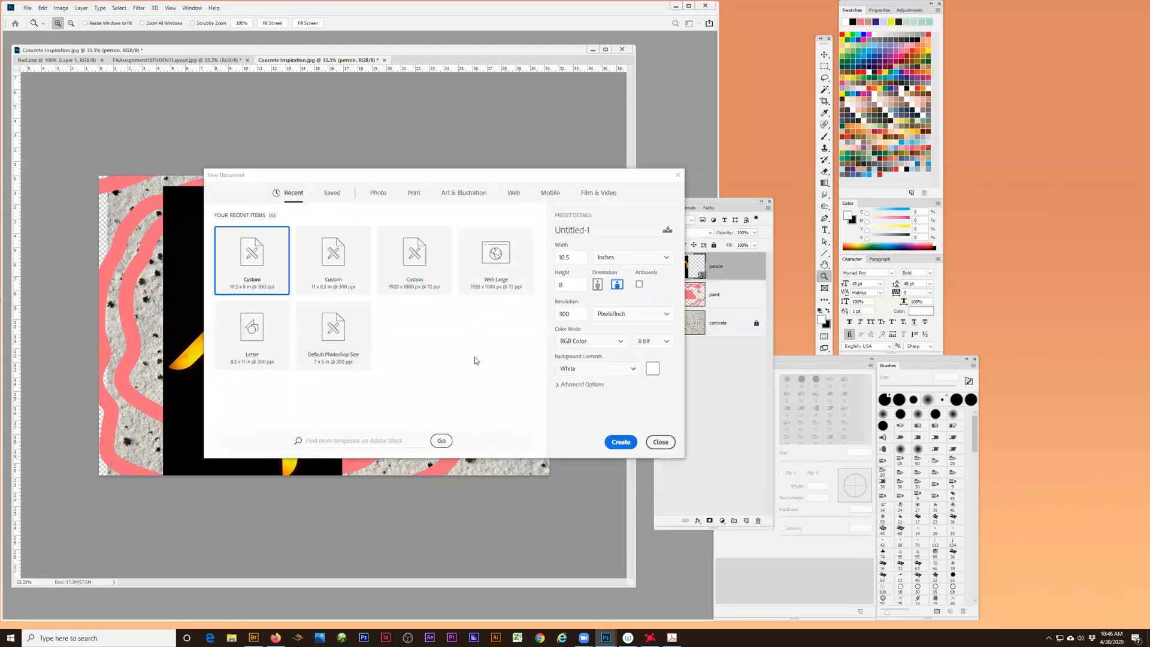
click(661, 443)
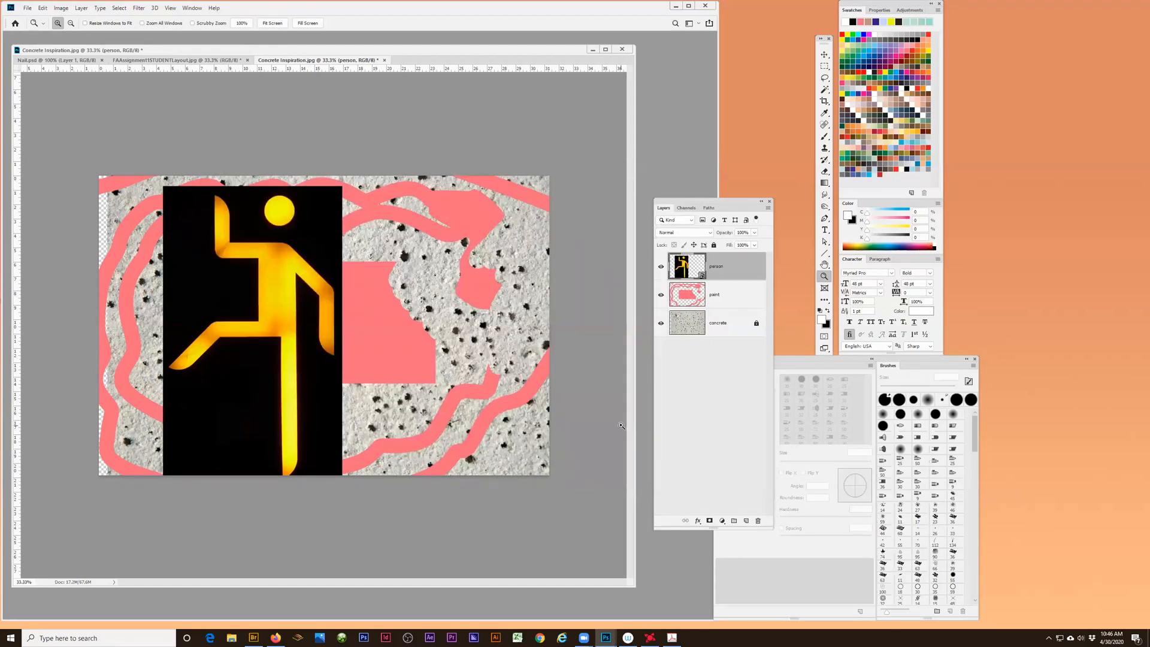